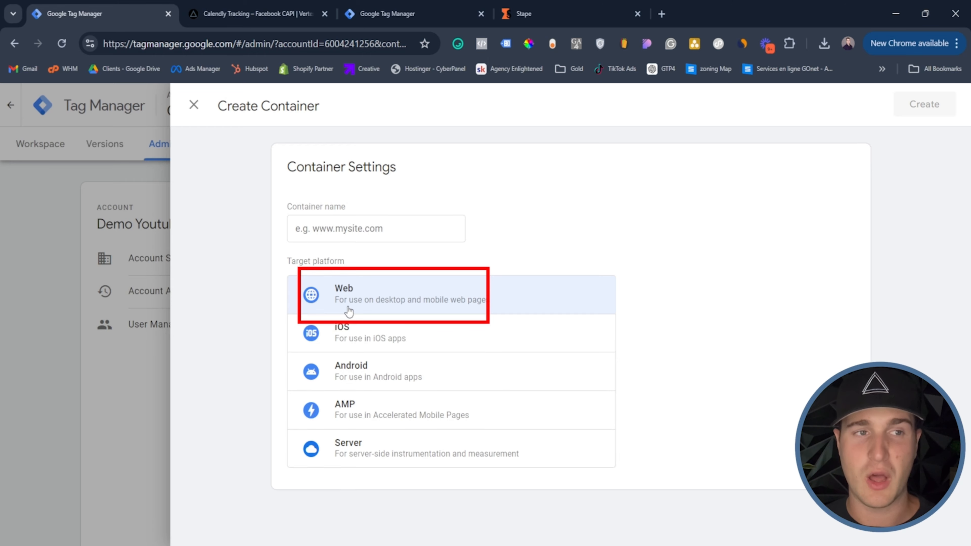
- Leave the container creation form and review the HTML - Calendly Event Listener tag in the Calendly Tracking workspace
click(158, 265)
click(51, 153)
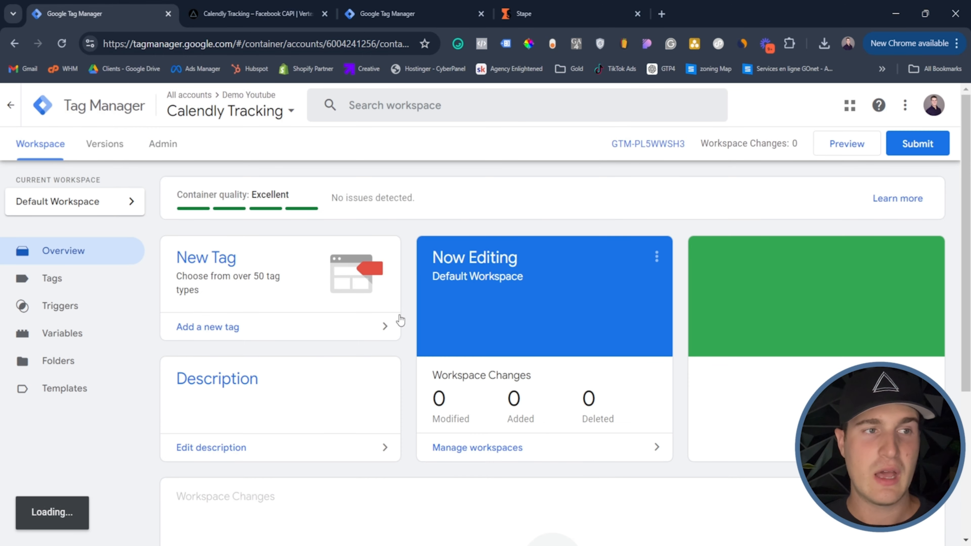
click(115, 286)
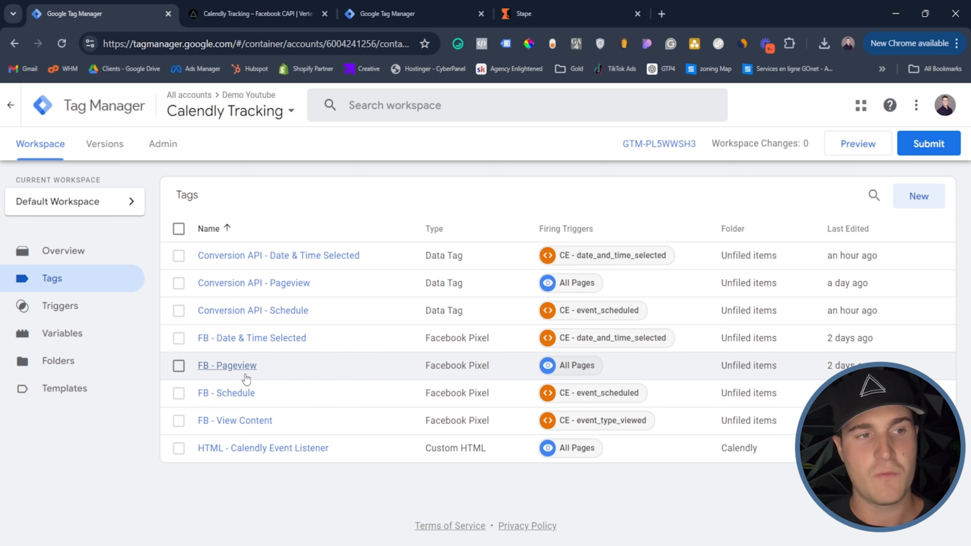
click(237, 449)
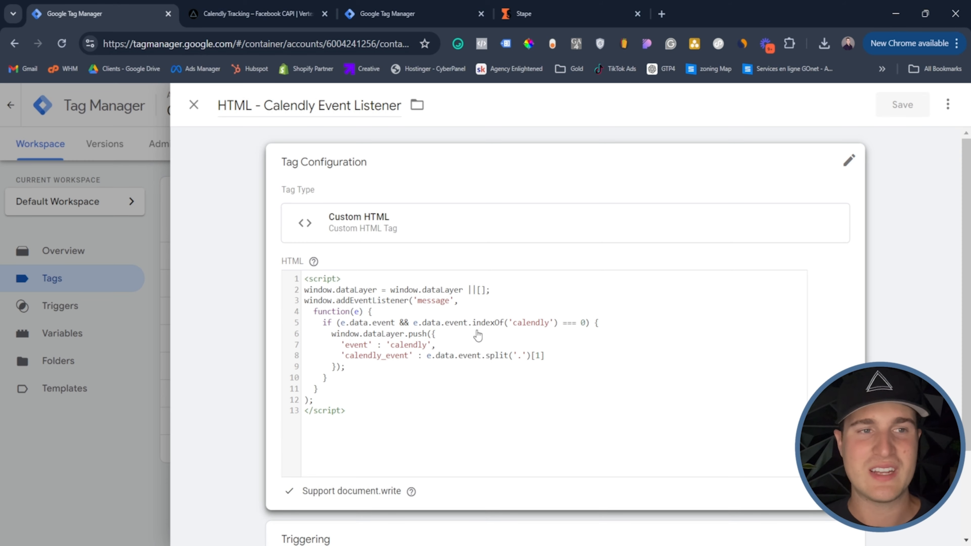
click(186, 355)
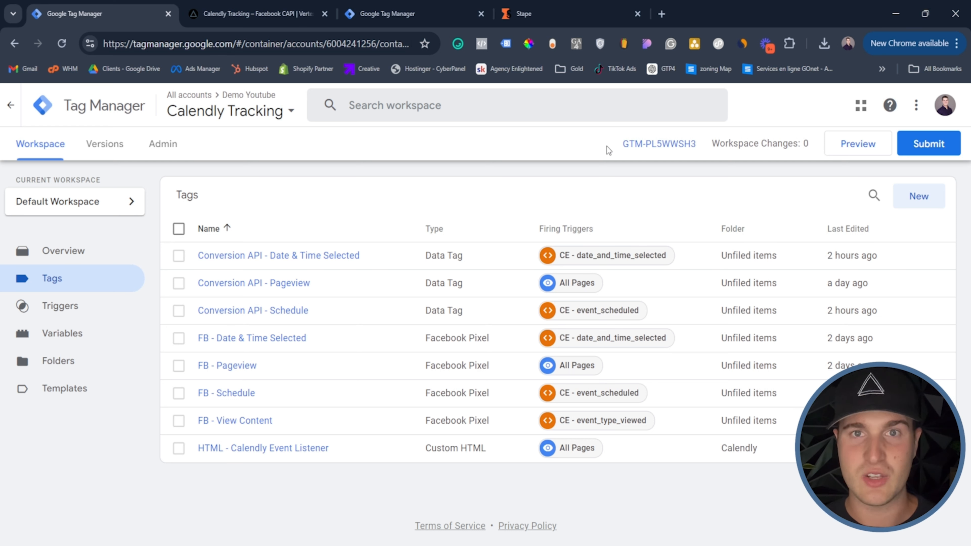
- View the Google Tag Manager installation code for the Calendly Tracking container, then close it
click(637, 149)
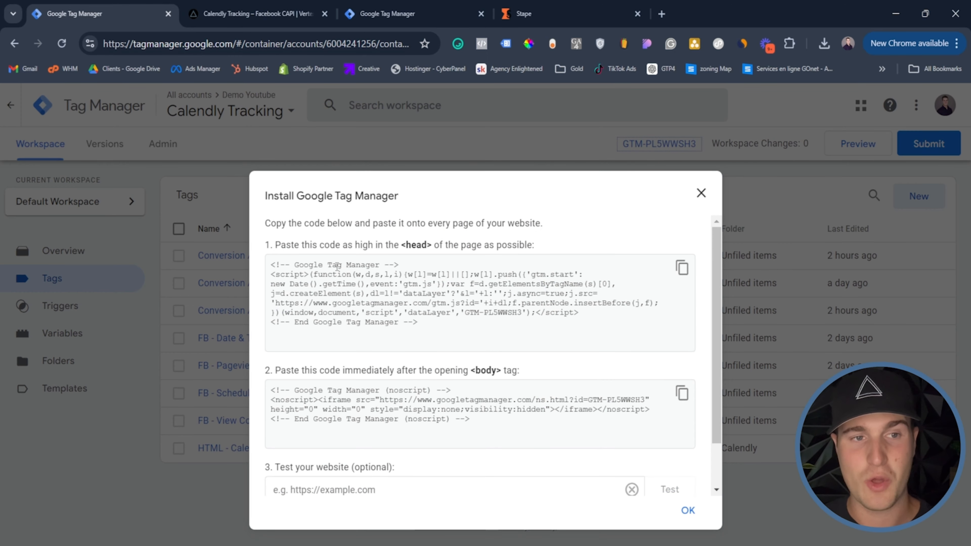
scroll(337, 265, down, 2)
scroll(515, 321, up, 2)
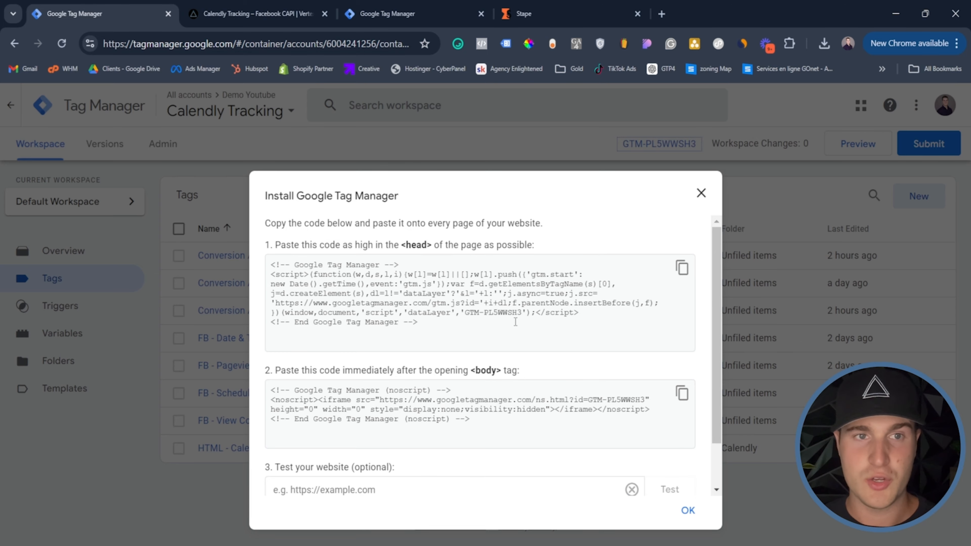
click(699, 194)
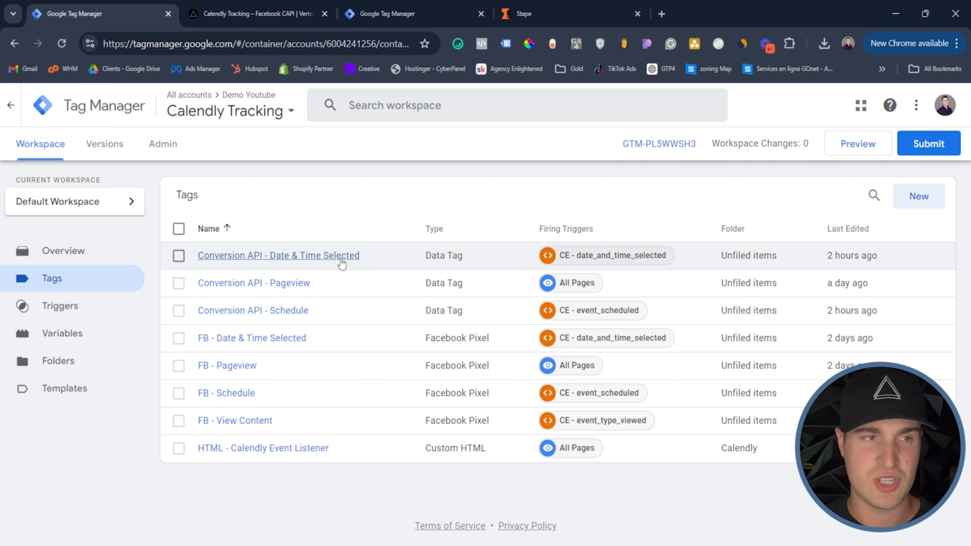
- Review the built-in and user-defined variables of the Calendly Tracking container
click(67, 336)
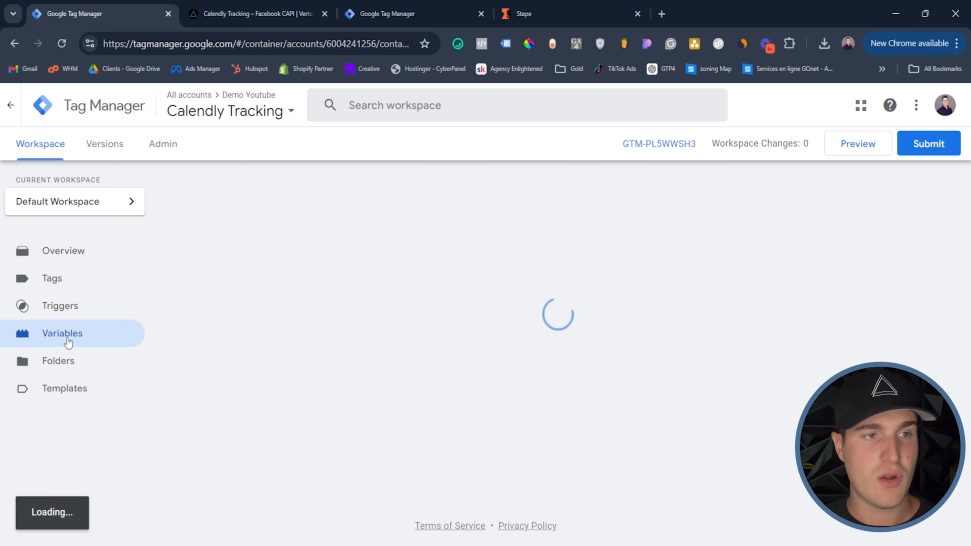
scroll(295, 359, down, 5)
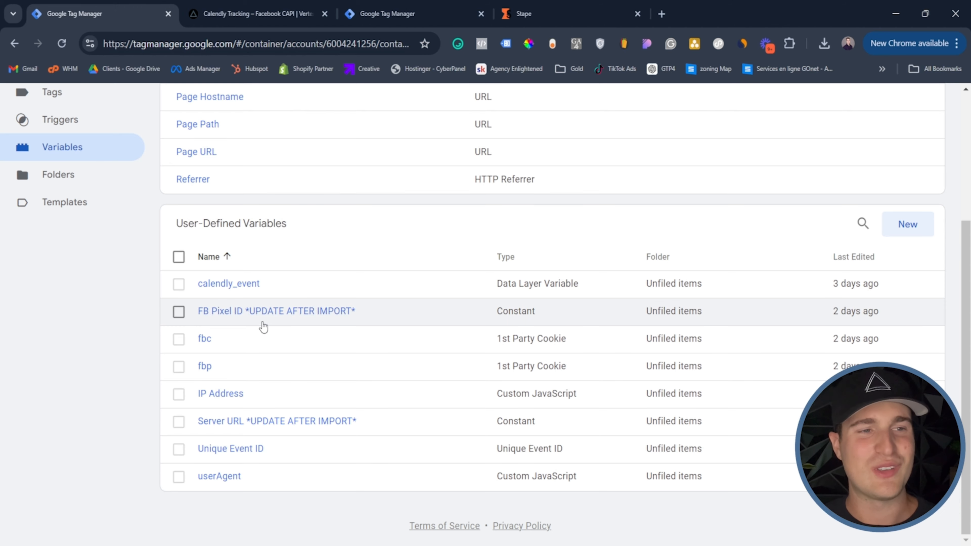
scroll(274, 331, up, 5)
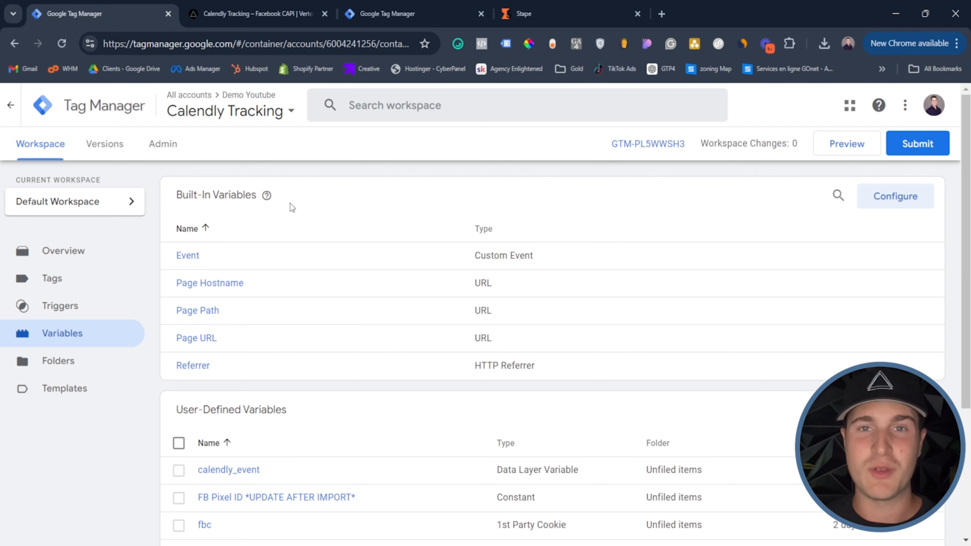
- Switch to the SS Demo server container and view its tags
click(225, 112)
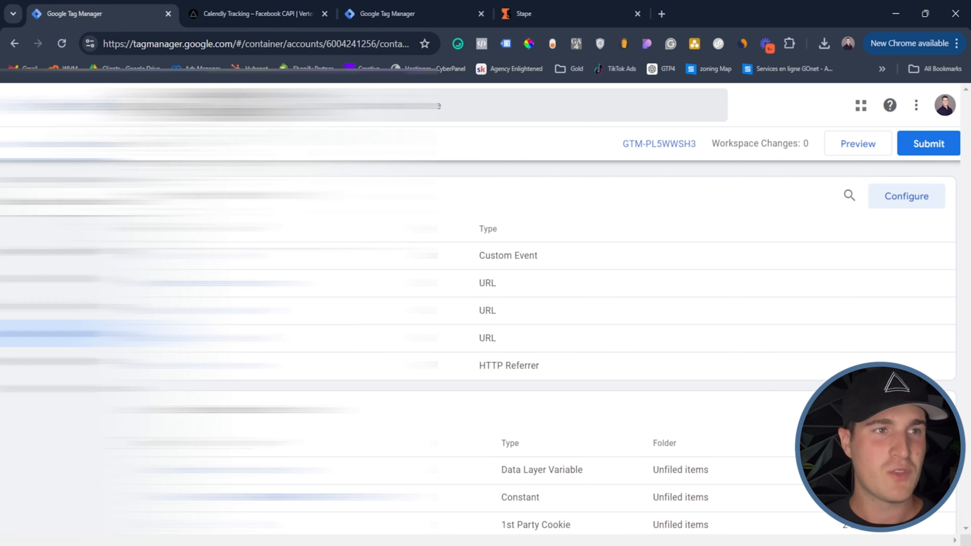
click(237, 377)
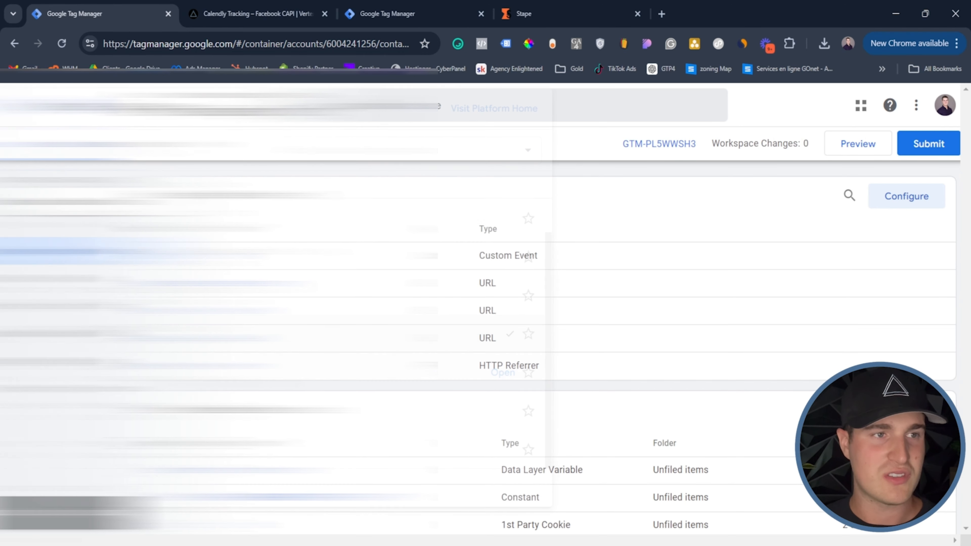
click(58, 372)
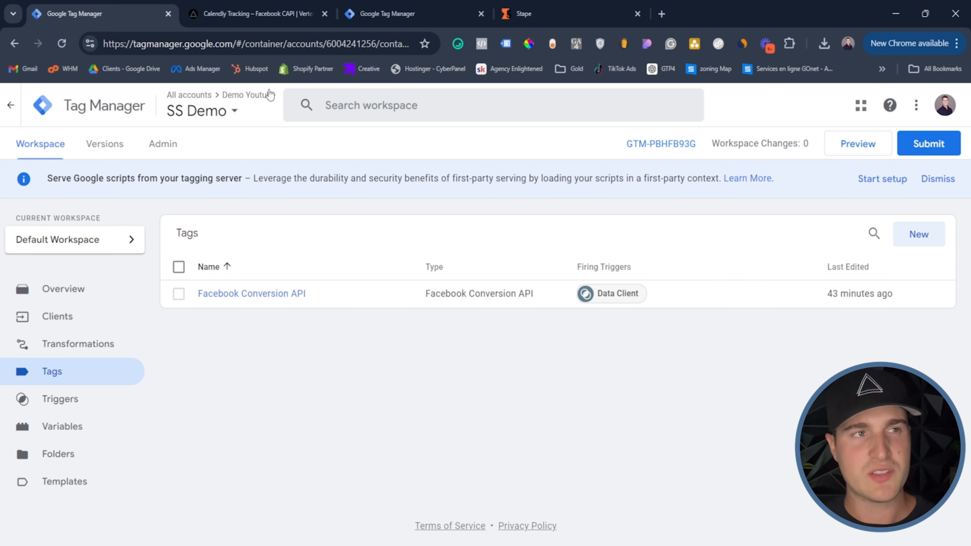
- Request free access on the Calendly Tracking – Facebook CAPI page, submitting the first name, last name and a demo variant of the email address
click(266, 14)
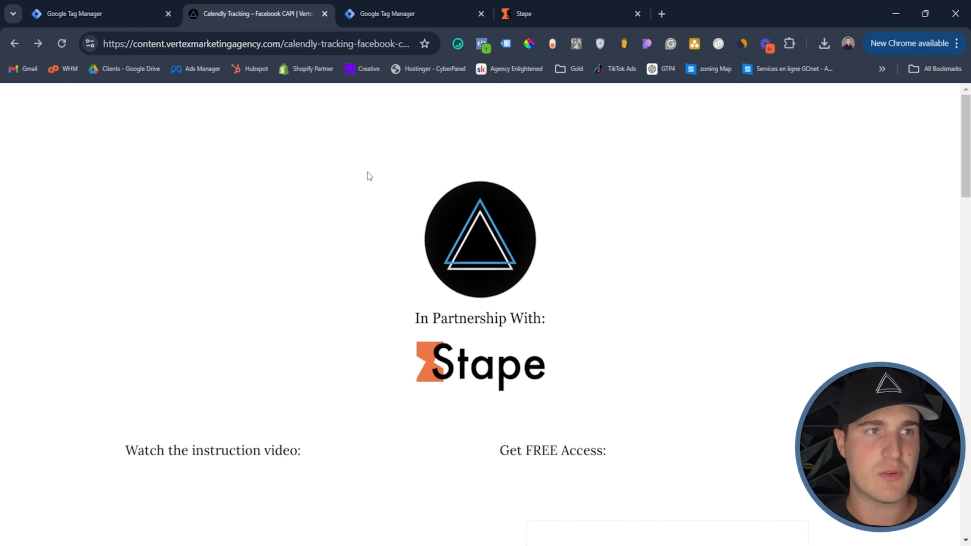
scroll(482, 253, down, 2)
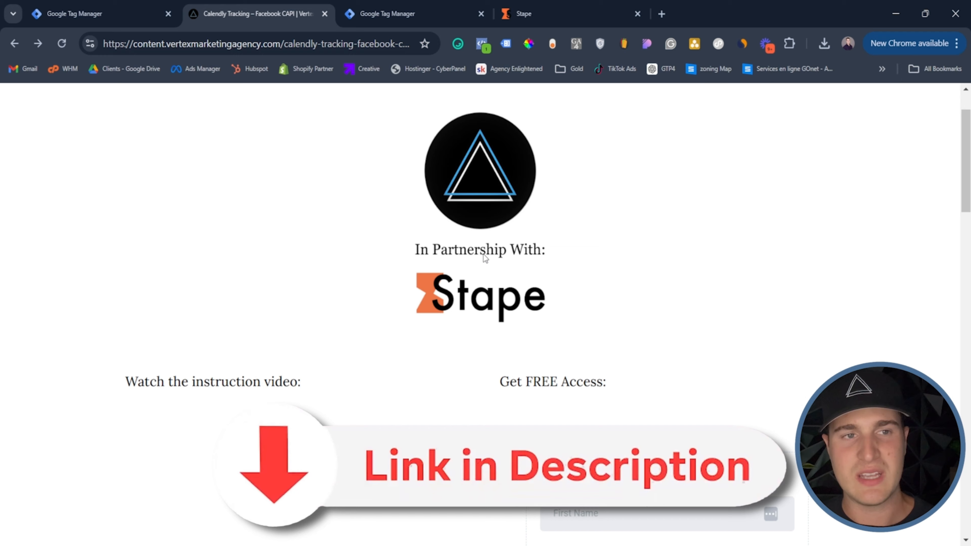
scroll(483, 253, down, 2)
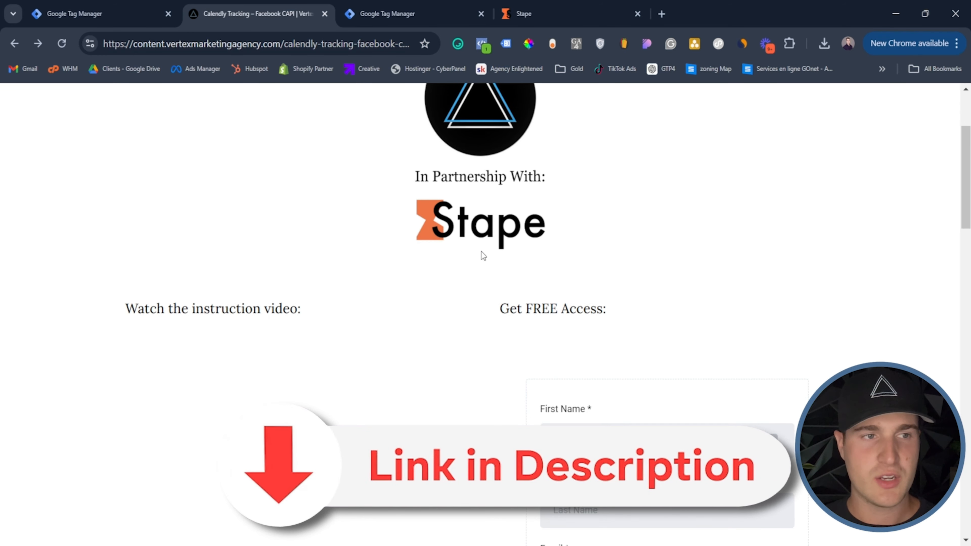
scroll(480, 251, down, 6)
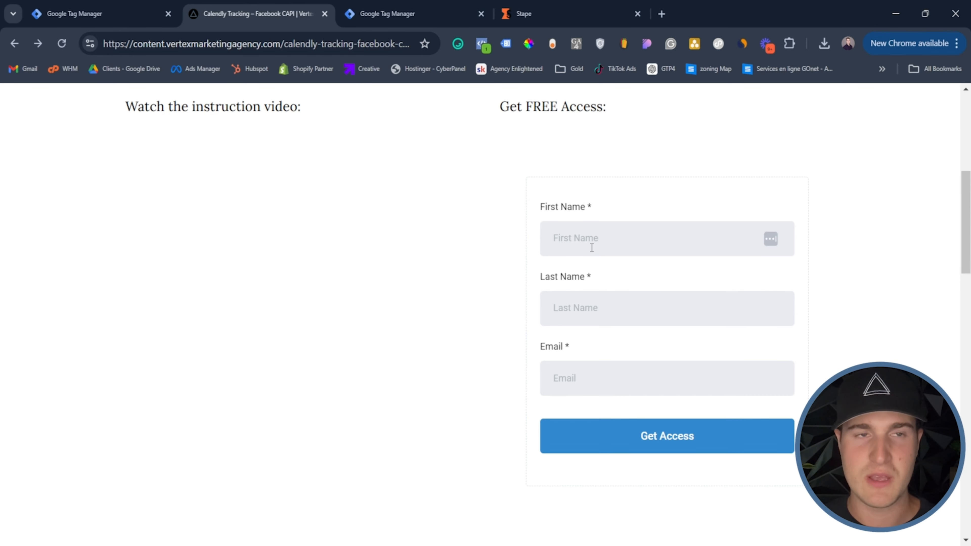
scroll(352, 245, up, 2)
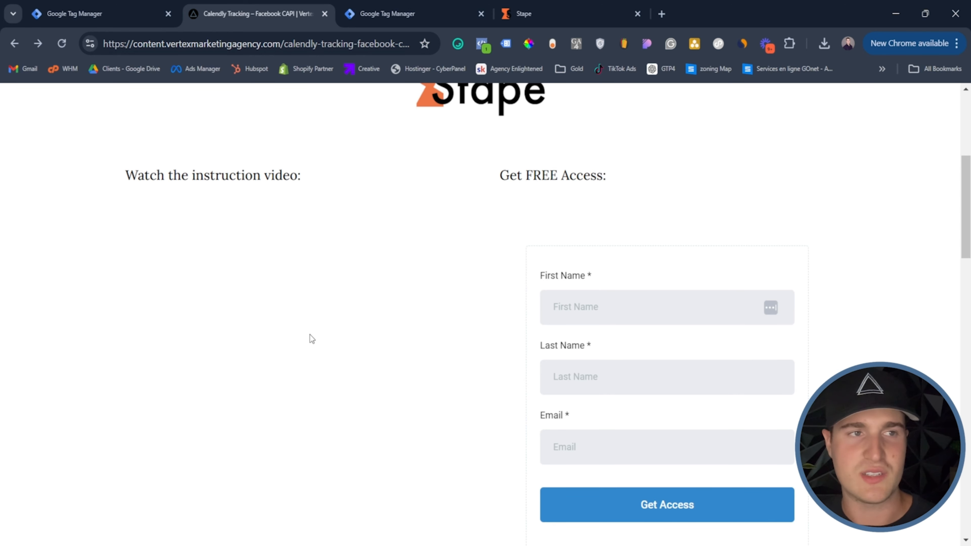
scroll(318, 361, down, 2)
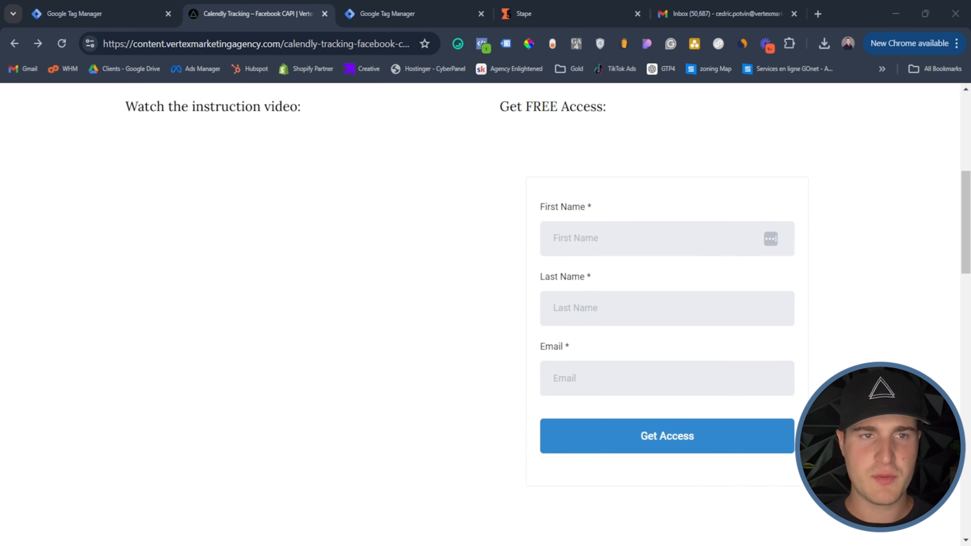
click(587, 236)
click(637, 343)
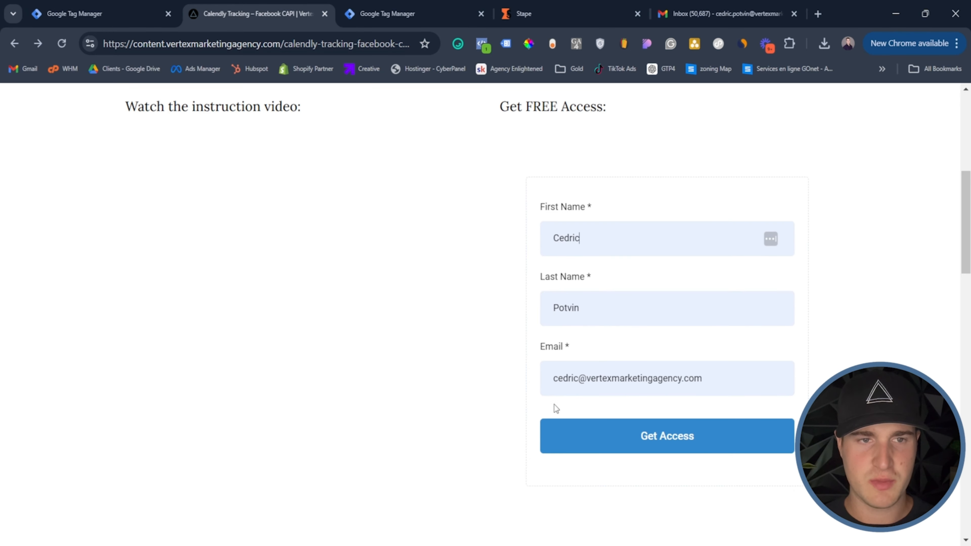
click(575, 380)
text(+demo)
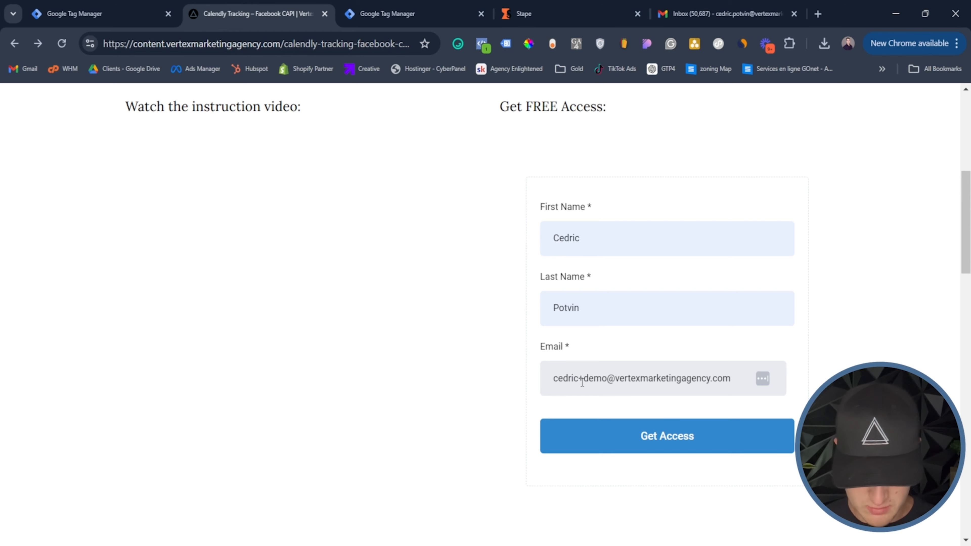
text(ywt)
click(625, 437)
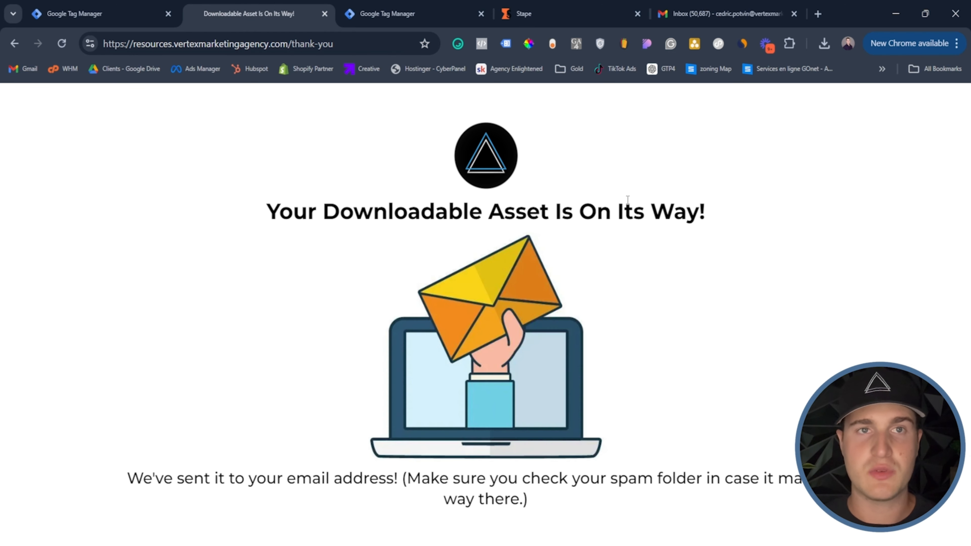
- Open the Calendly FB CAPI GTM Template email in Gmail, follow it to the Drive folder and show the second file's available actions
click(713, 6)
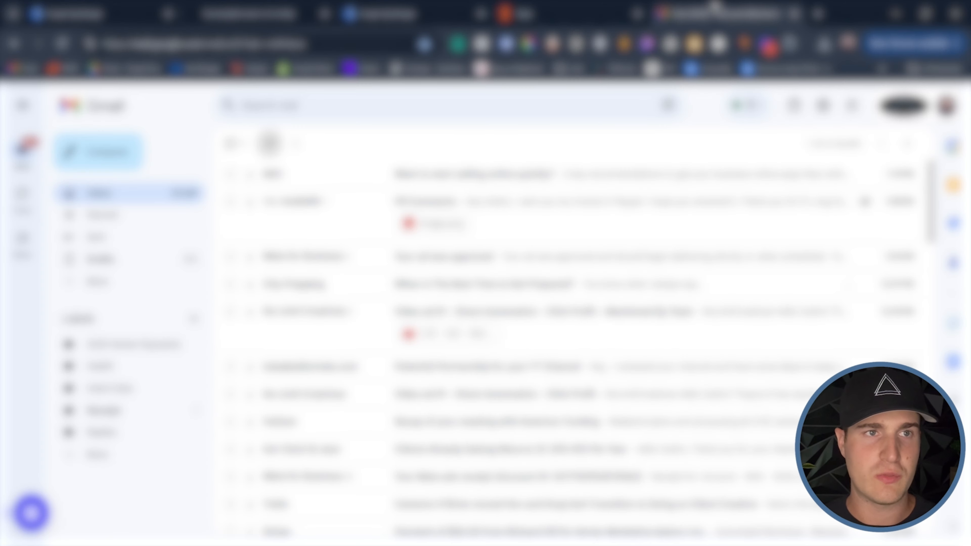
click(325, 176)
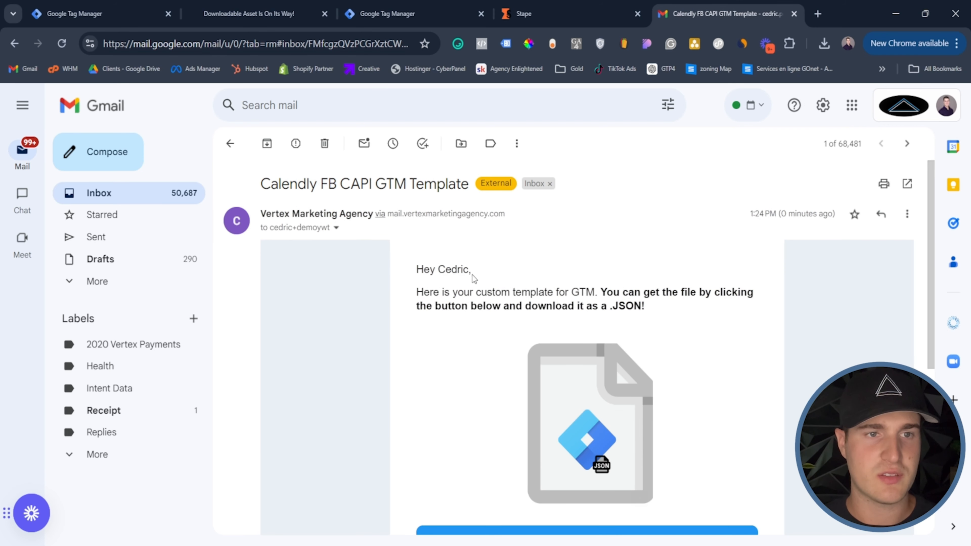
scroll(561, 292, down, 2)
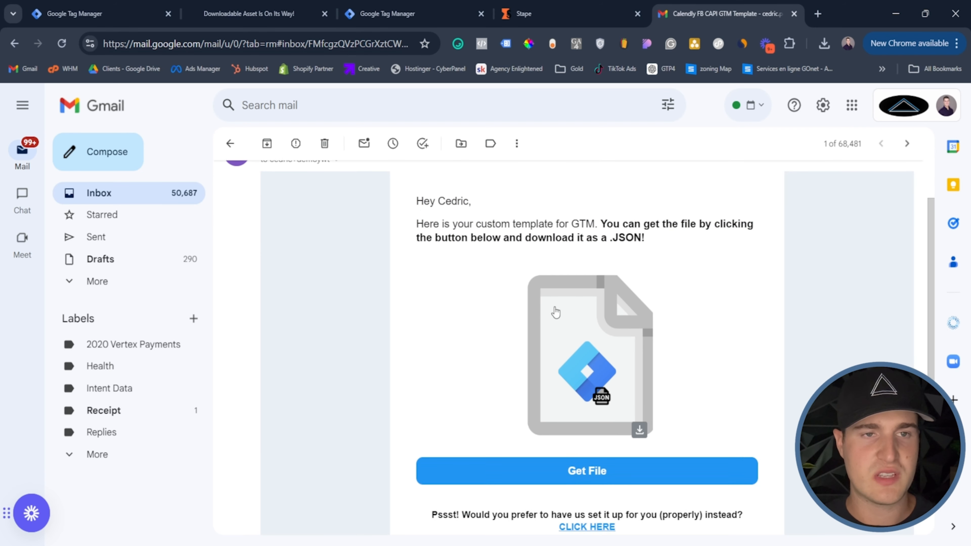
click(571, 473)
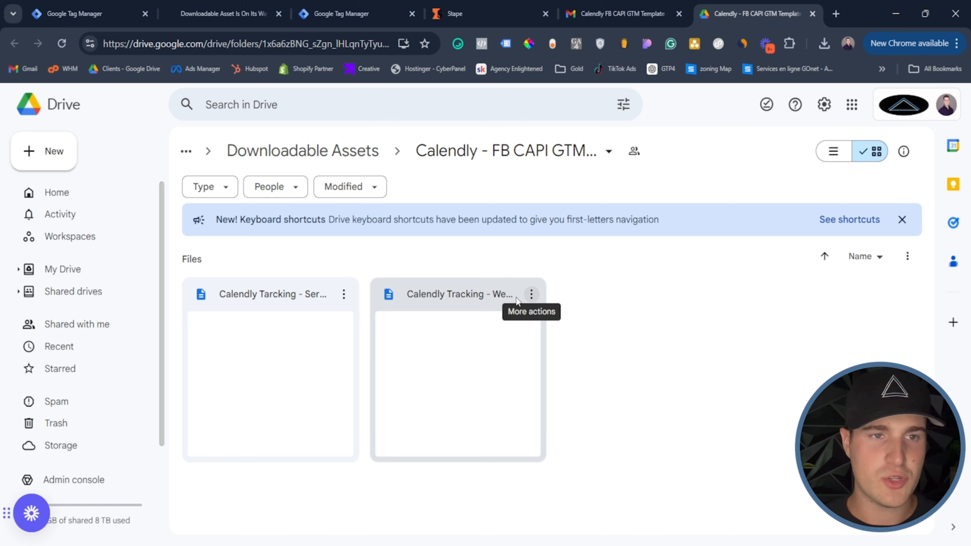
click(531, 295)
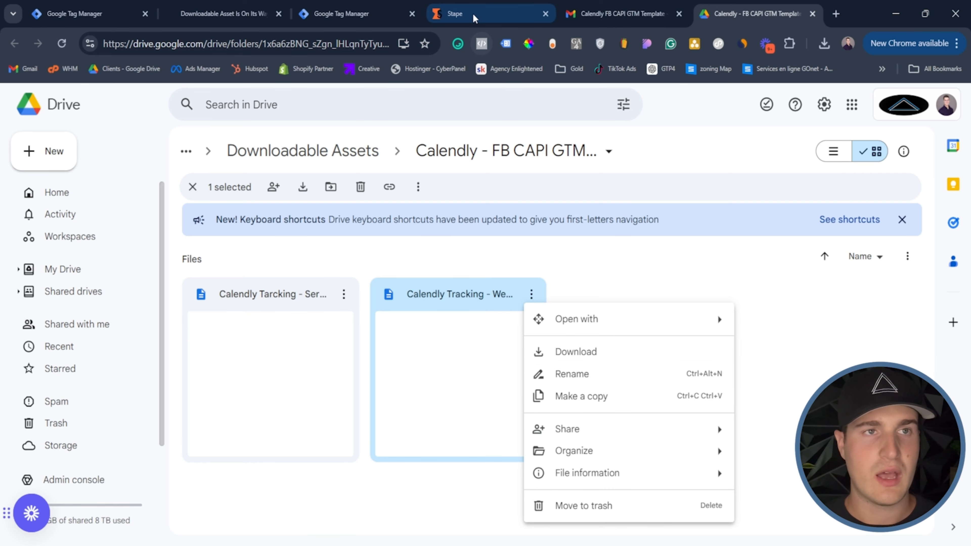
- Return to the Gmail inbox and read the Stape welcome email with the set-password link
click(605, 7)
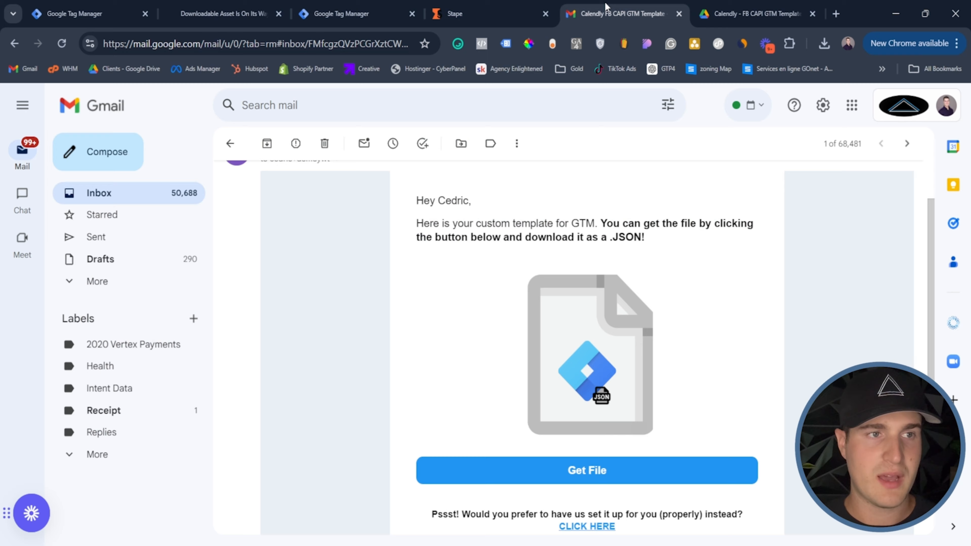
click(230, 147)
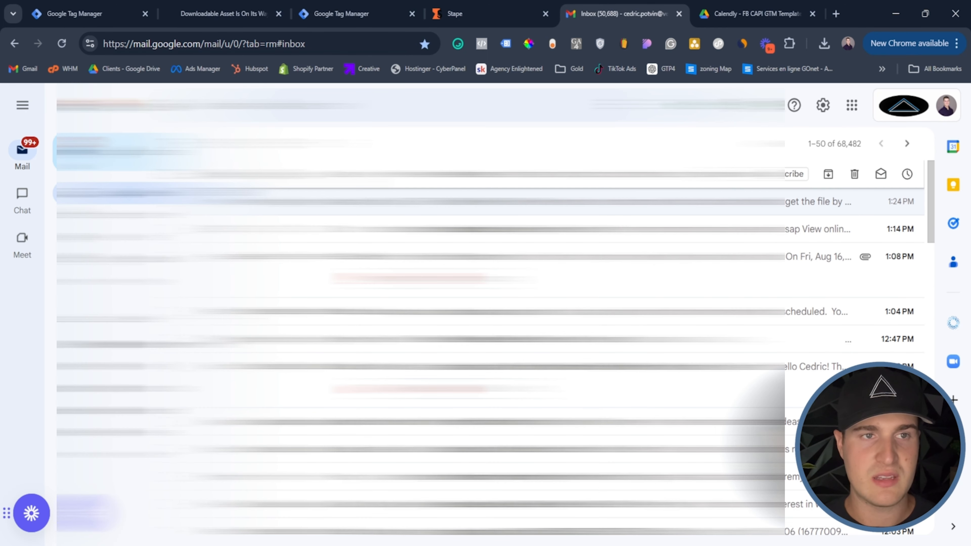
click(485, 172)
scroll(583, 410, down, 2)
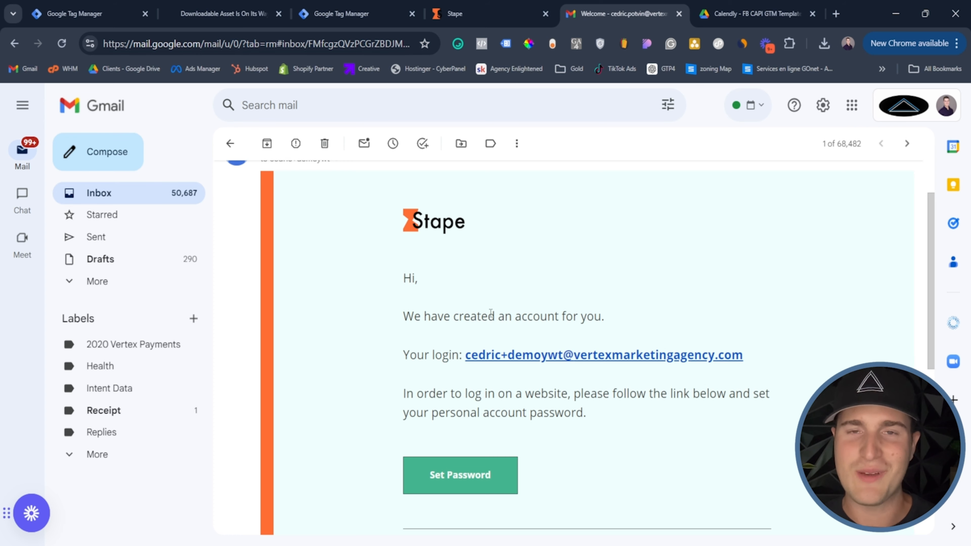
- Switch back to Google Tag Manager, select the Calendly Tracking container and open its administration settings
click(355, 5)
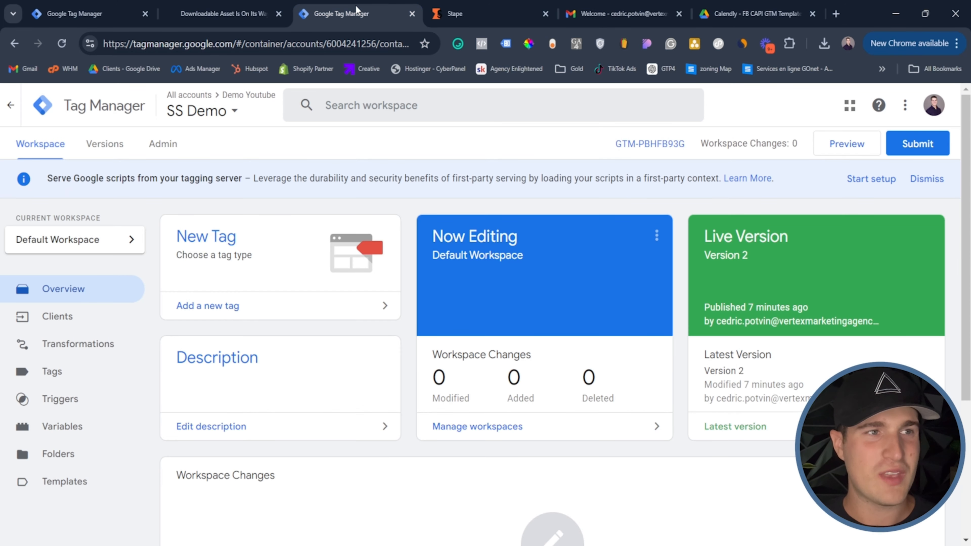
click(96, 5)
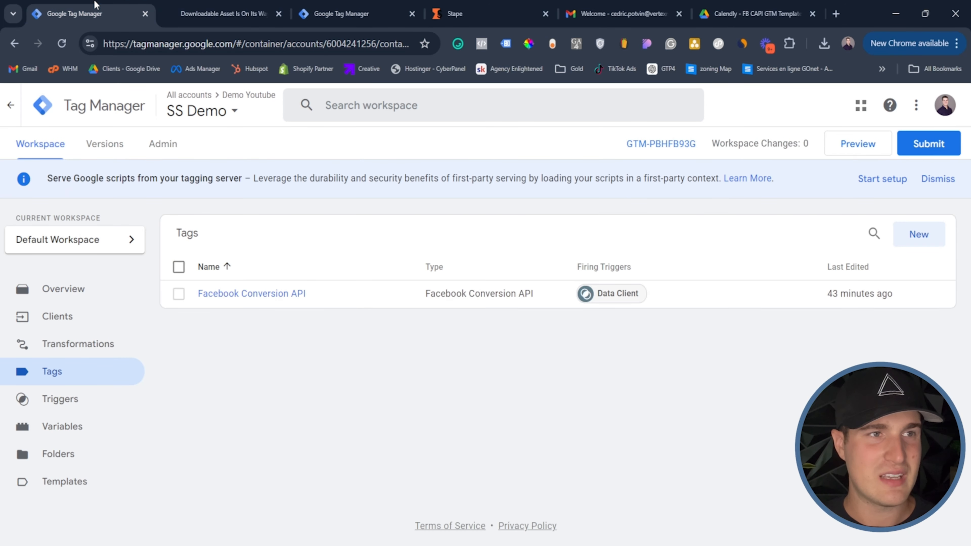
click(227, 97)
scroll(230, 274, up, 1)
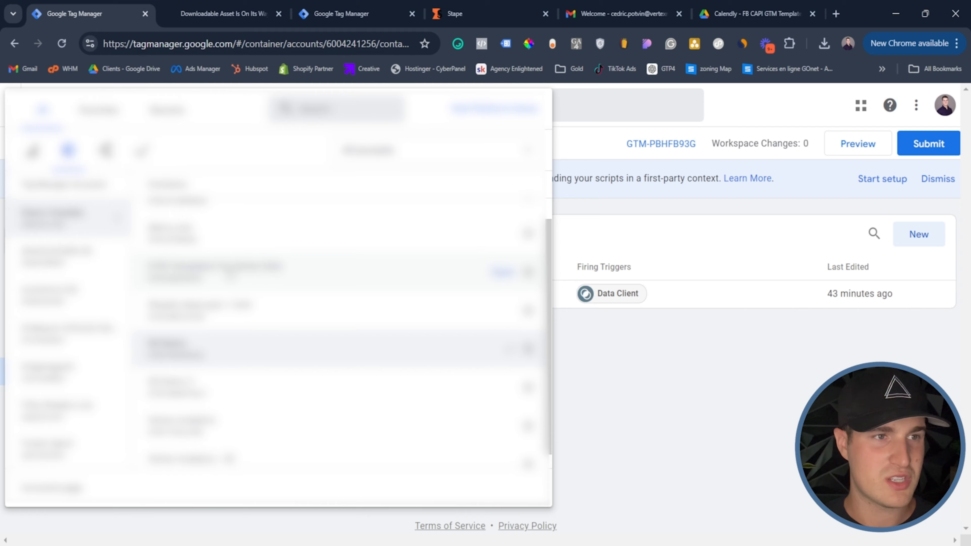
click(201, 231)
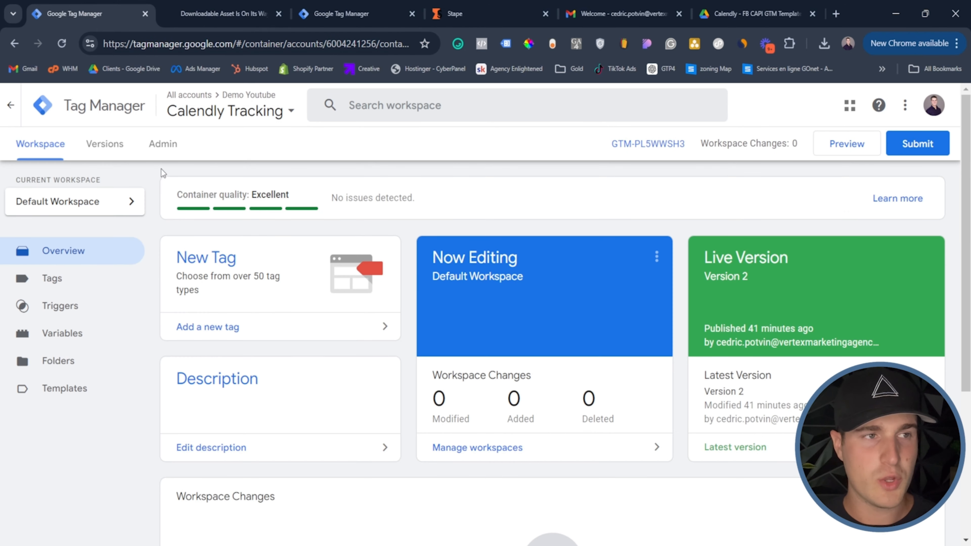
click(164, 145)
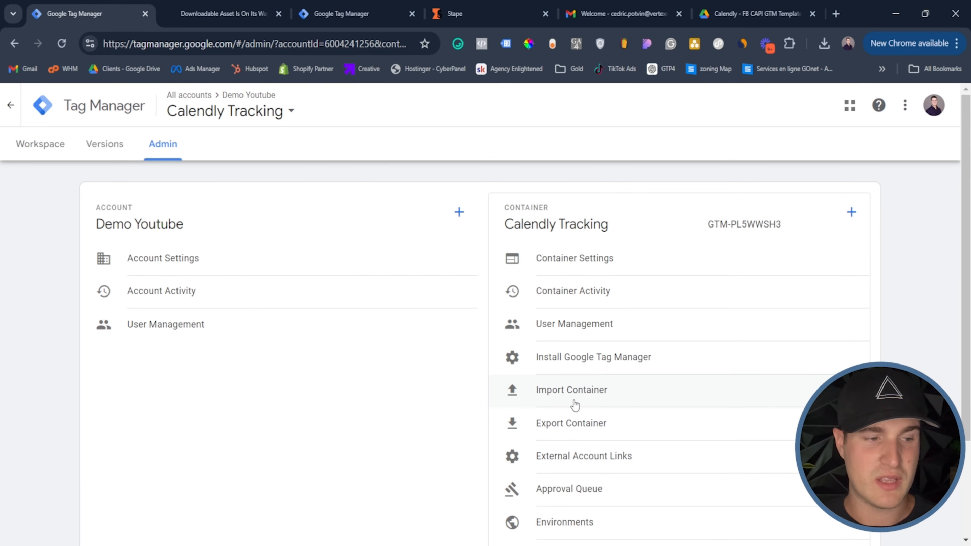
- Open the container import form, then switch to the Google Drive template folder and preview Calendly Tracking - Web.json
click(575, 396)
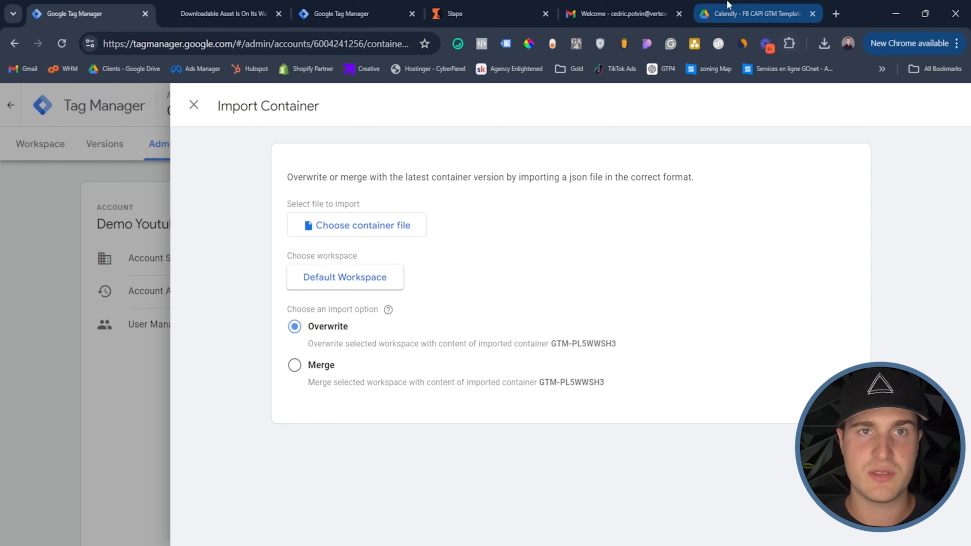
click(749, 13)
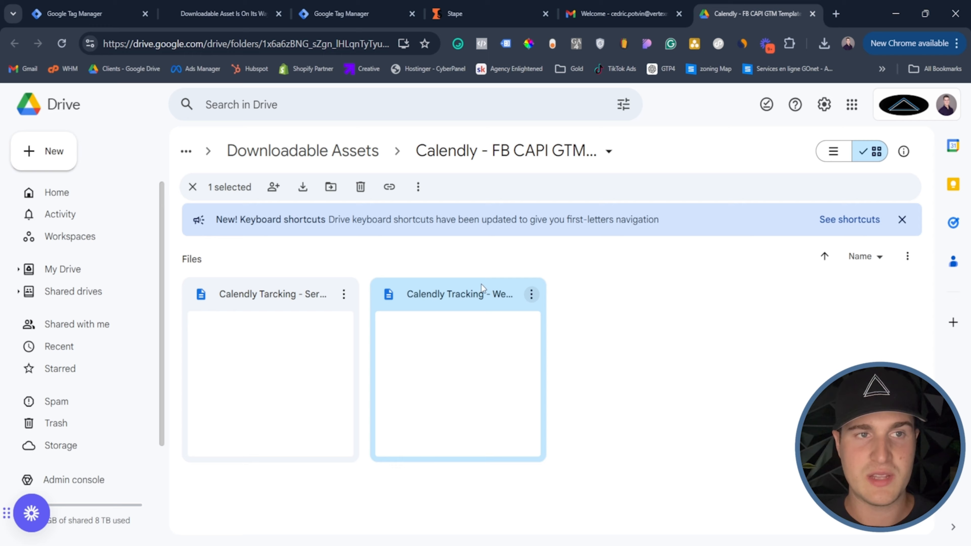
double_click(500, 299)
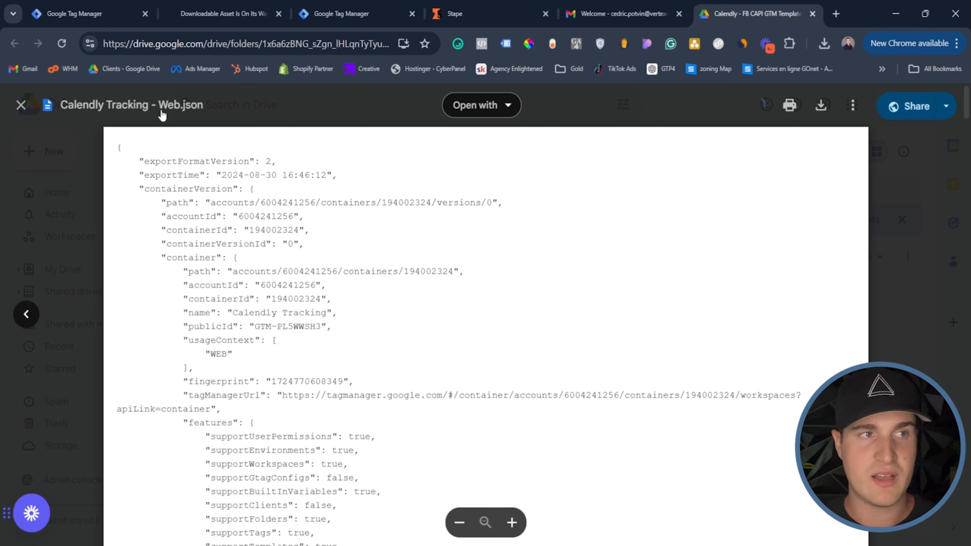
click(53, 262)
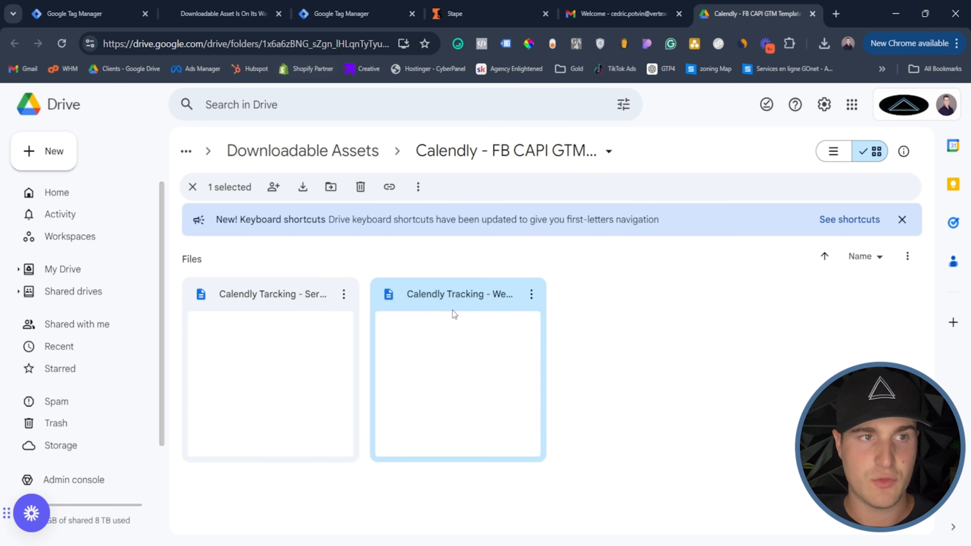
- Back in Tag Manager, set the import to merge into the Default Workspace, overwriting conflicting items, and close the form without importing
click(84, 14)
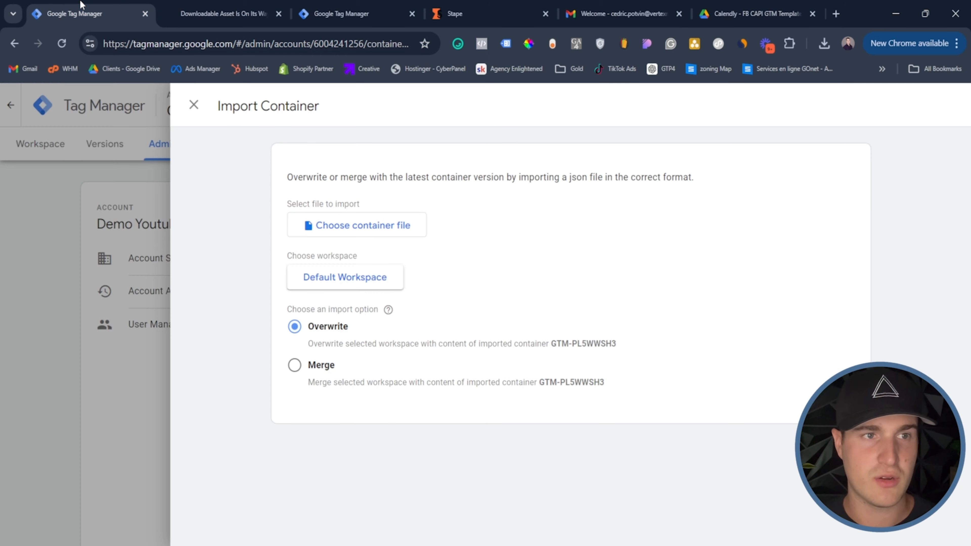
click(341, 282)
click(385, 166)
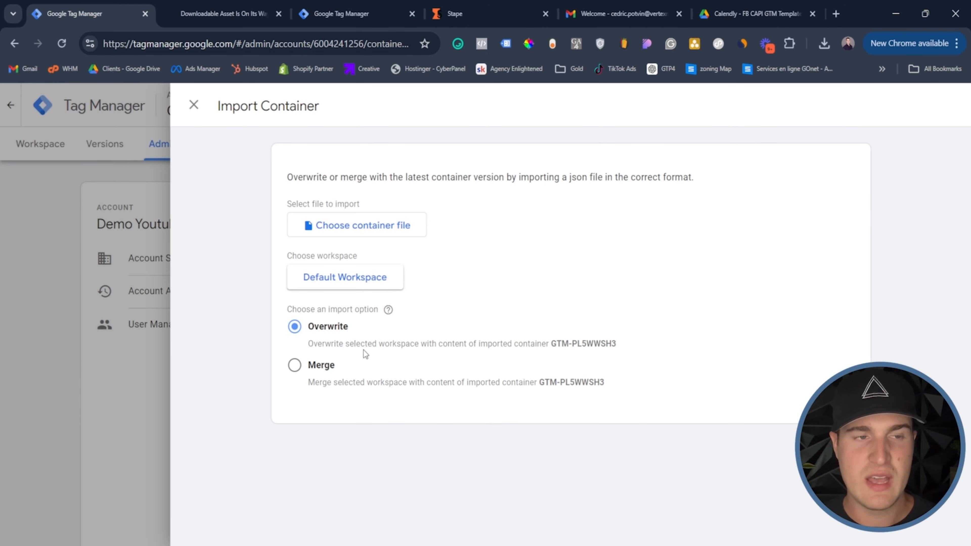
click(295, 367)
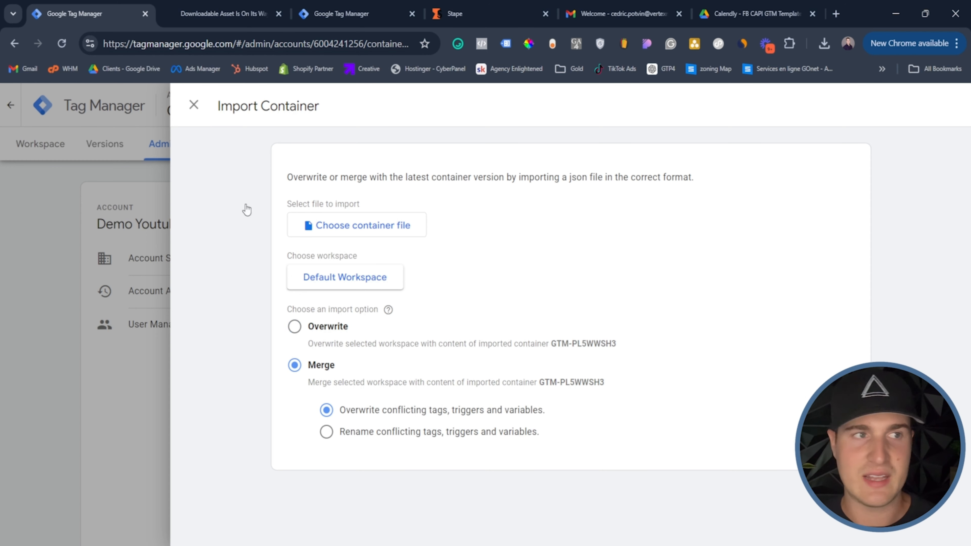
click(73, 247)
- Examine the tags and the user-defined variables in the Calendly Tracking workspace
click(51, 149)
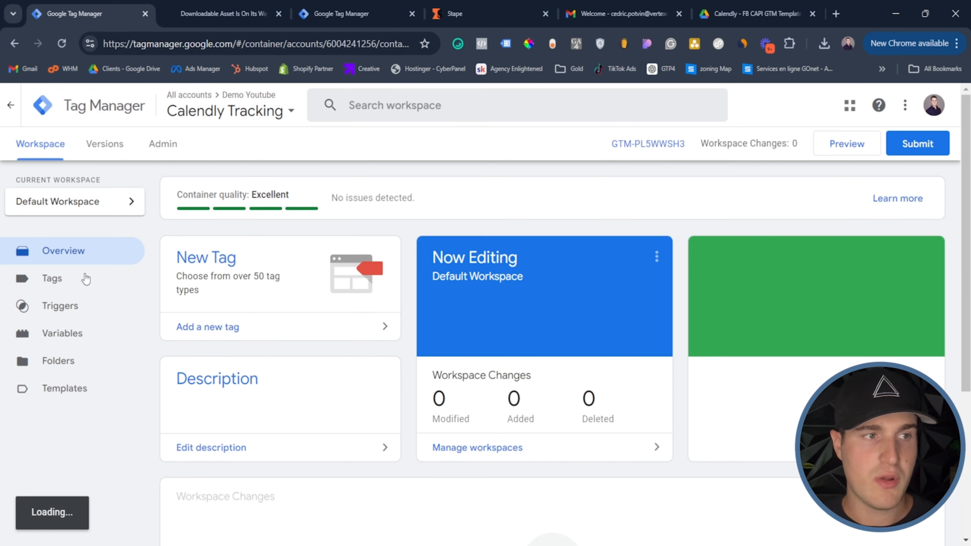
click(68, 280)
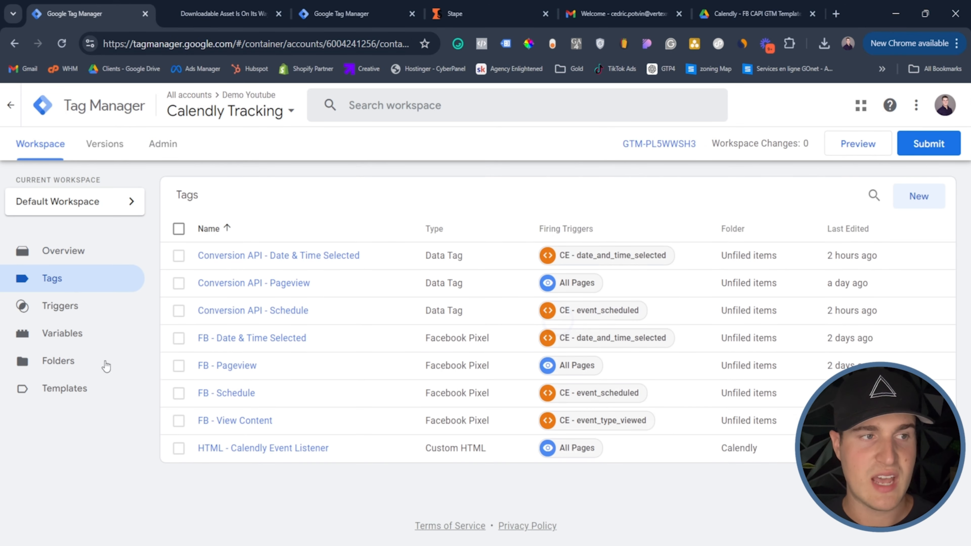
click(85, 335)
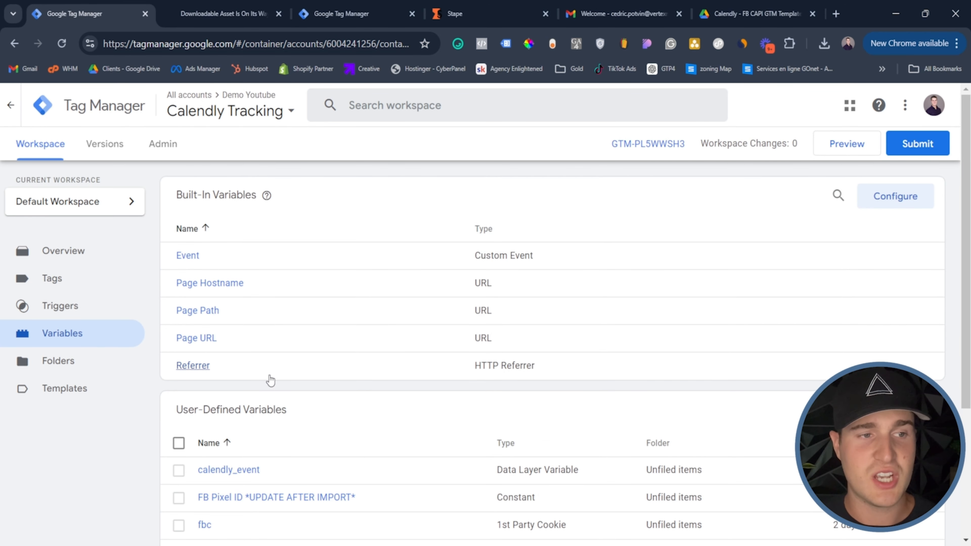
scroll(267, 377, down, 3)
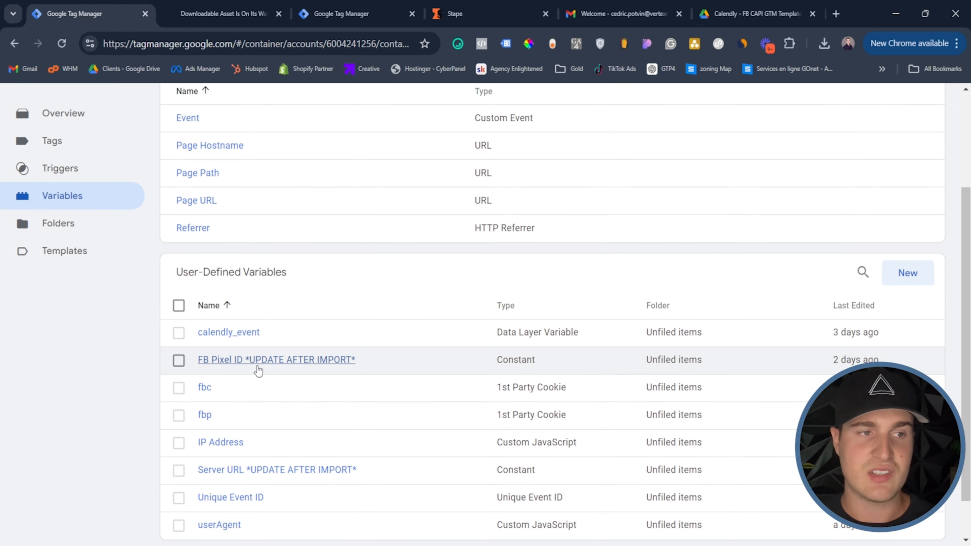
scroll(256, 369, down, 1)
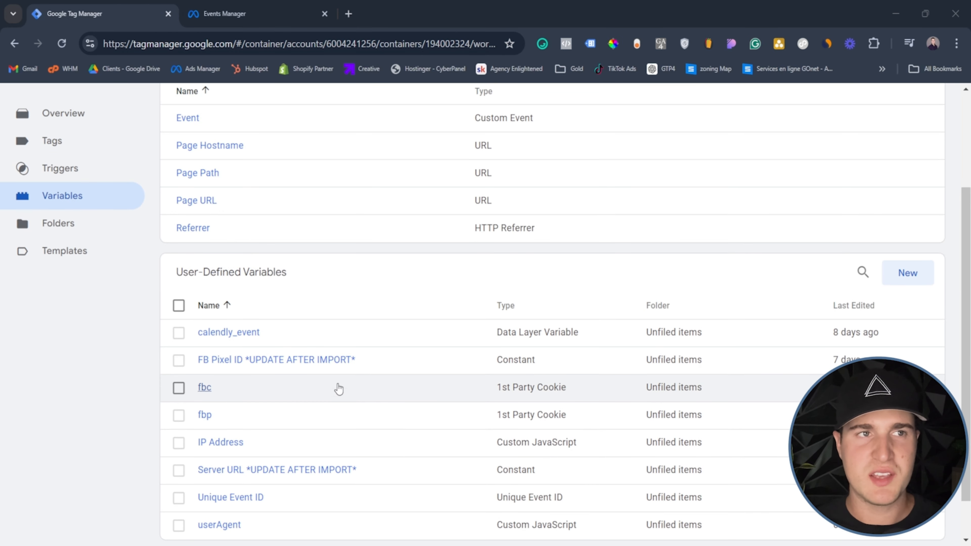
click(321, 361)
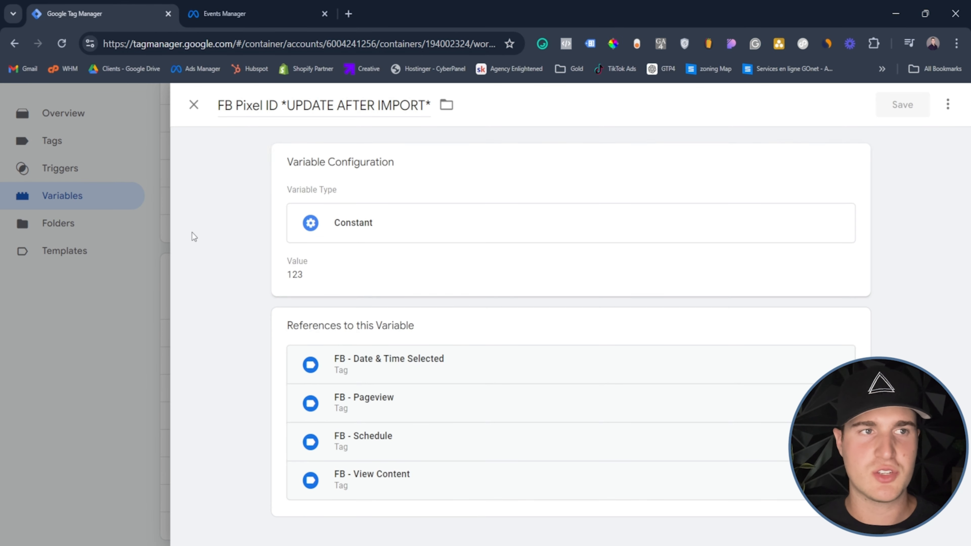
click(221, 11)
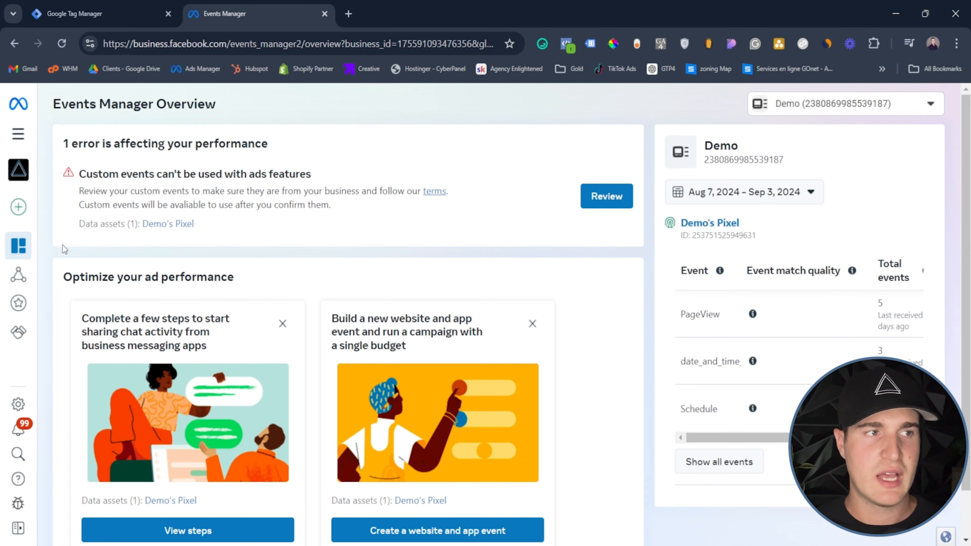
mouse_move(35, 262)
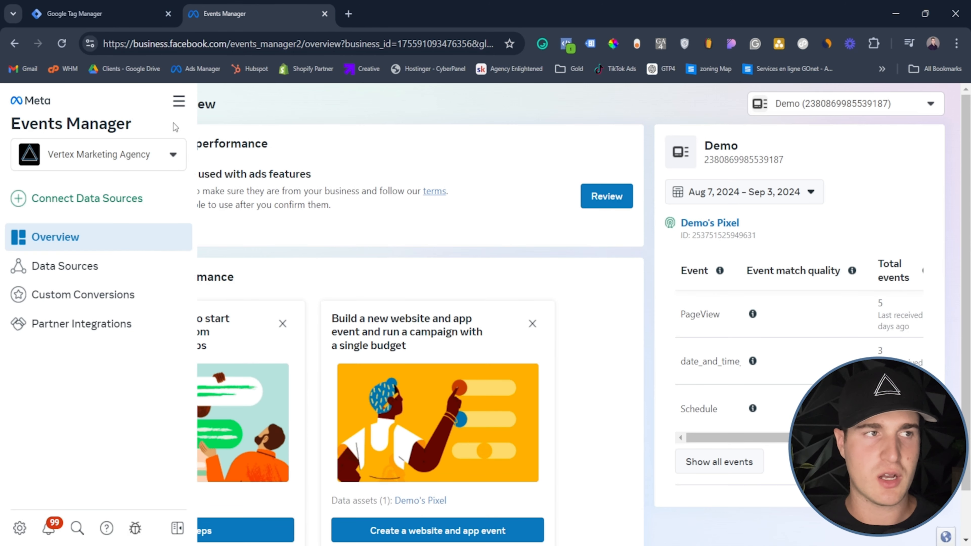
click(179, 101)
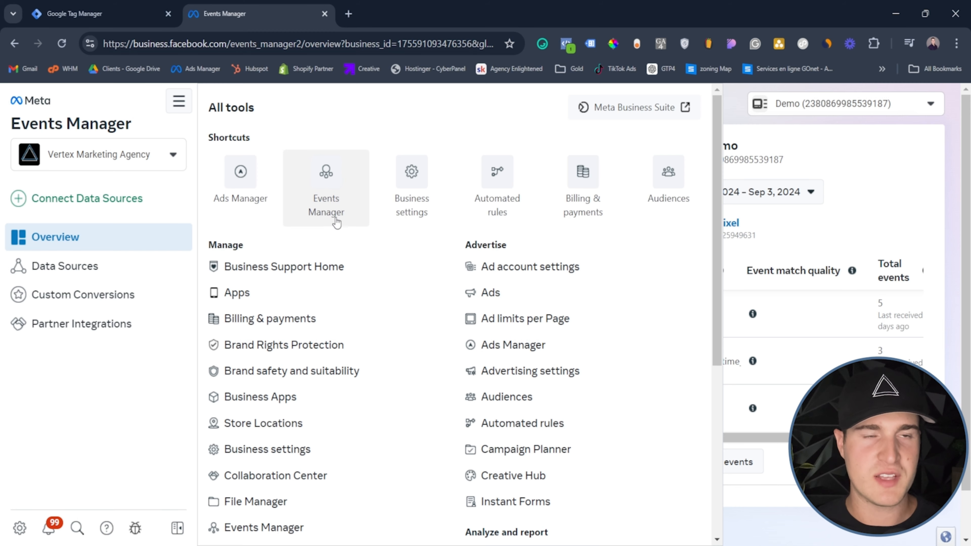
click(876, 157)
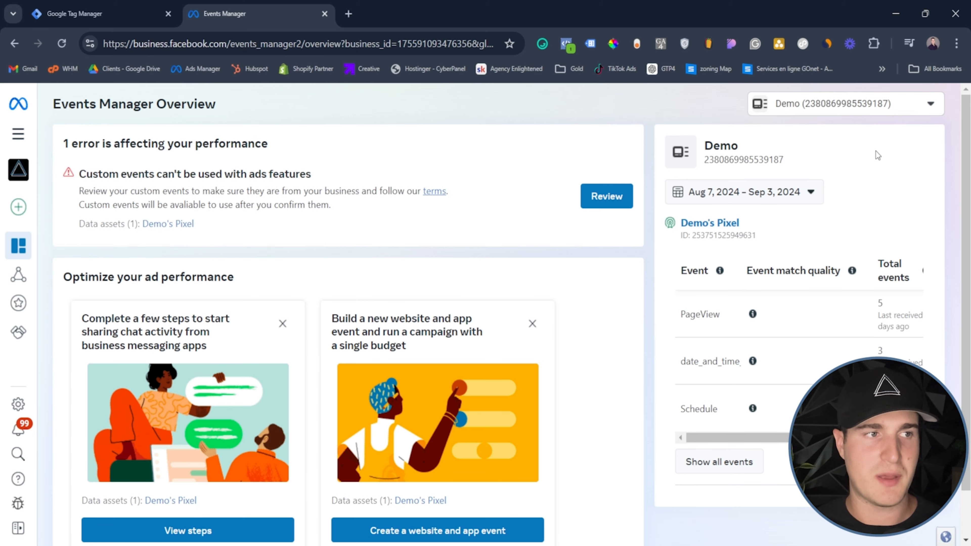
click(18, 278)
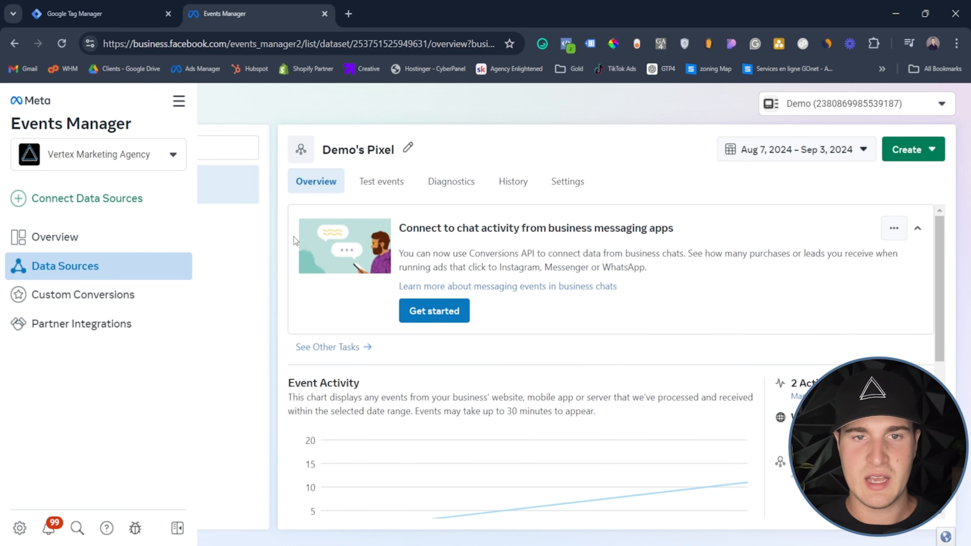
scroll(611, 344, down, 2)
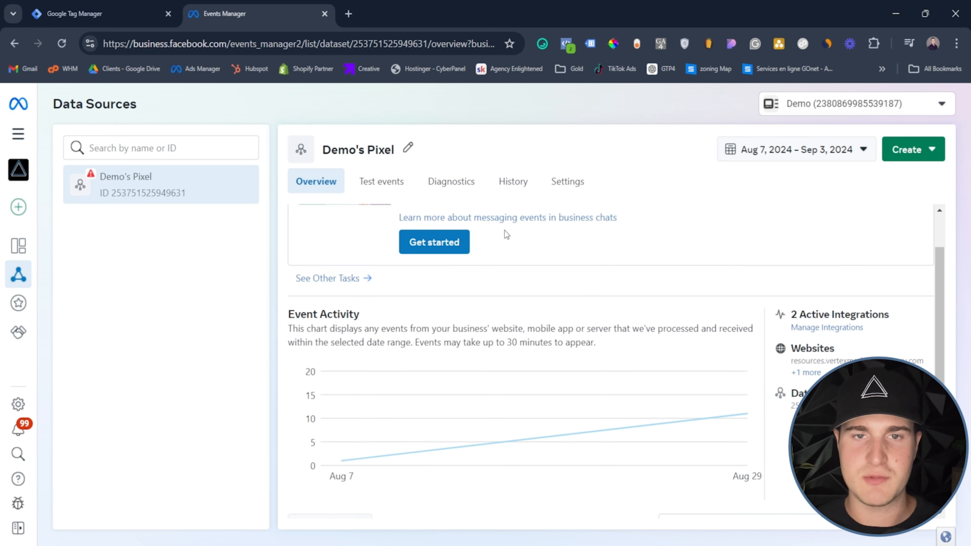
click(130, 17)
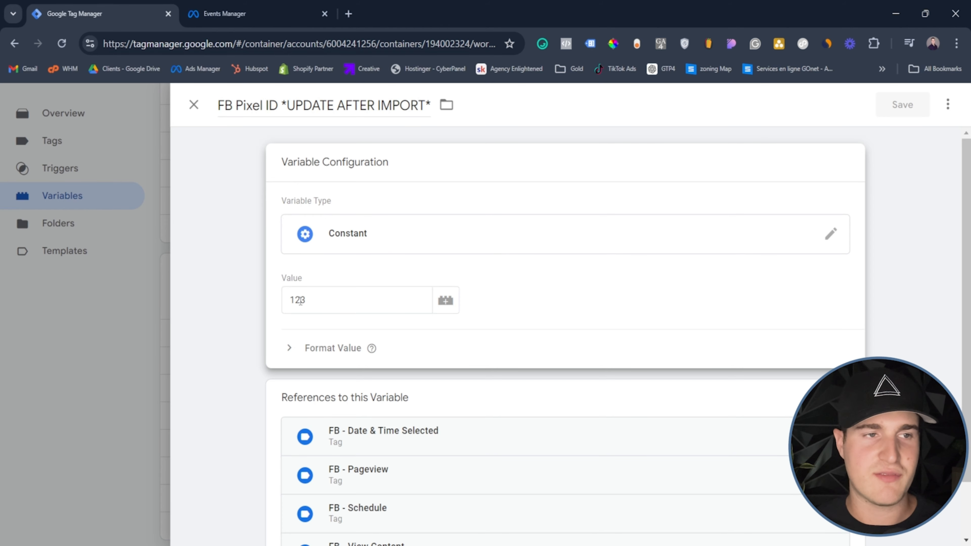
click(305, 302)
double_click(307, 302)
key(ctrl+v)
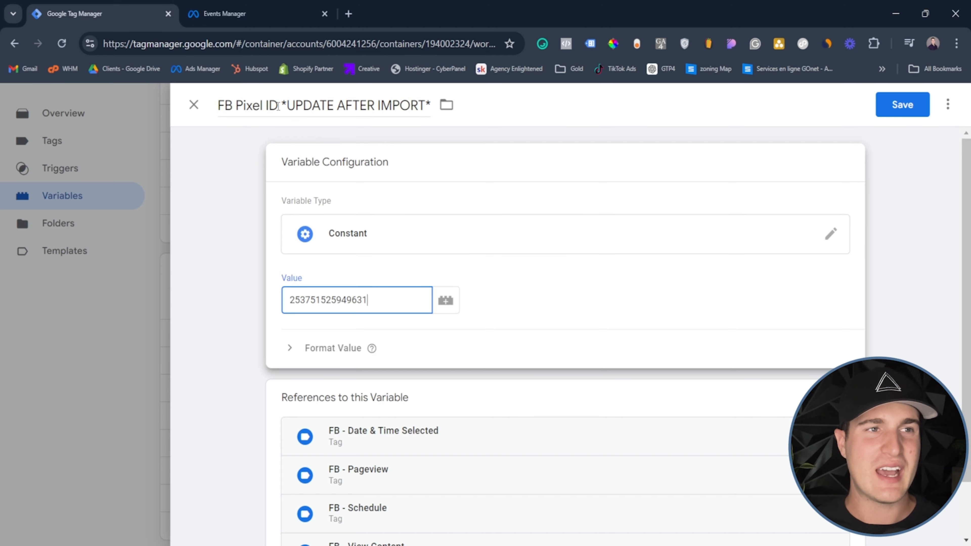
- Rename the variable to FB Pixel ID and save it
drag(279, 108, 429, 135)
key(BackSpace)
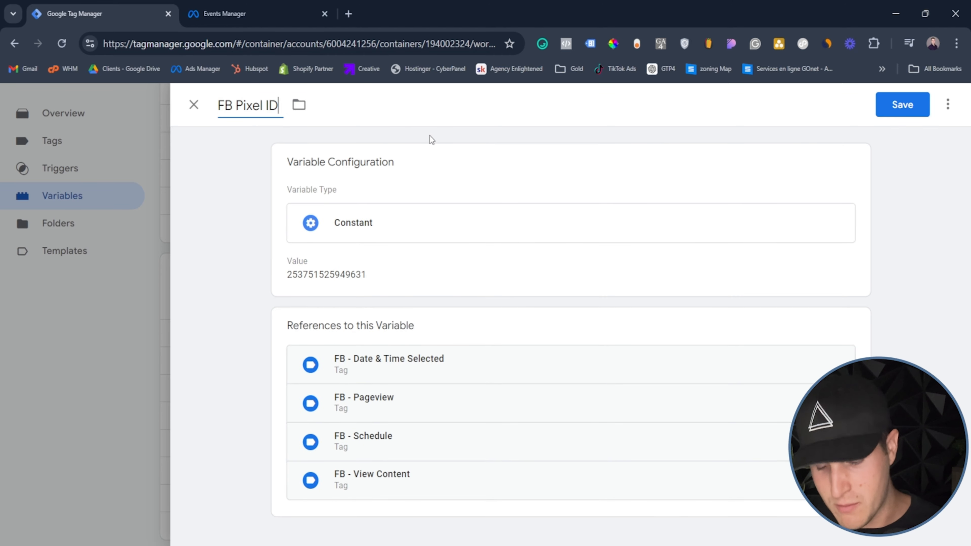
click(891, 109)
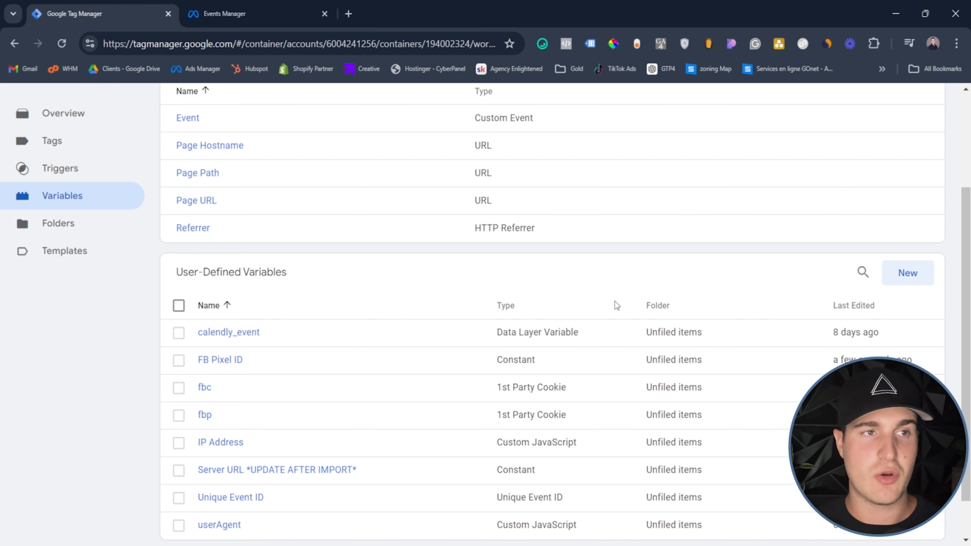
scroll(614, 301, up, 3)
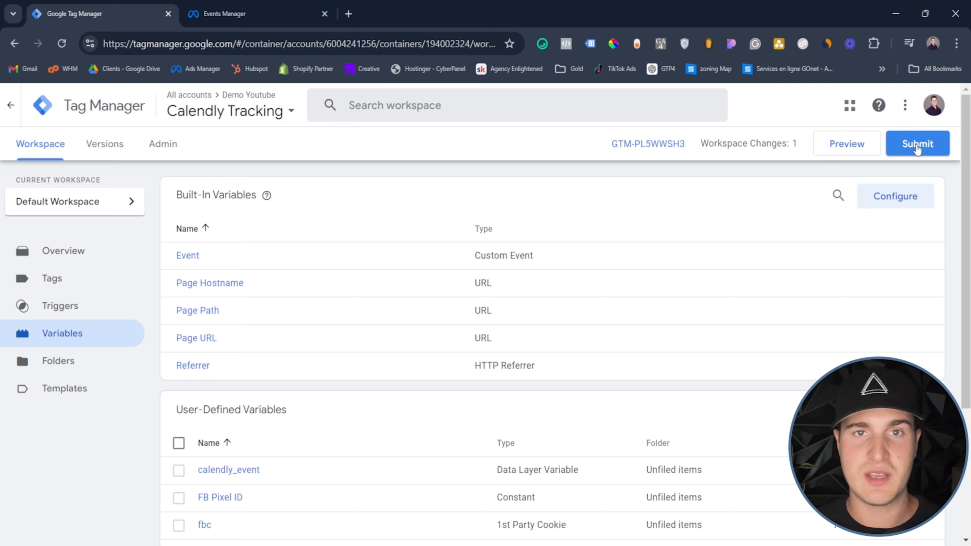
click(833, 147)
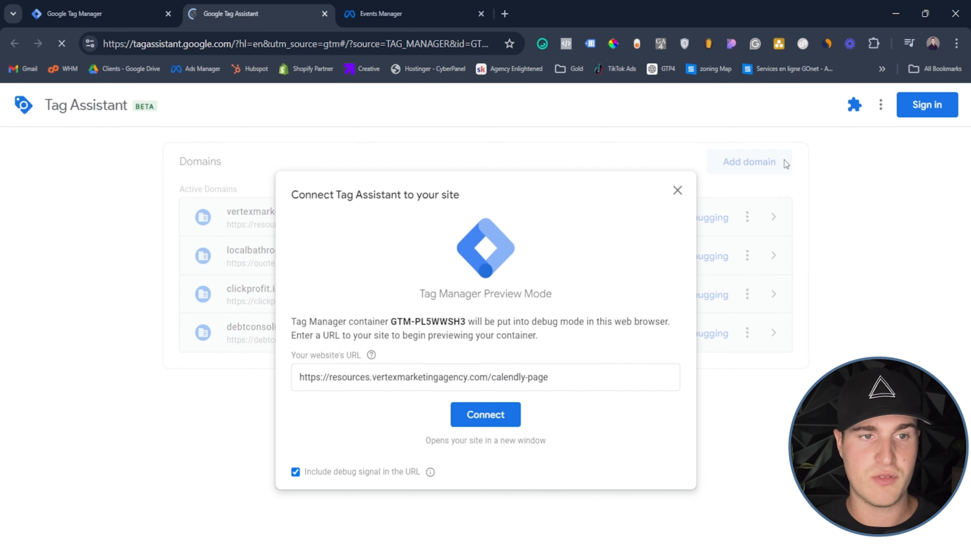
click(493, 422)
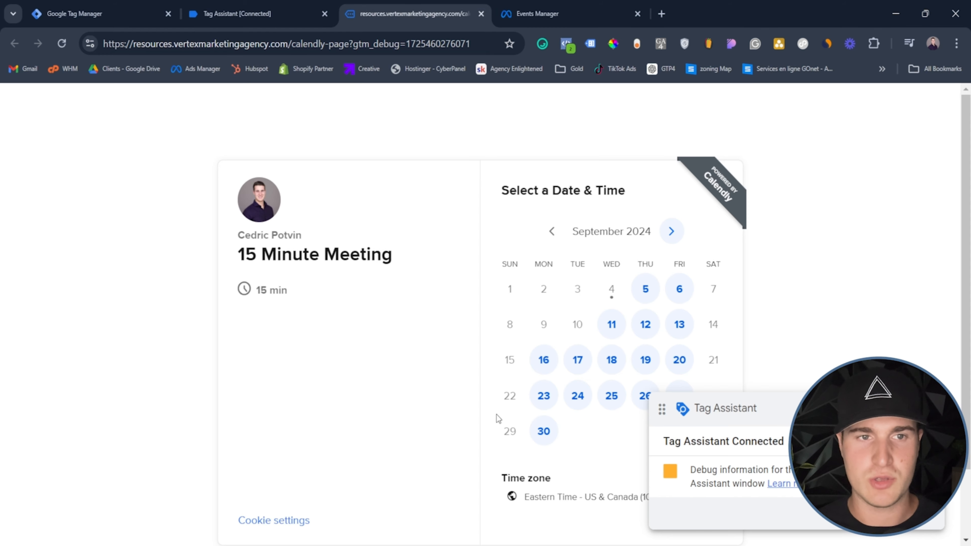
click(671, 231)
click(612, 330)
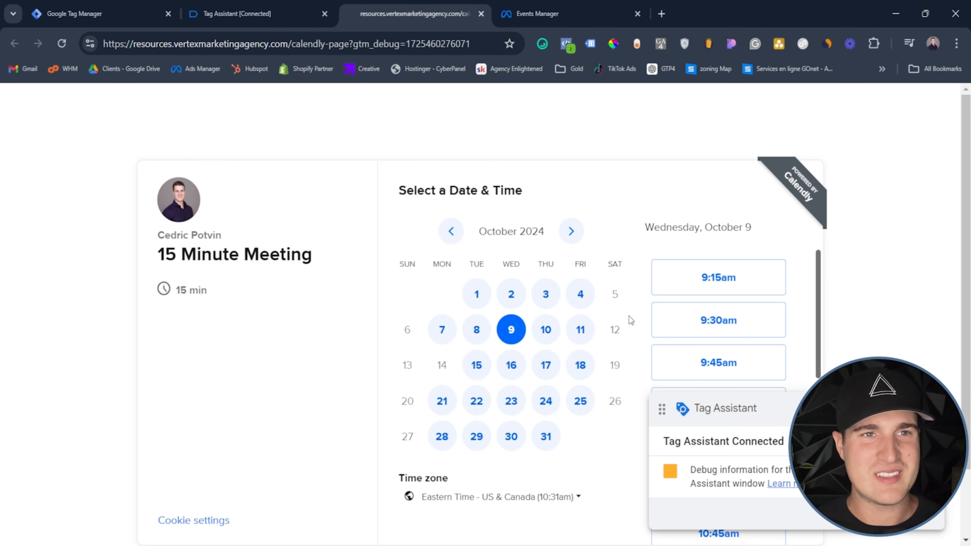
- In Tag Assistant, examine the tags fired on the calendly events and on Container Loaded
click(276, 13)
click(193, 323)
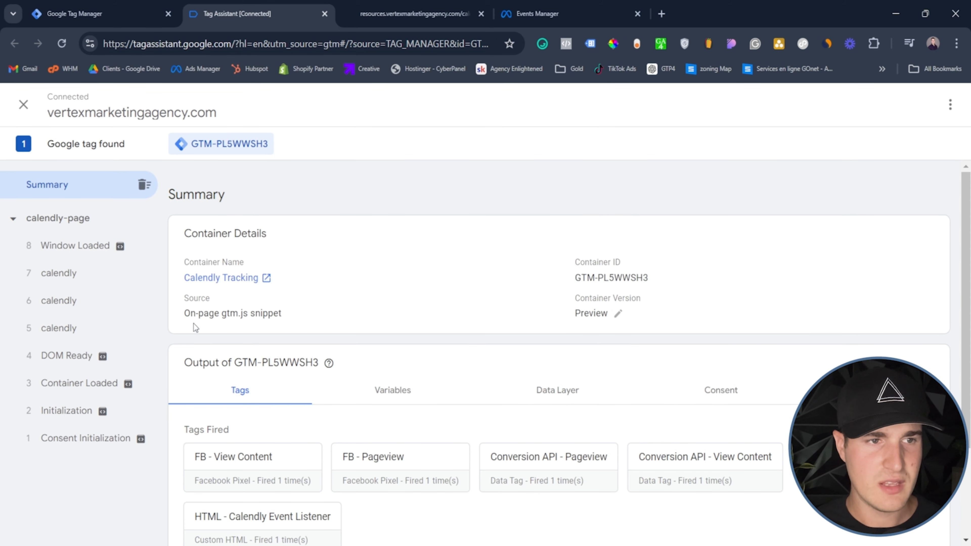
click(83, 327)
click(65, 299)
click(69, 274)
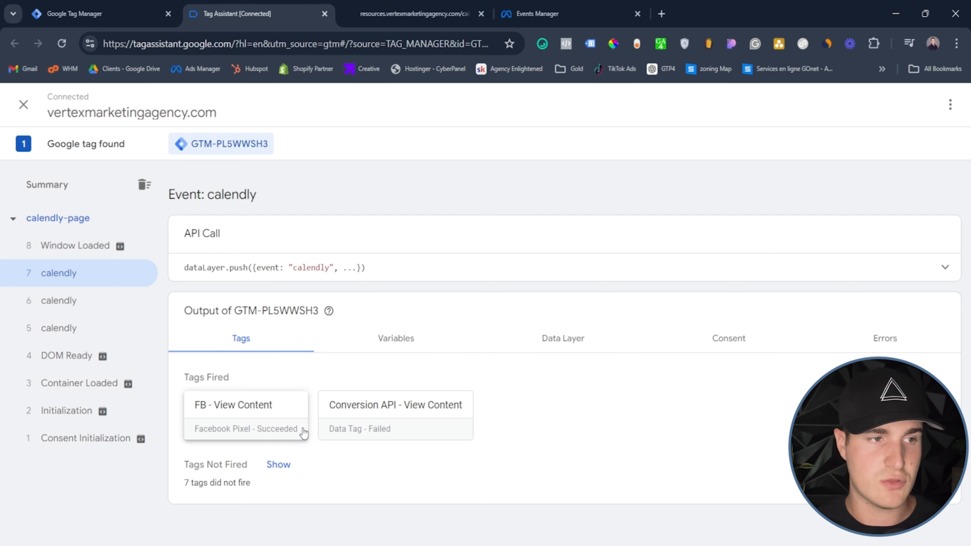
click(69, 383)
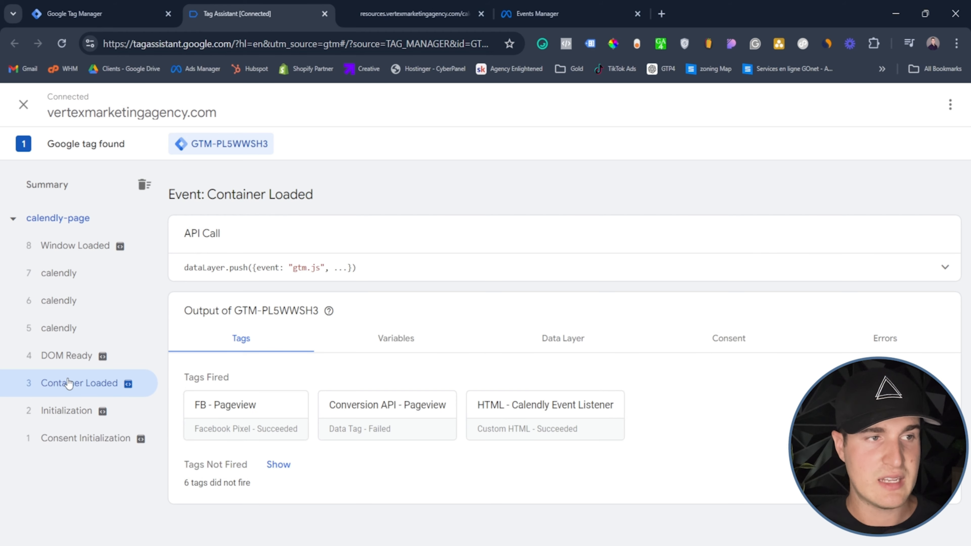
click(68, 276)
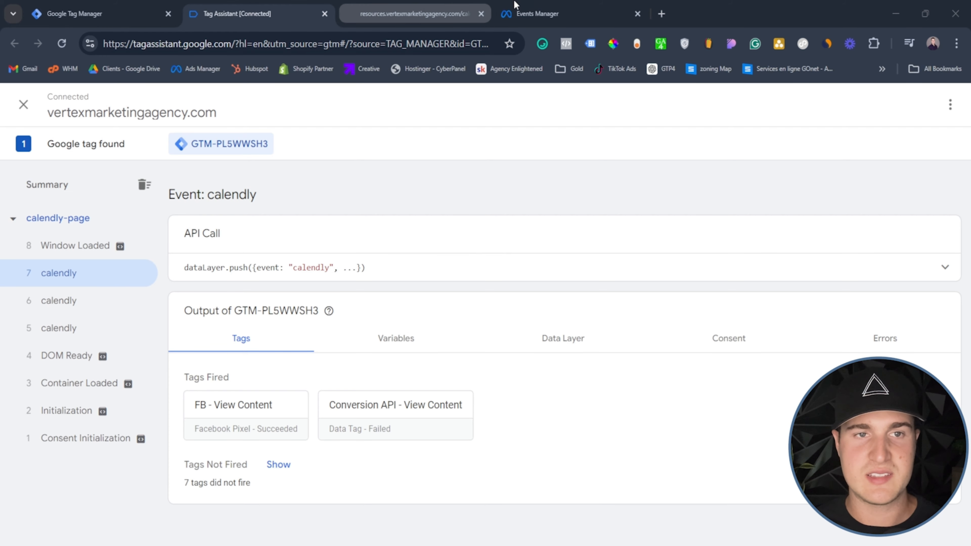
- Proceed with the 9:30am slot on the Calendly page and check the newest calendly events in Tag Assistant
click(414, 13)
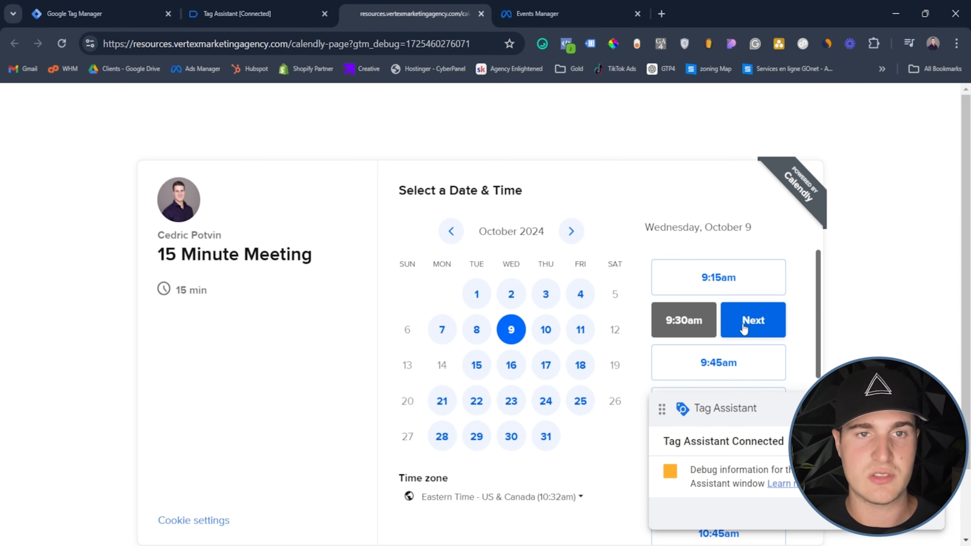
click(747, 324)
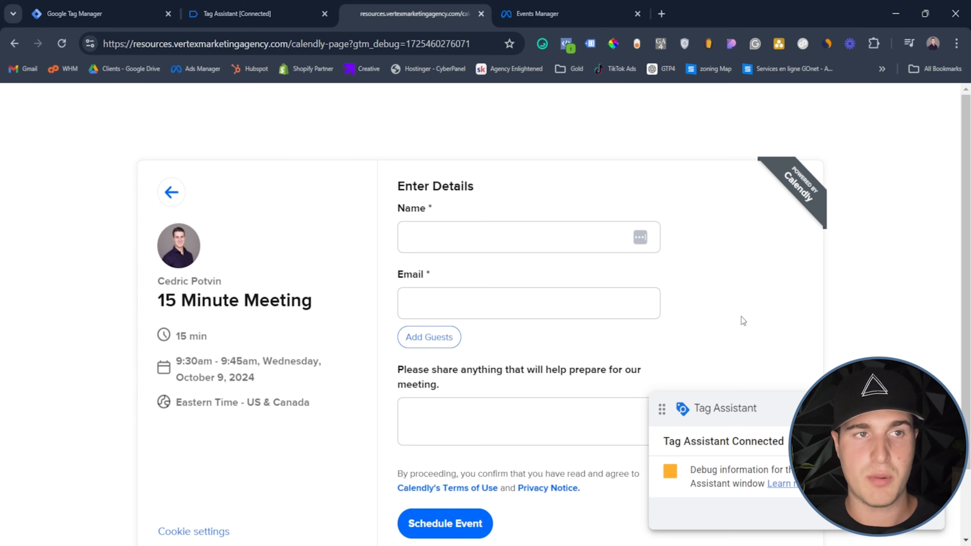
click(269, 6)
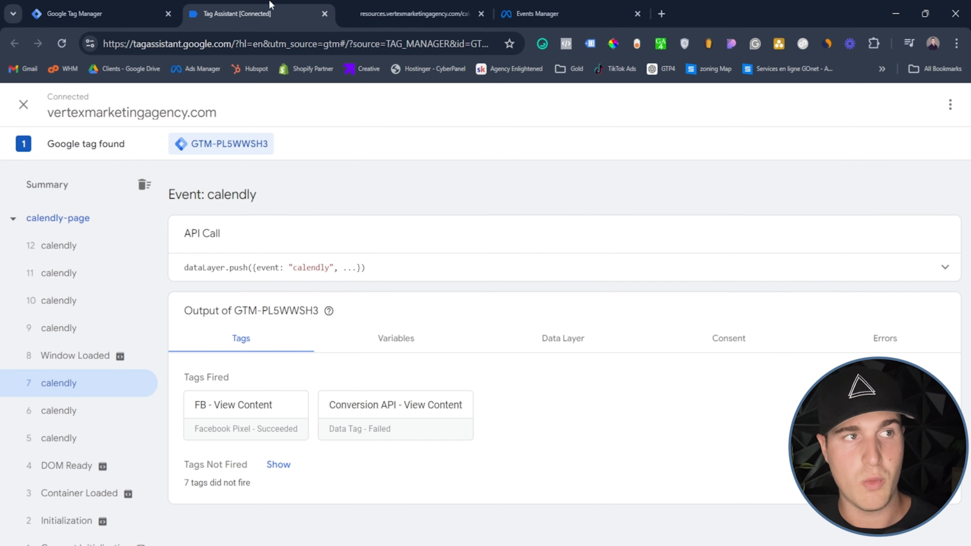
click(76, 253)
click(76, 274)
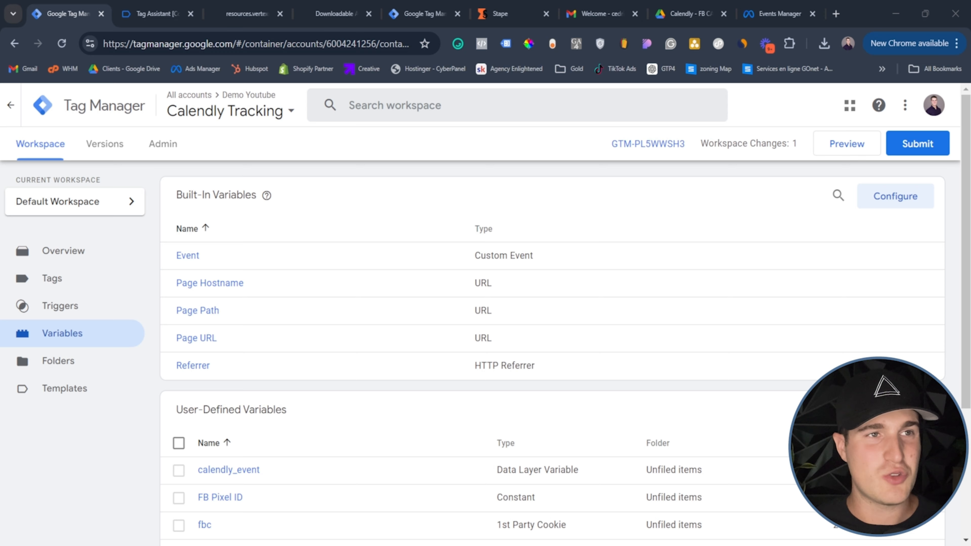
- Switch to Gmail and follow the password setup link in the Stape welcome email
click(600, 14)
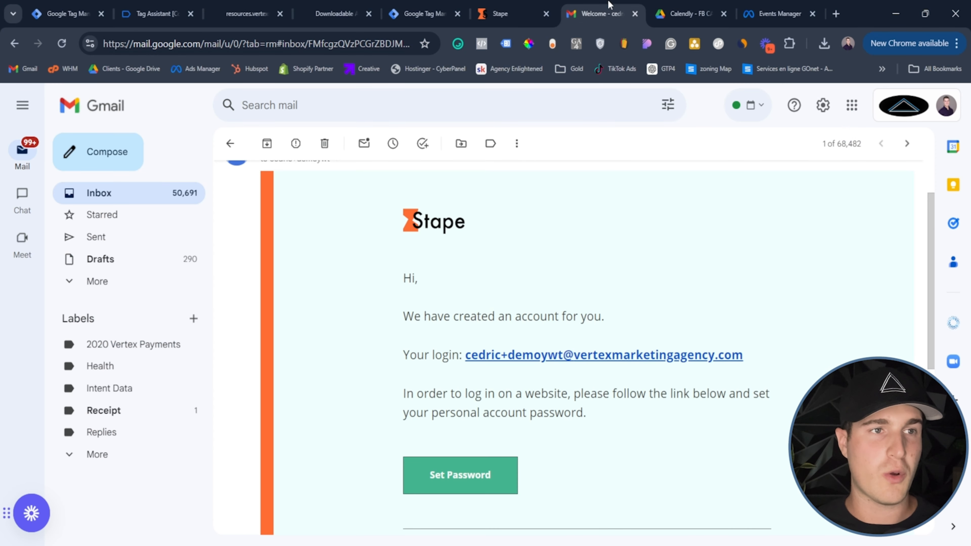
scroll(411, 303, up, 2)
scroll(410, 304, up, 1)
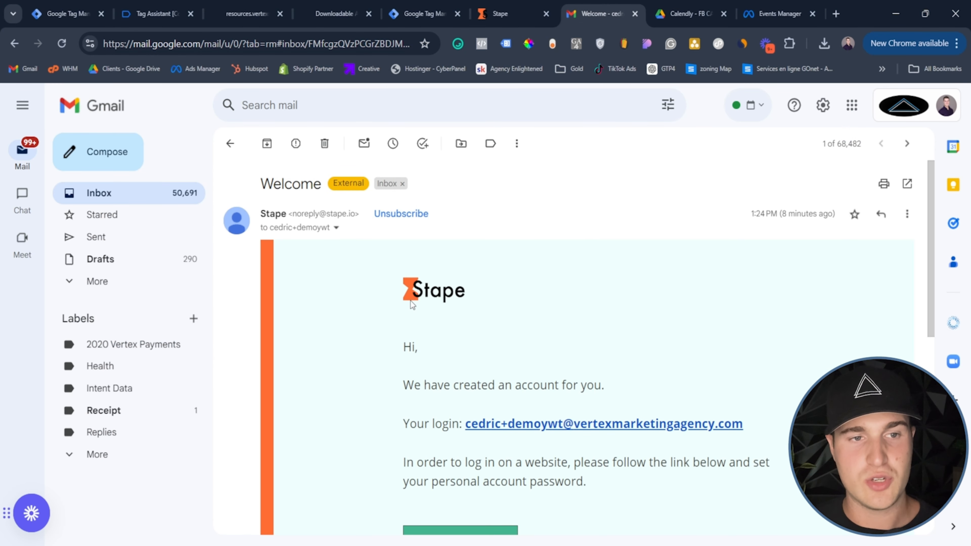
scroll(411, 301, down, 2)
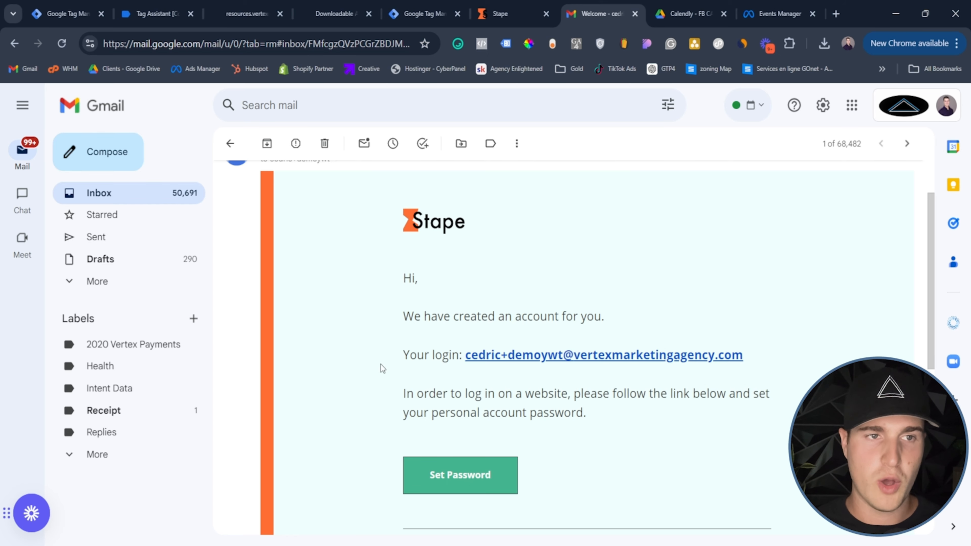
click(468, 480)
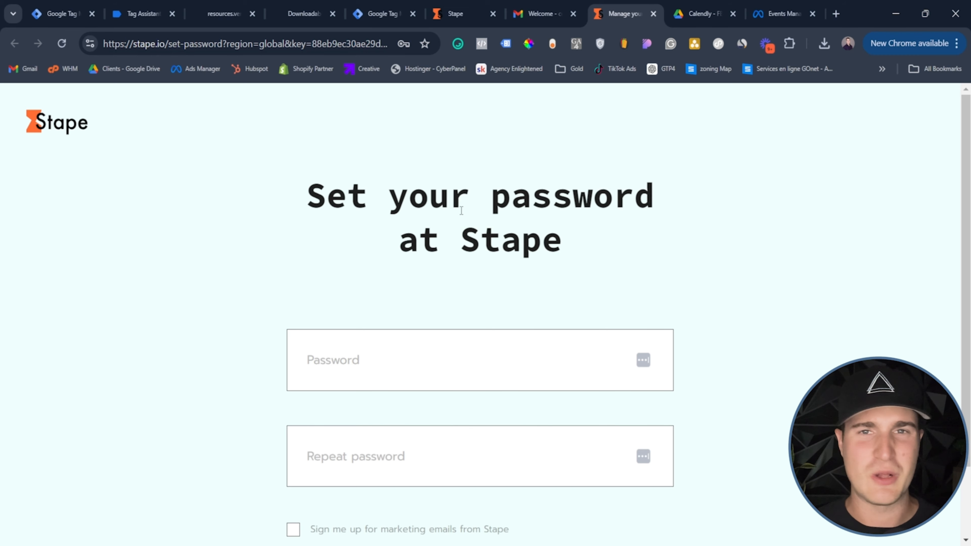
- Set the Stape account password and open the form for a new GTM container
scroll(439, 218, down, 2)
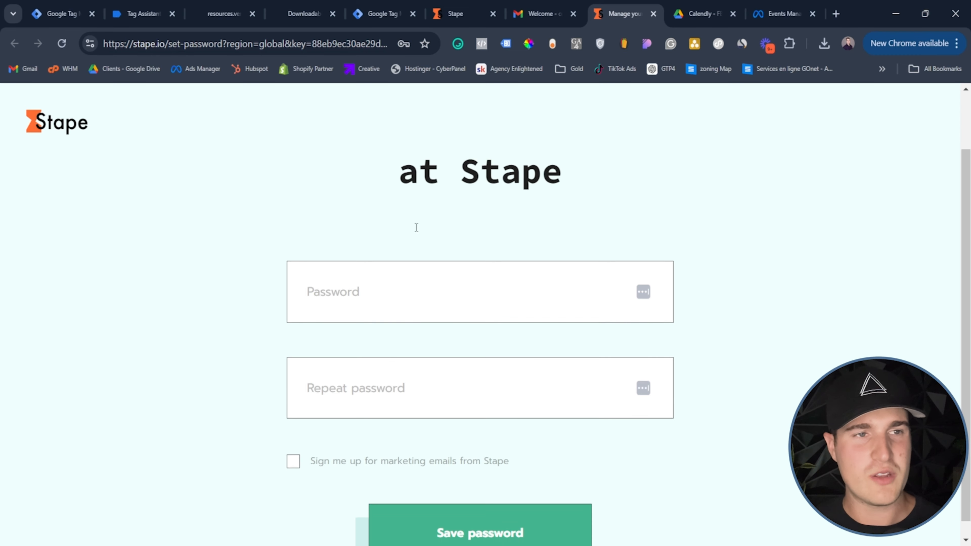
click(389, 290)
text(••)
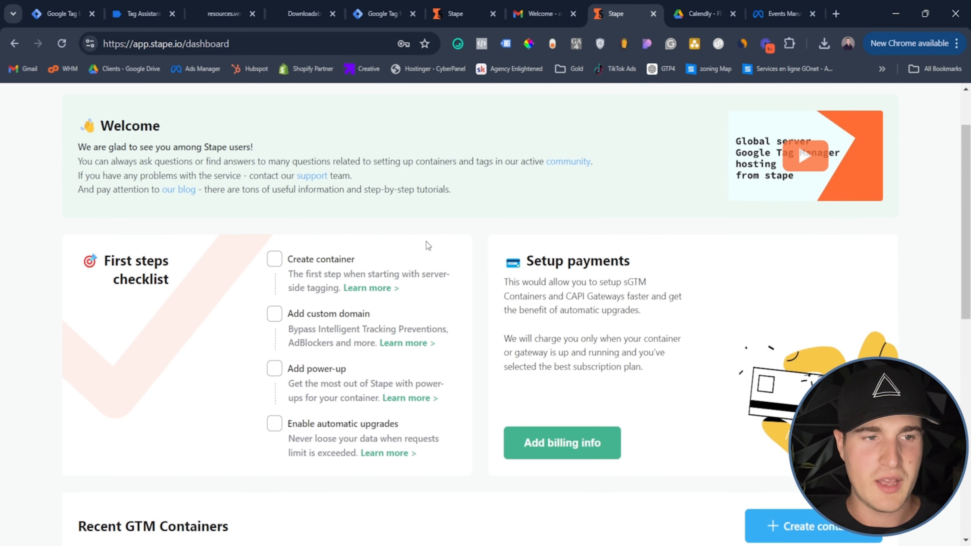
scroll(425, 241, down, 5)
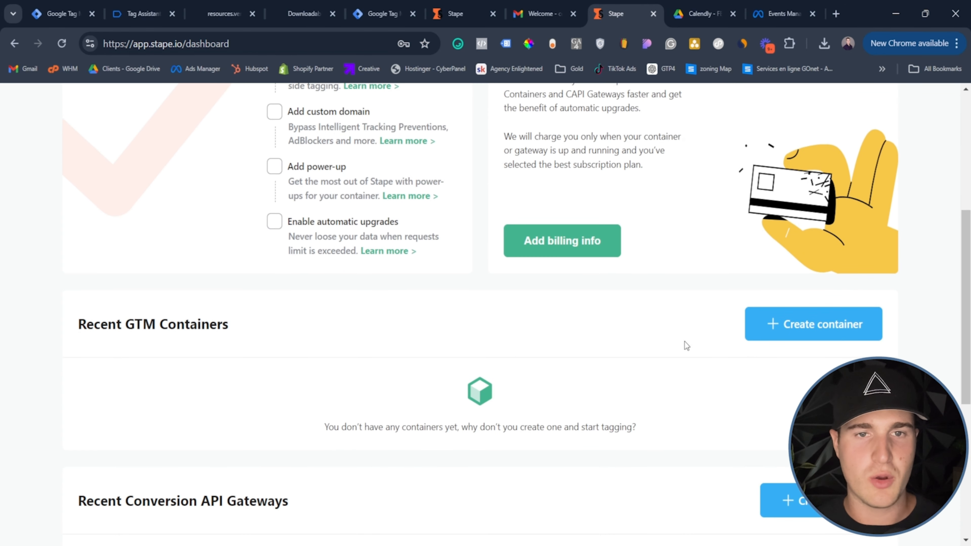
click(810, 327)
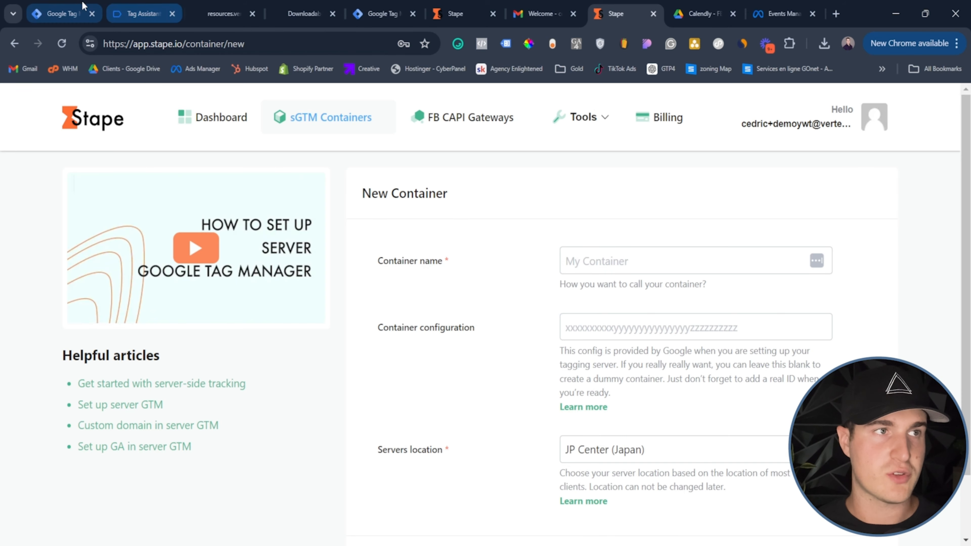
- Switch to Google Tag Manager and create a container named Calendly server for the Server platform
click(74, 10)
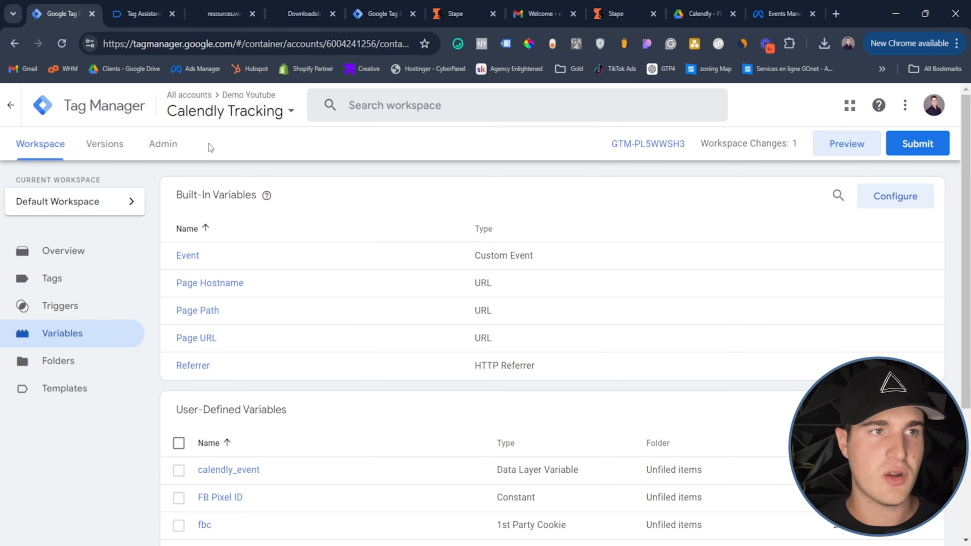
click(172, 147)
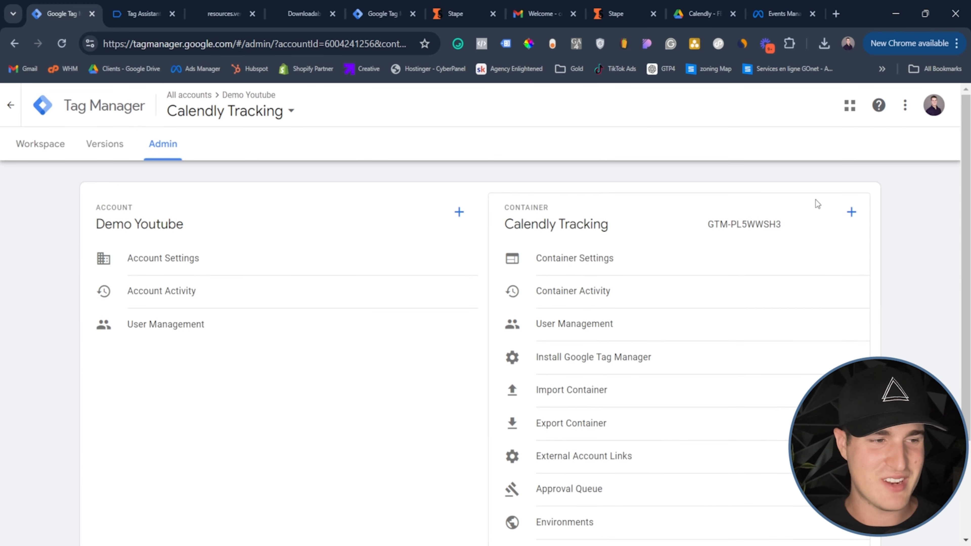
click(850, 212)
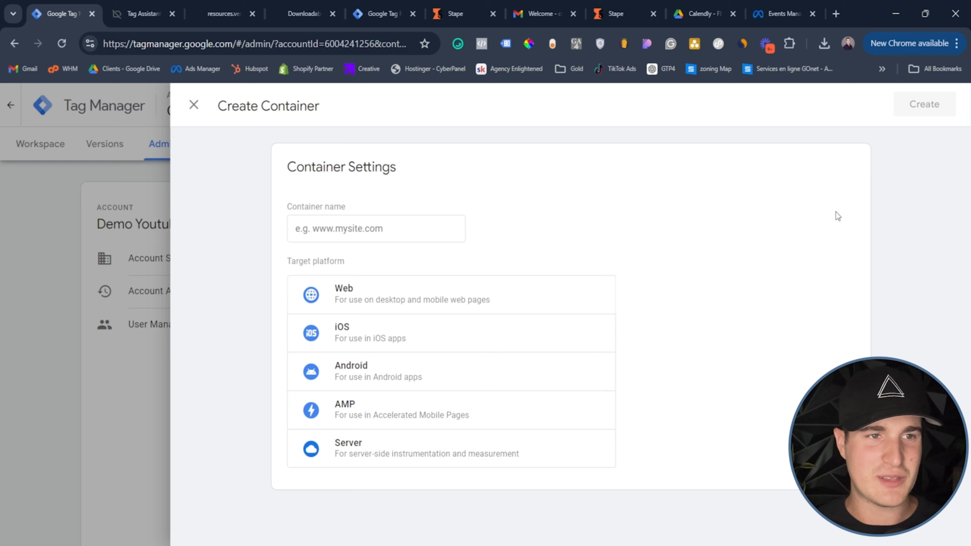
click(401, 225)
click(430, 197)
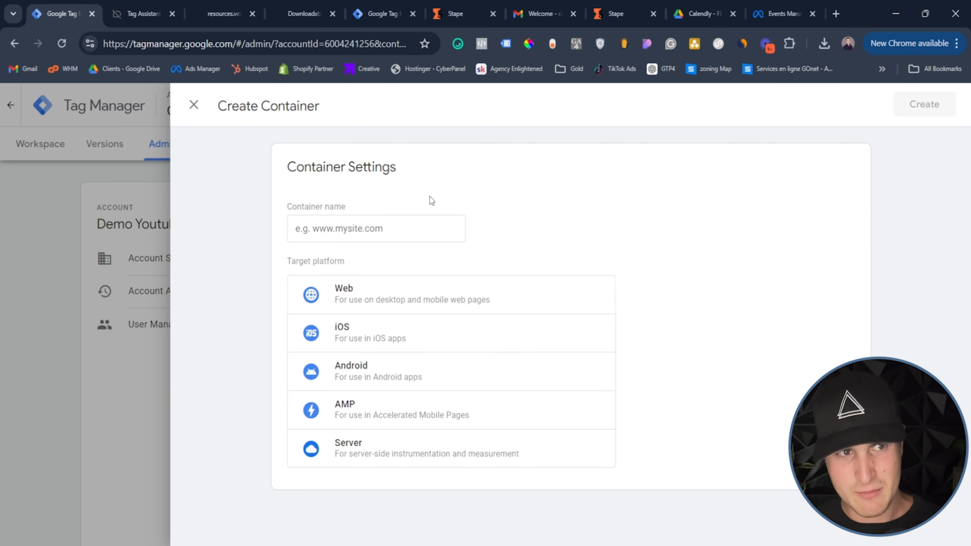
click(375, 225)
text(Calendly server)
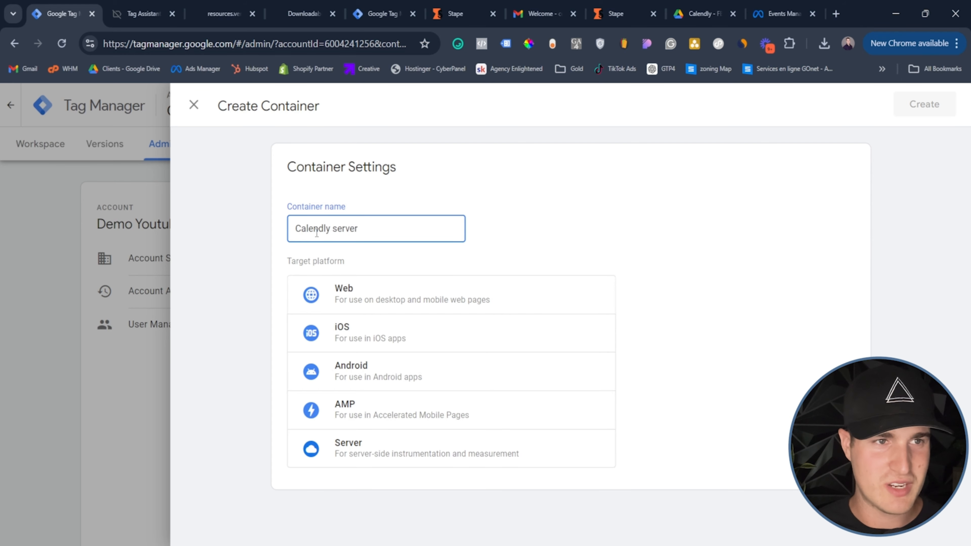
click(393, 455)
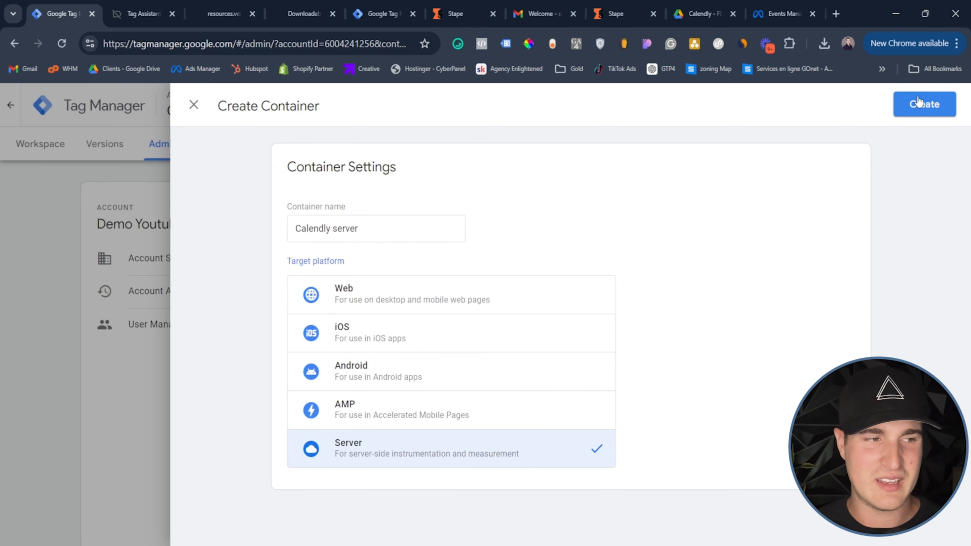
click(925, 104)
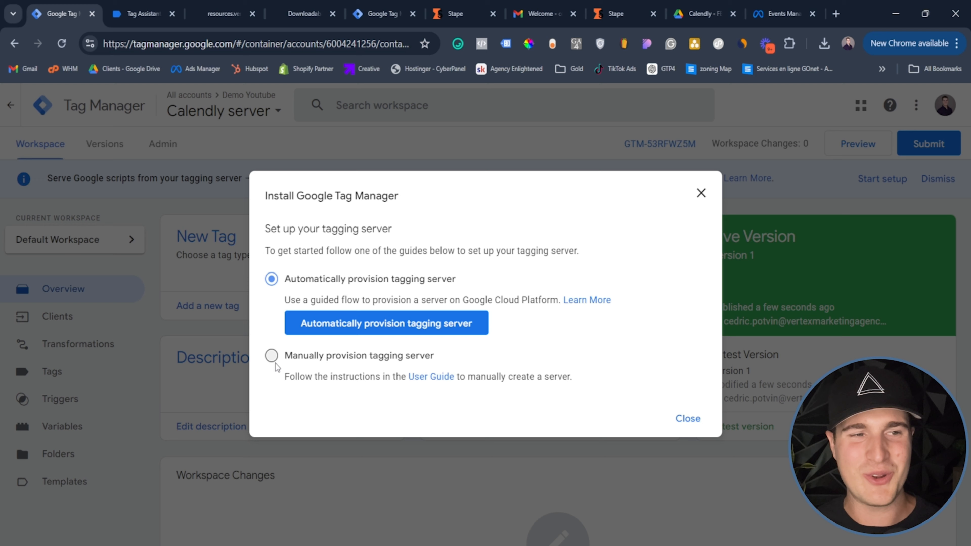
- Choose manual provisioning of the tagging server and paste its container config into the container configuration in Stape
click(271, 355)
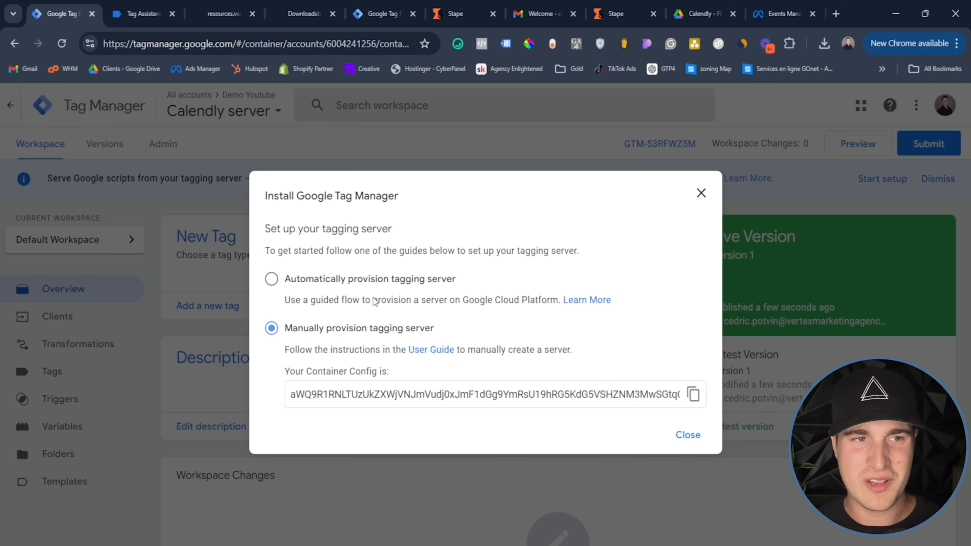
click(693, 396)
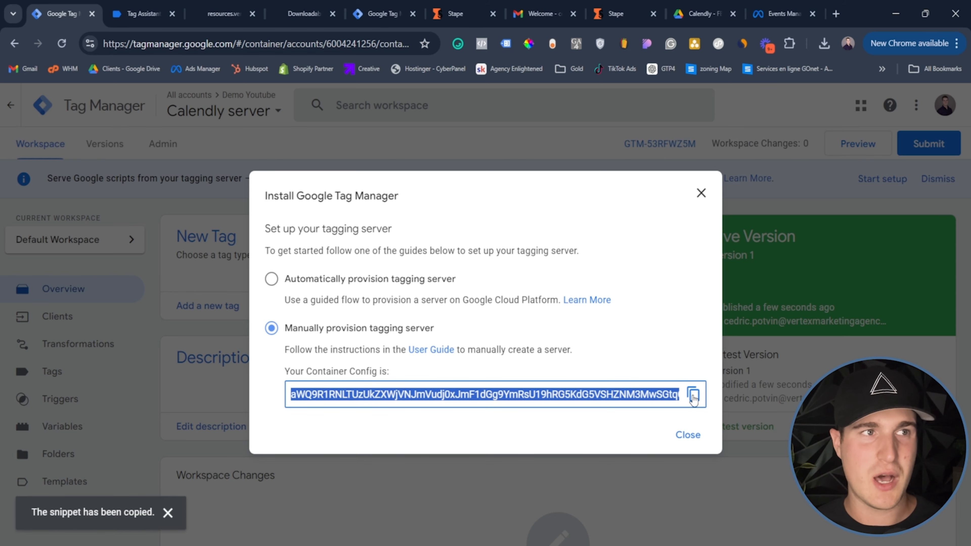
click(463, 8)
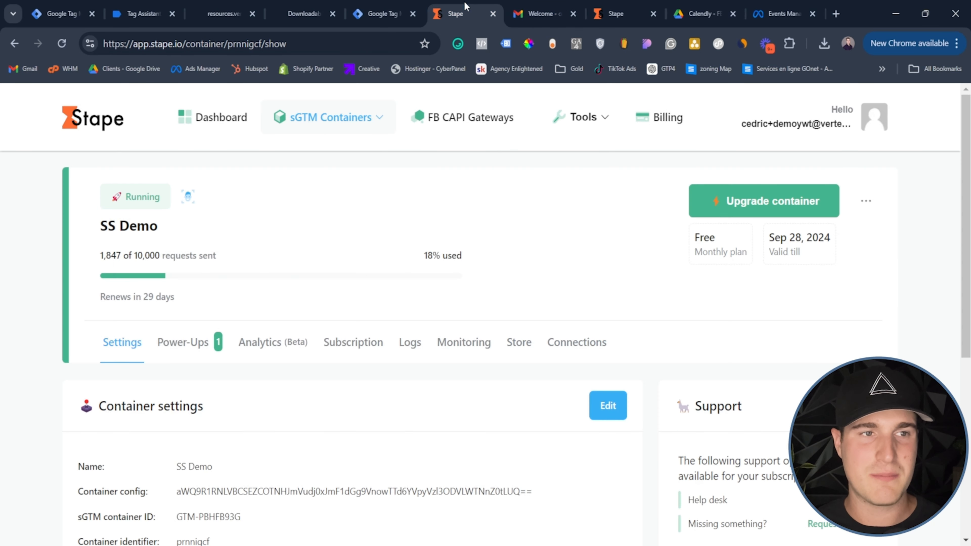
click(616, 8)
click(600, 335)
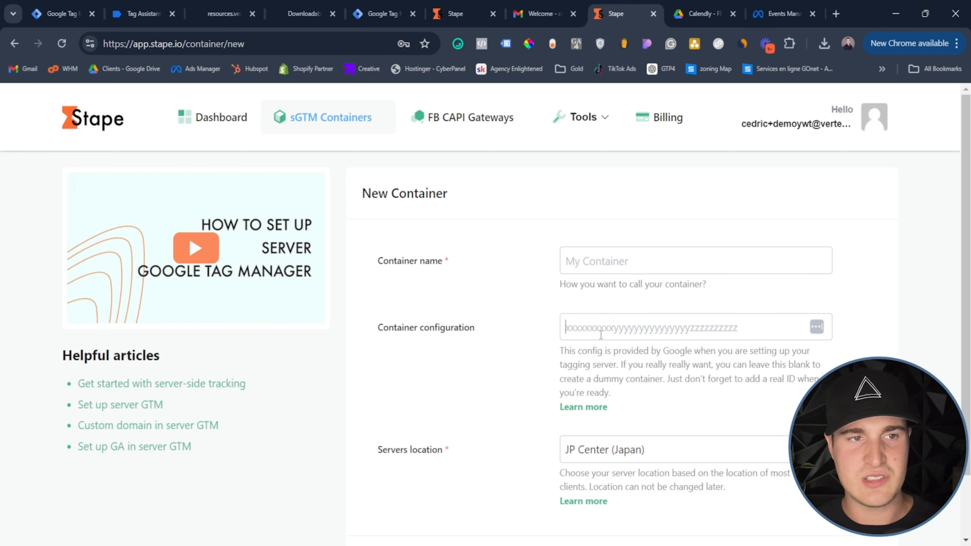
key(ctrl+v)
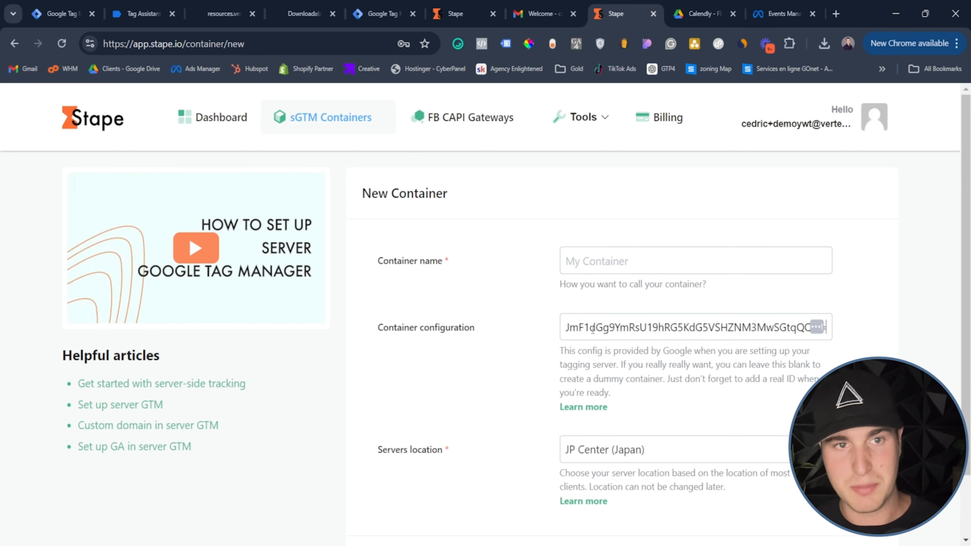
- Name the new Stape container Calendly Server
click(593, 267)
text(Calen)
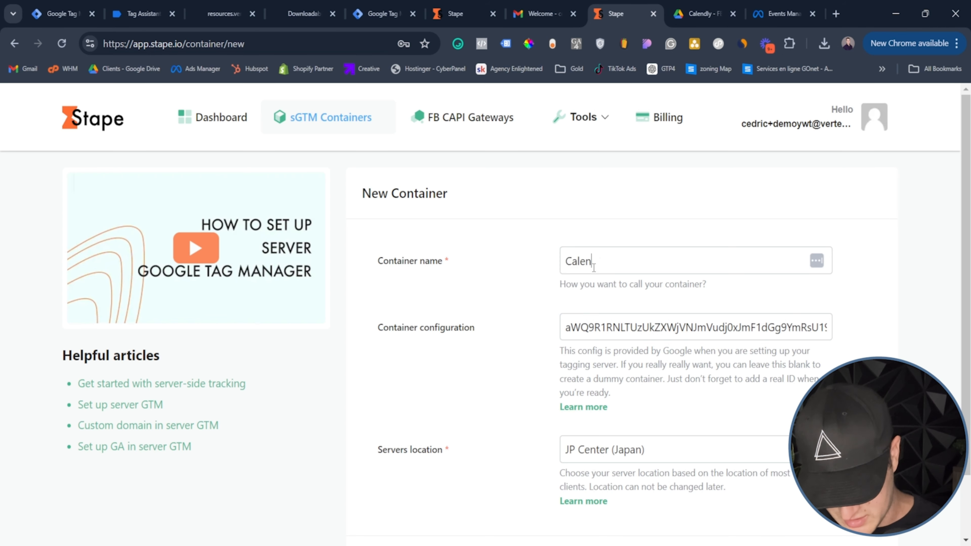
text(dly Server)
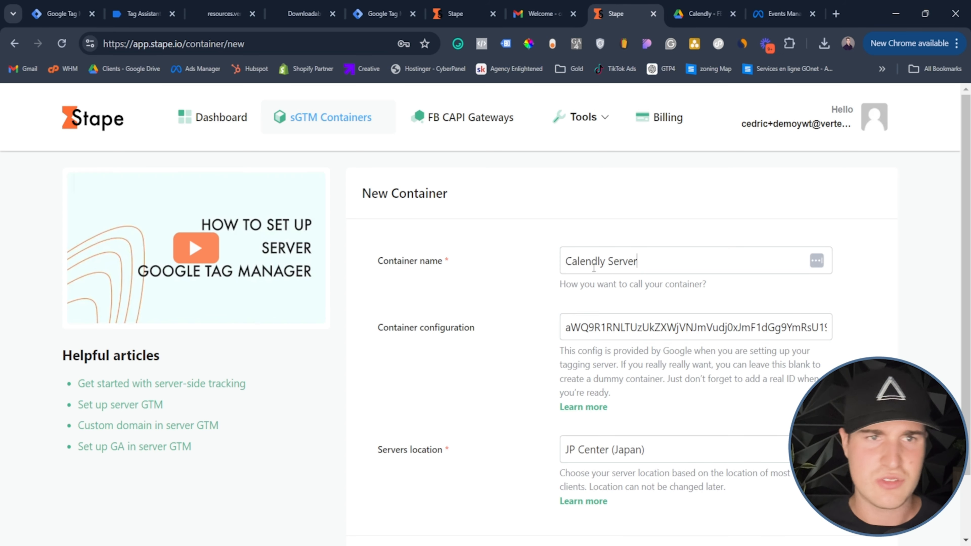
- Set the container's server location to CA East (Canada) and create the container
scroll(594, 268, down, 2)
click(604, 381)
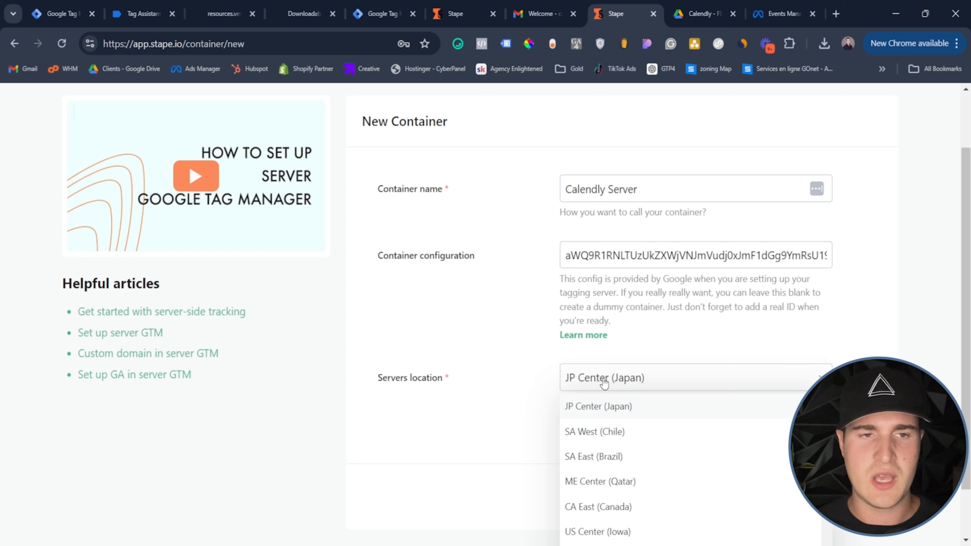
scroll(604, 383, down, 2)
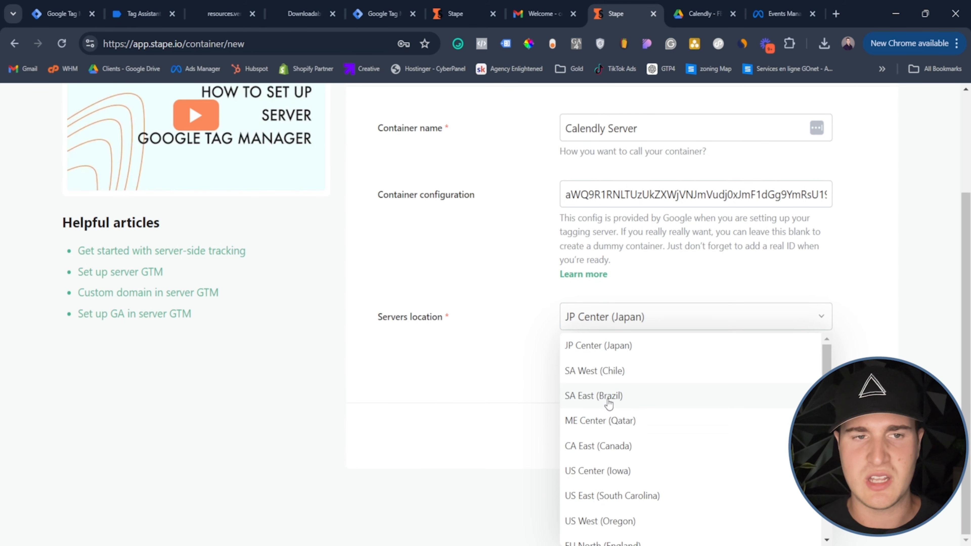
click(626, 447)
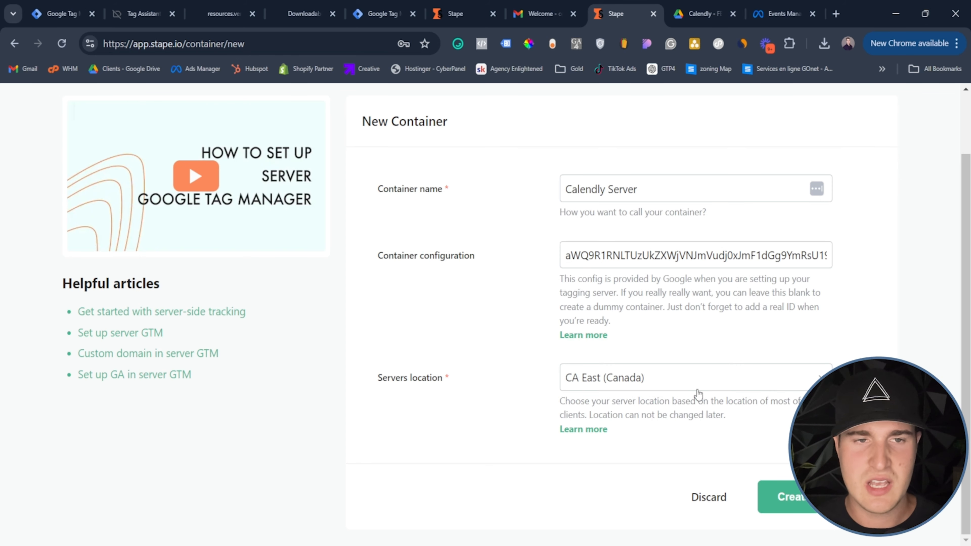
click(661, 391)
scroll(693, 460, up, 5)
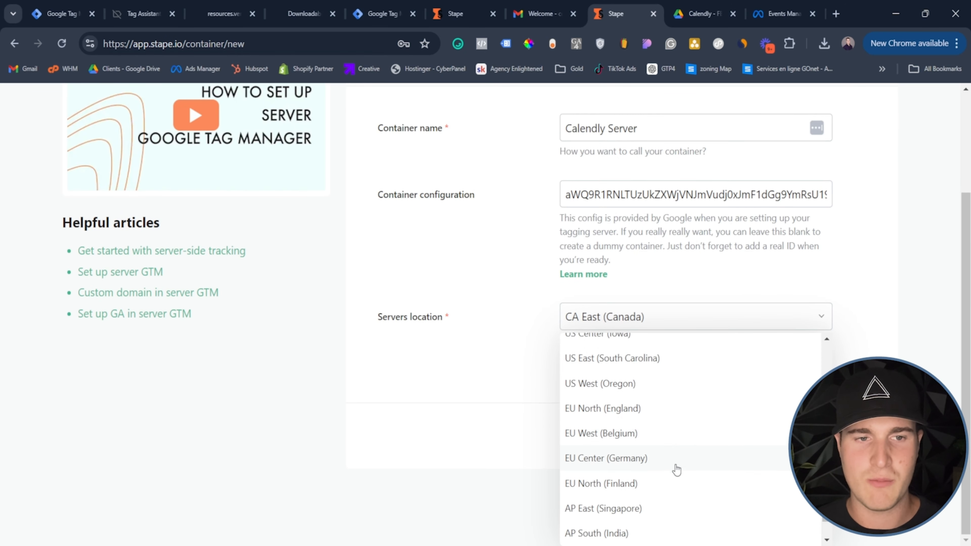
scroll(676, 469, up, 4)
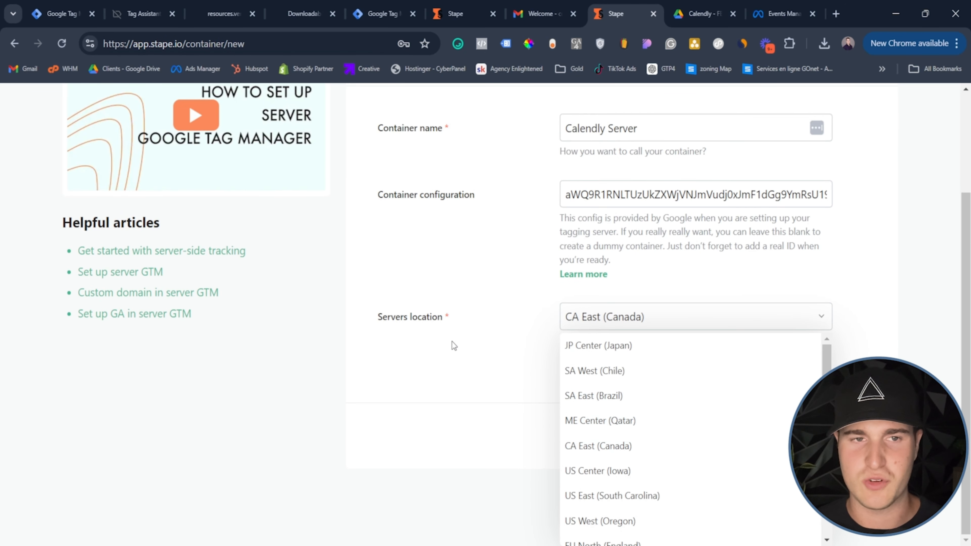
click(485, 360)
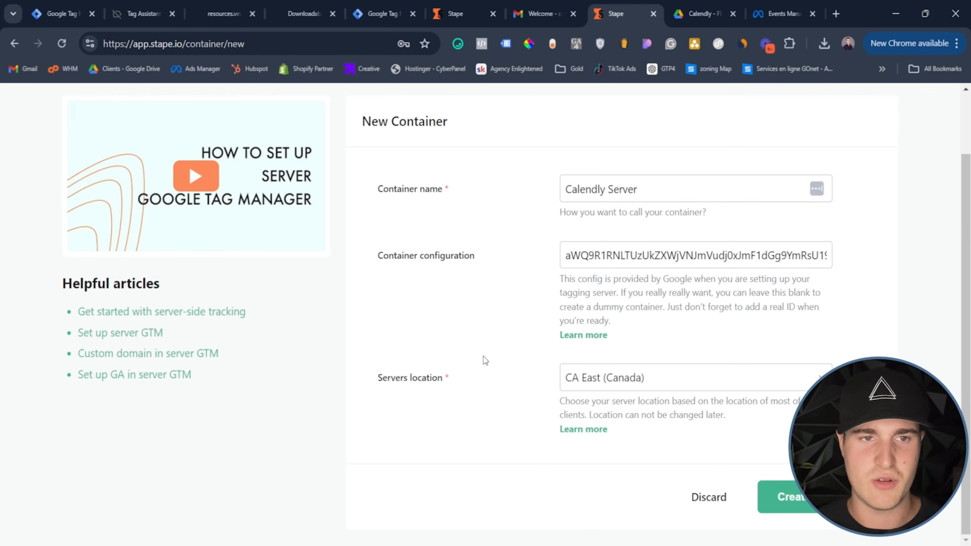
click(806, 511)
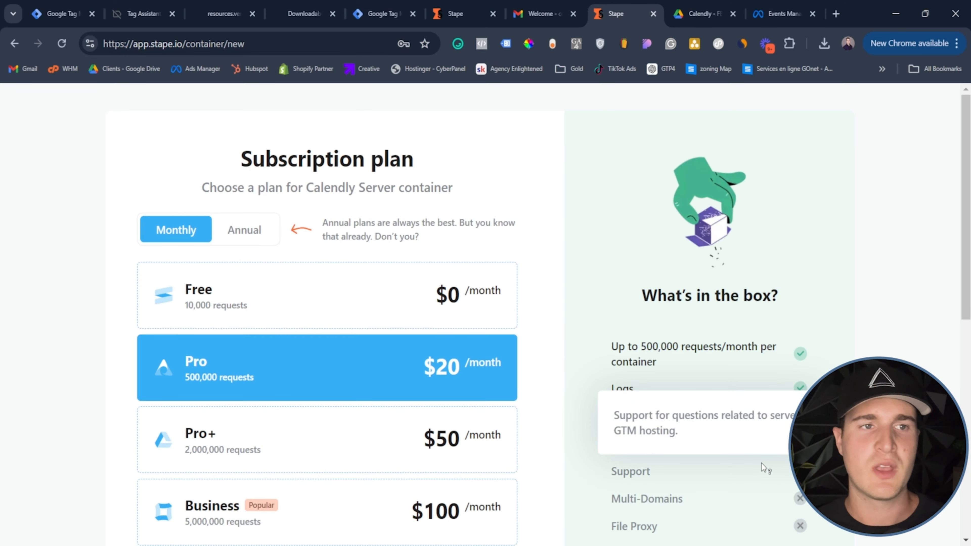
- Continue with the Free monthly plan for the Calendly Server container, then return from the billing country page to the sGTM container
click(311, 302)
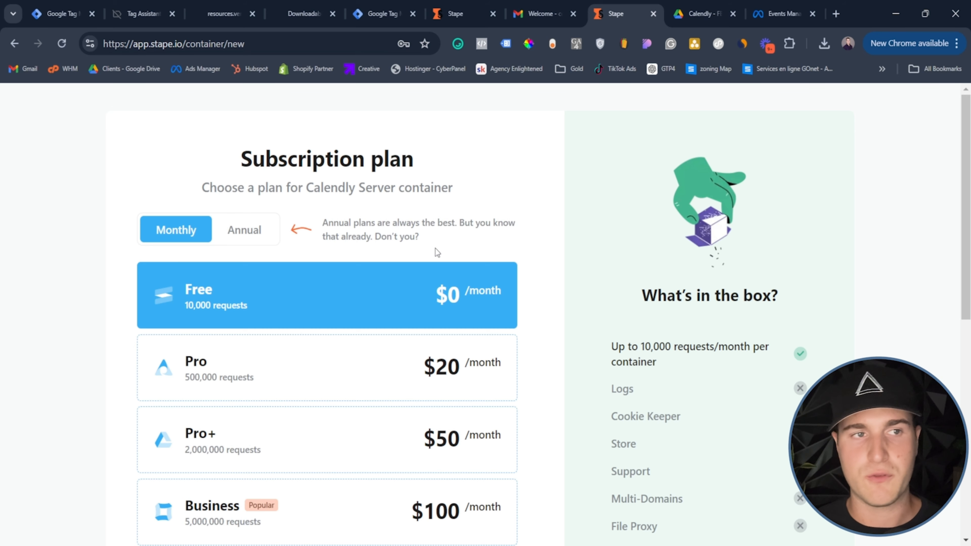
scroll(283, 362, down, 2)
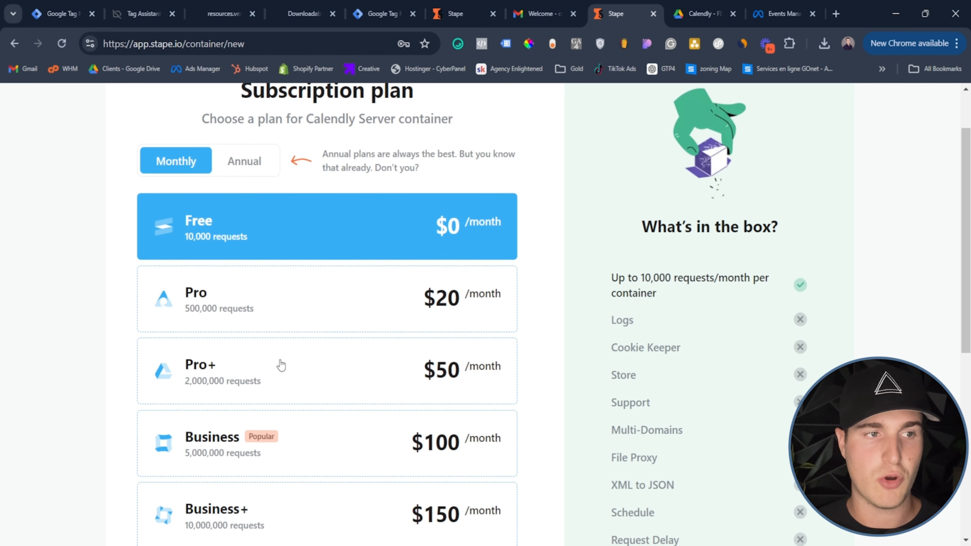
scroll(420, 355, up, 2)
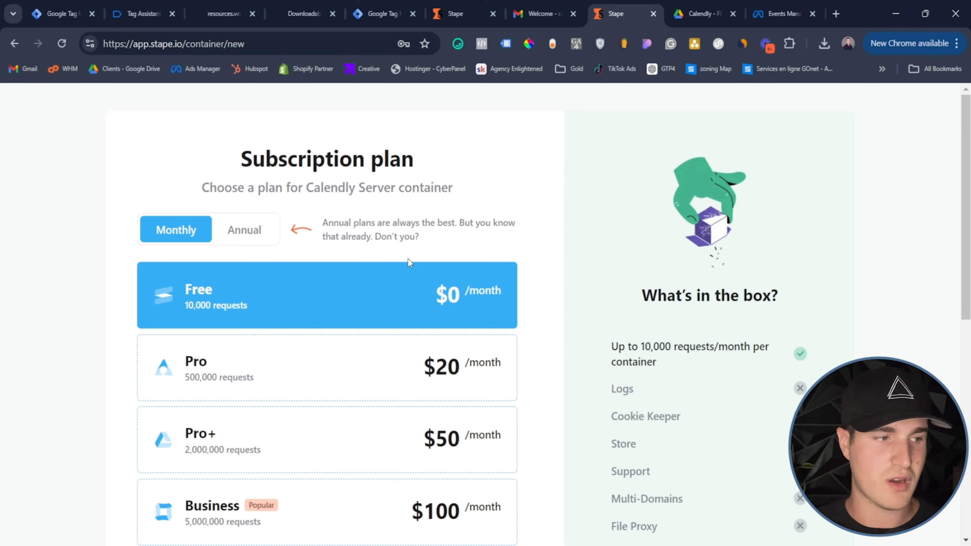
scroll(304, 246, down, 7)
scroll(331, 223, up, 7)
scroll(234, 232, down, 5)
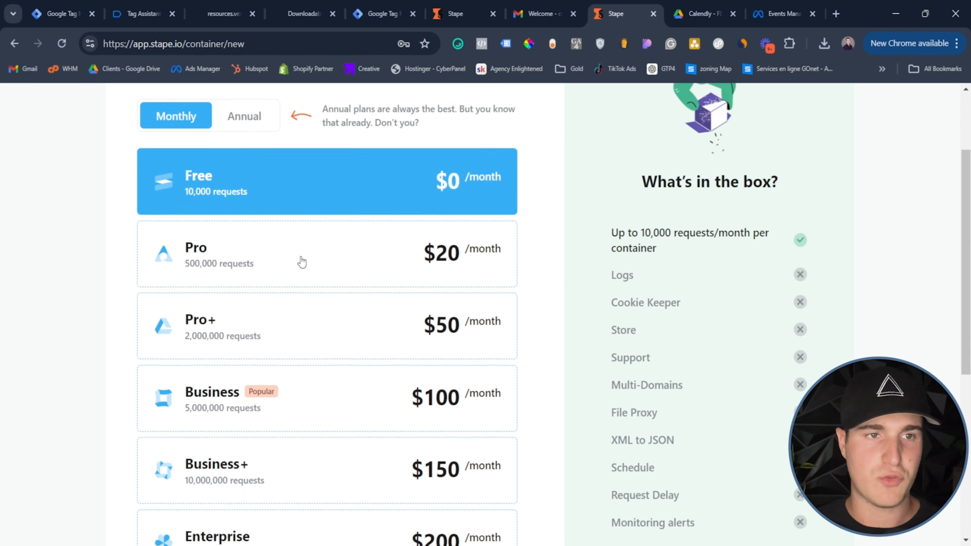
scroll(512, 264, up, 5)
scroll(535, 264, down, 3)
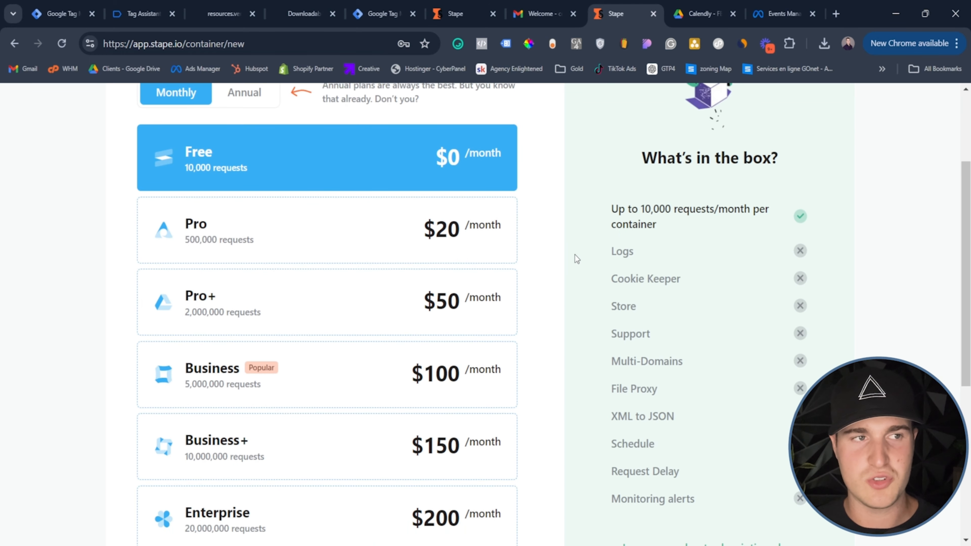
scroll(543, 197, down, 6)
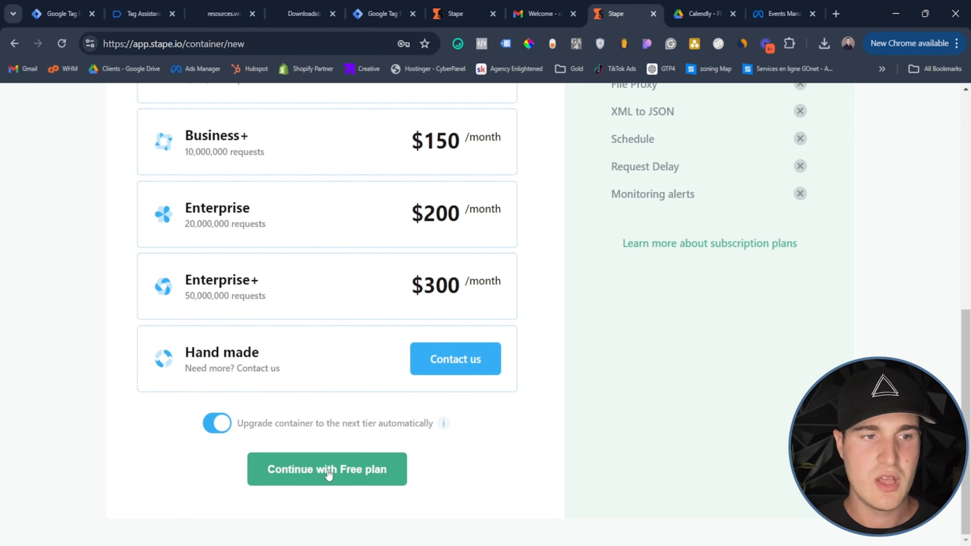
click(327, 469)
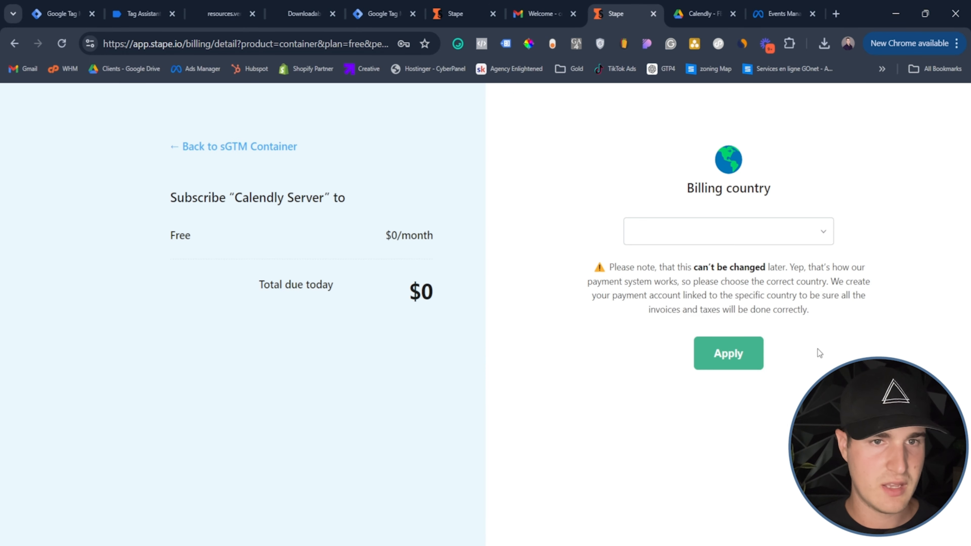
click(224, 147)
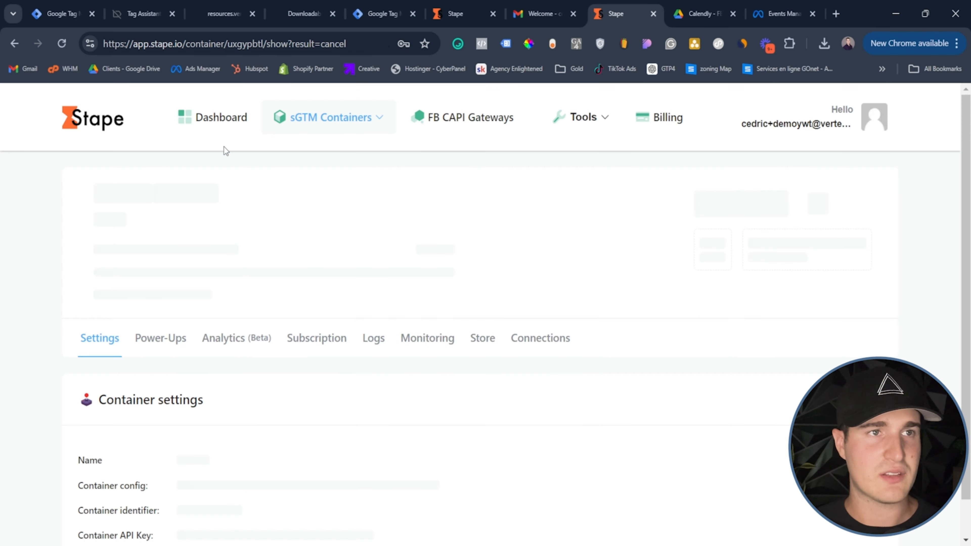
- Add a custom domain to the container's tagging server URLs with the domain name ss.vertexmarketingagency.com
scroll(302, 378, down, 5)
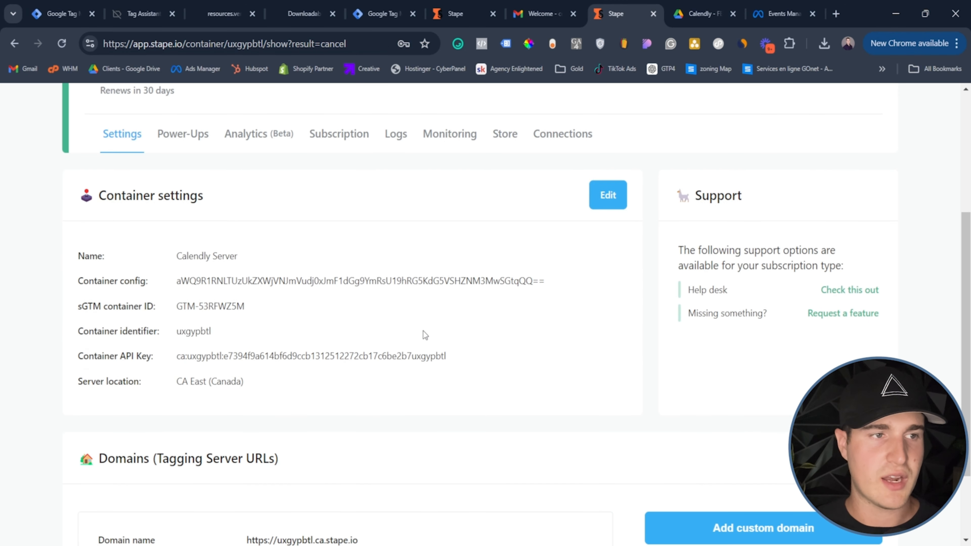
scroll(278, 323, down, 3)
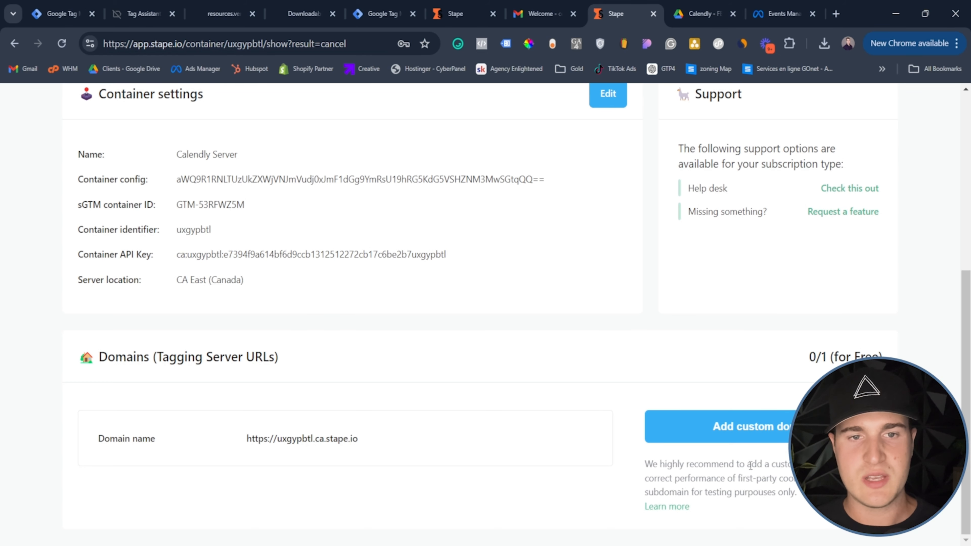
click(766, 437)
scroll(545, 301, down, 4)
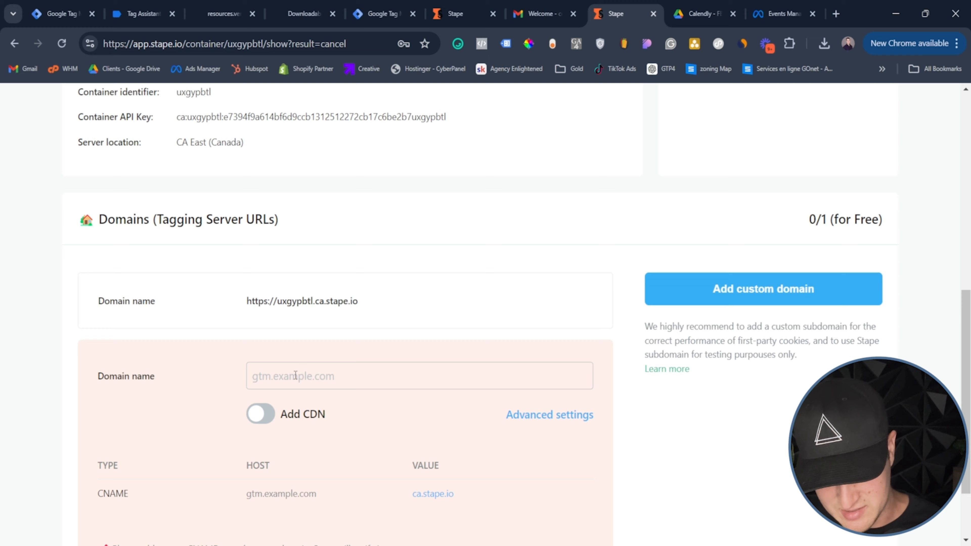
text(ss.)
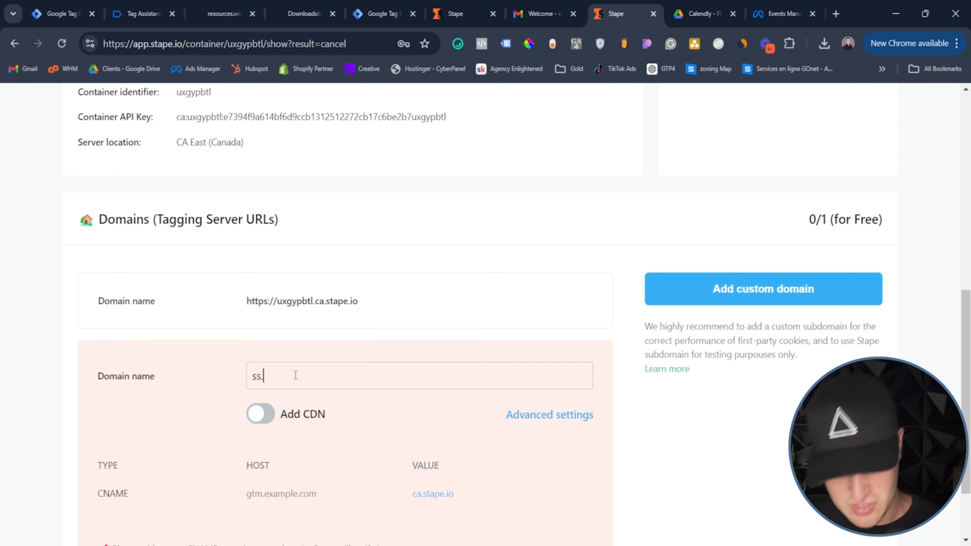
text(vertexmarketingagen)
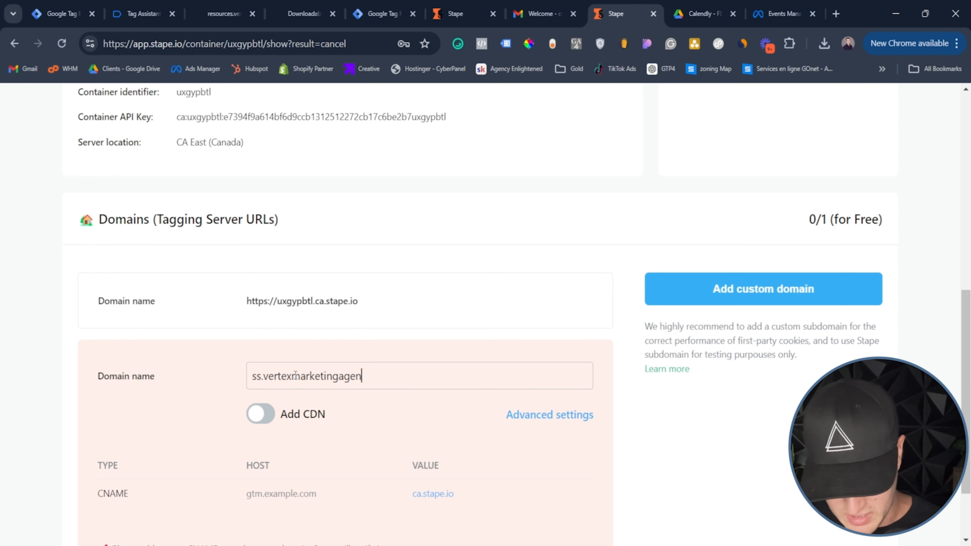
text(cy.com)
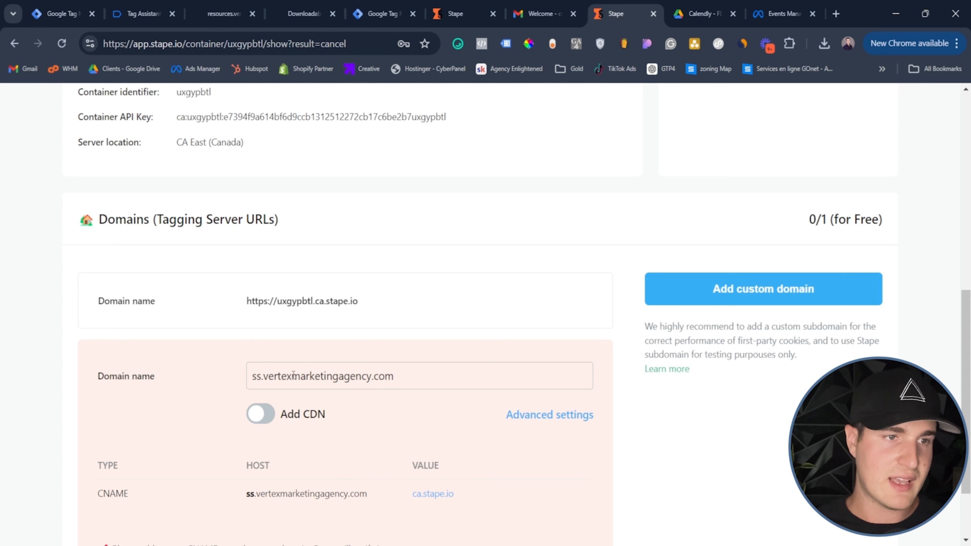
- Examine the subdomain prefix and the root domain in the custom domain name, along with the container settings
click(252, 375)
click(280, 376)
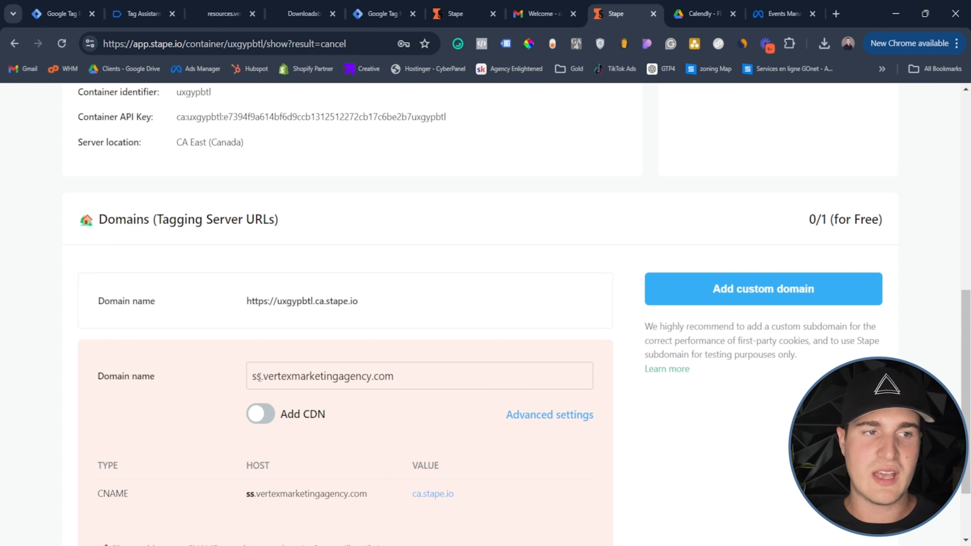
drag(265, 376, 288, 376)
click(267, 376)
click(271, 377)
click(256, 377)
click(291, 376)
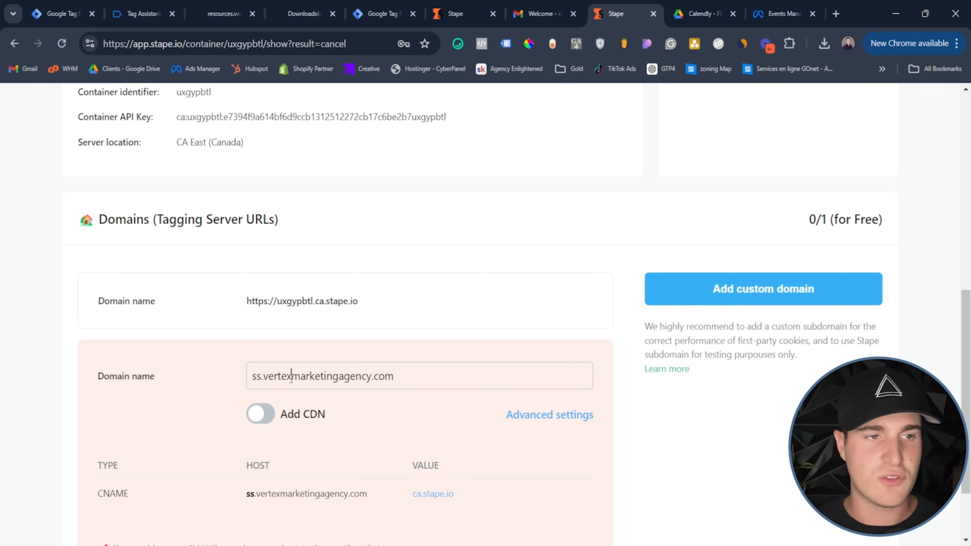
click(486, 377)
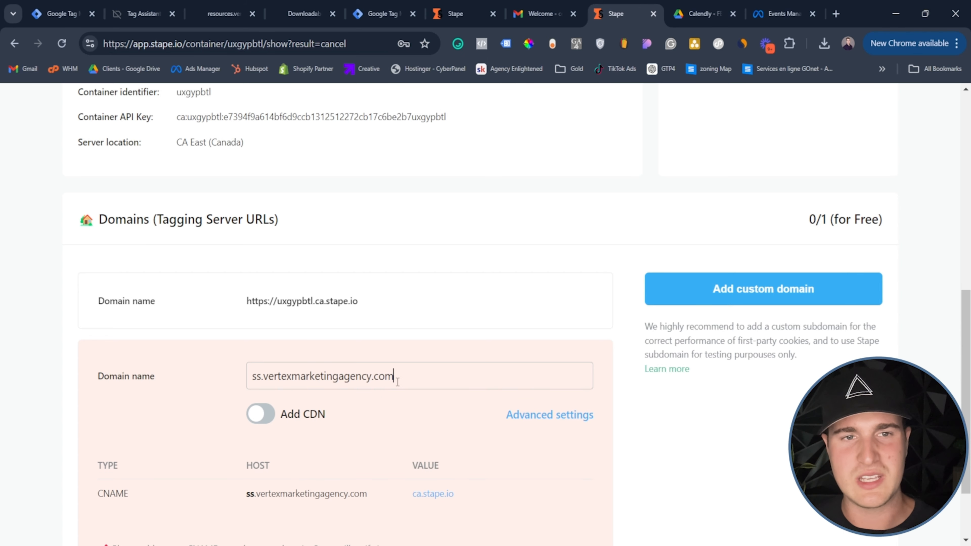
drag(411, 377, 343, 378)
click(332, 378)
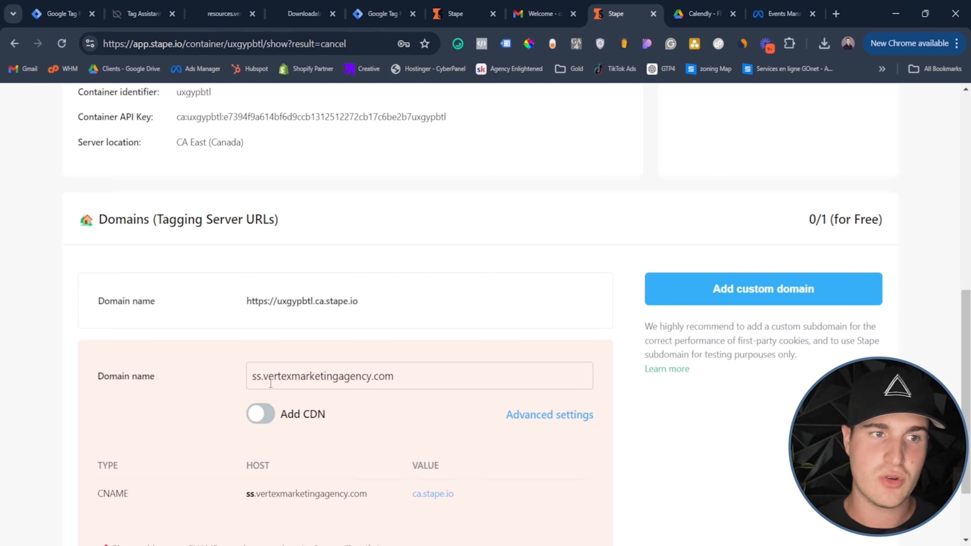
scroll(270, 383, up, 5)
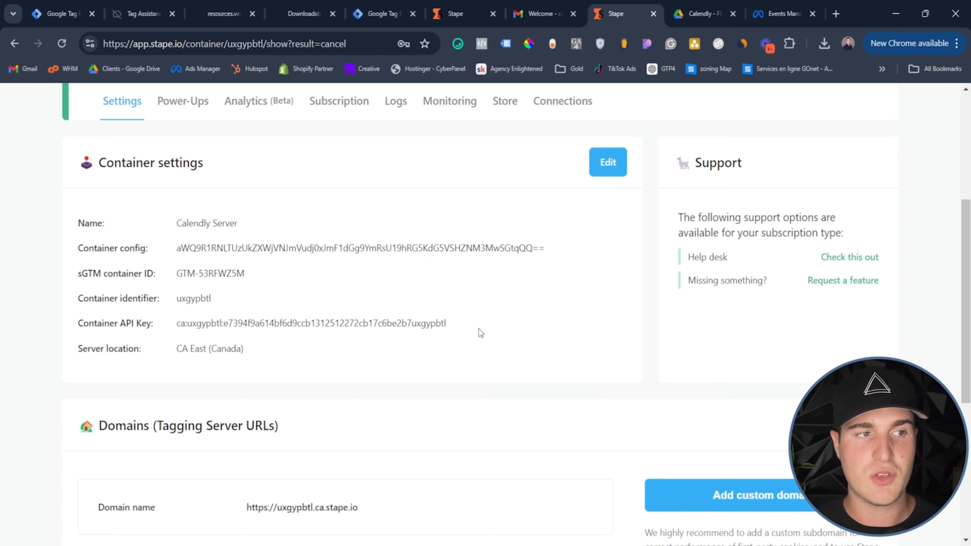
scroll(482, 329, down, 2)
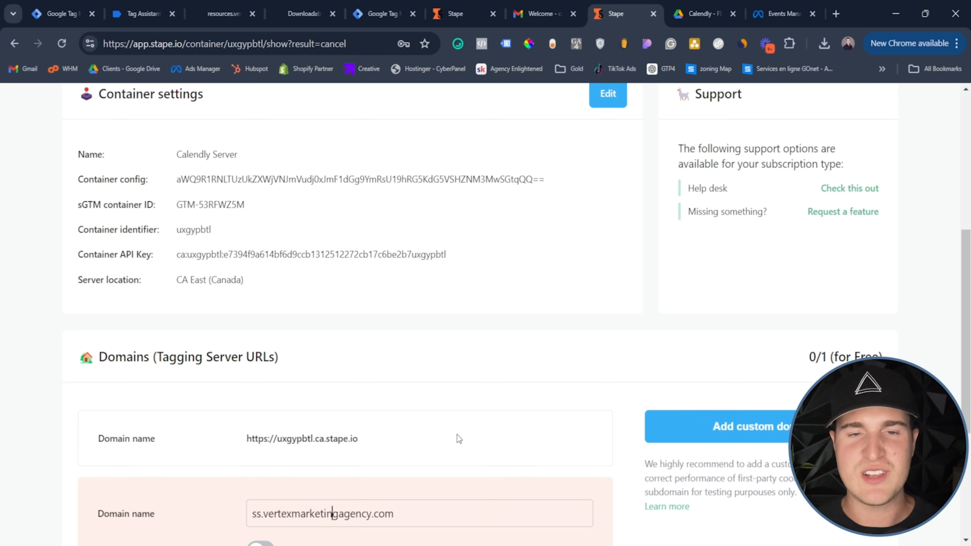
scroll(457, 435, down, 4)
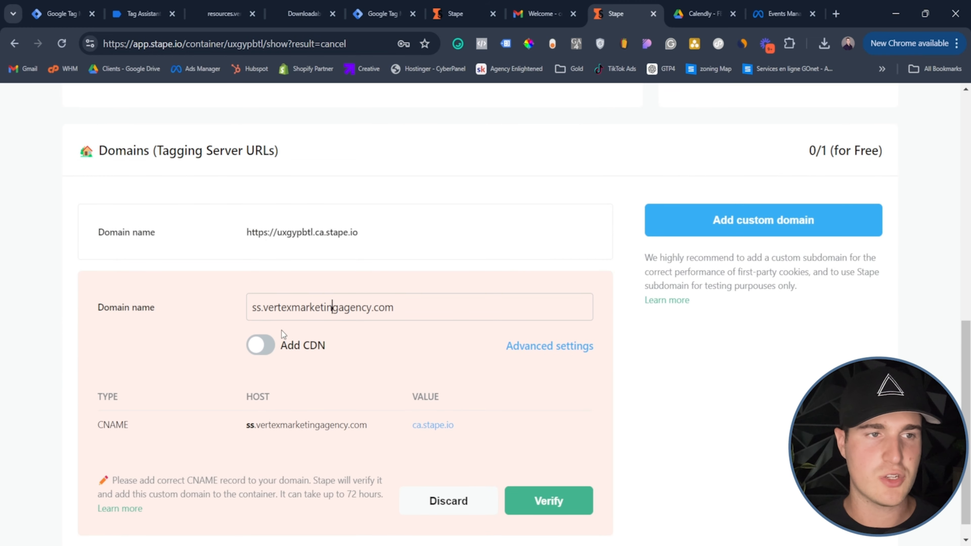
mouse_move(261, 308)
mouse_down()
mouse_move(393, 317)
mouse_move(258, 314)
mouse_move(266, 317)
mouse_up()
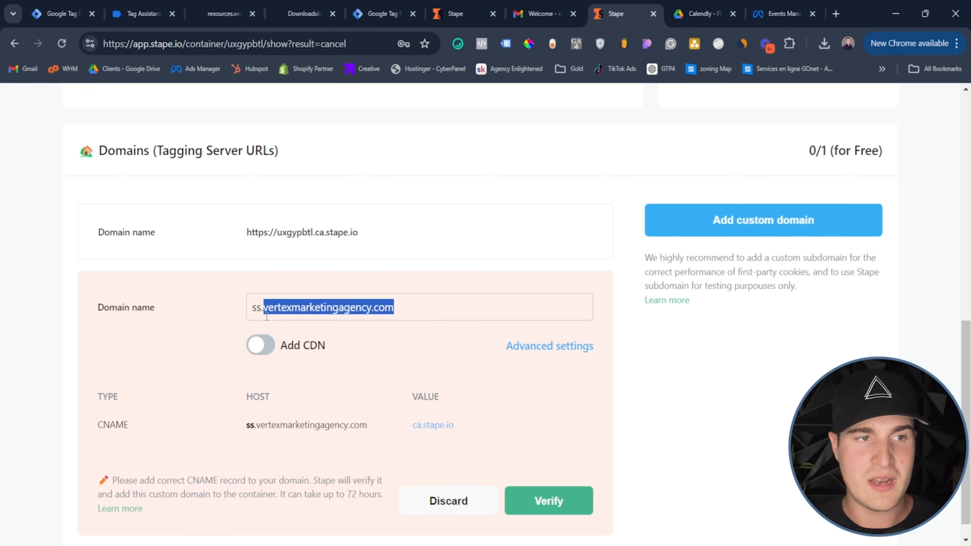
- Enable a CDN for the custom domain using the Stape CDN option
click(259, 351)
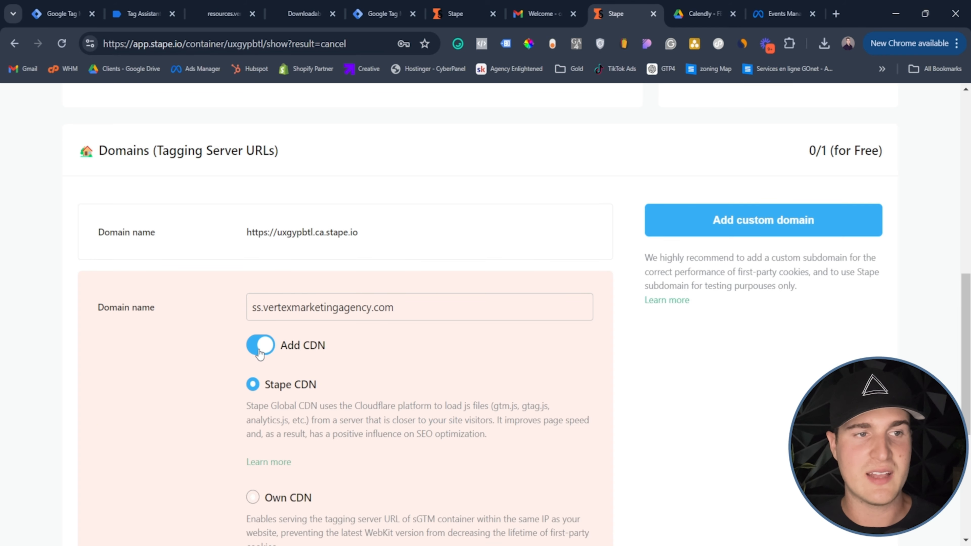
scroll(285, 268, down, 3)
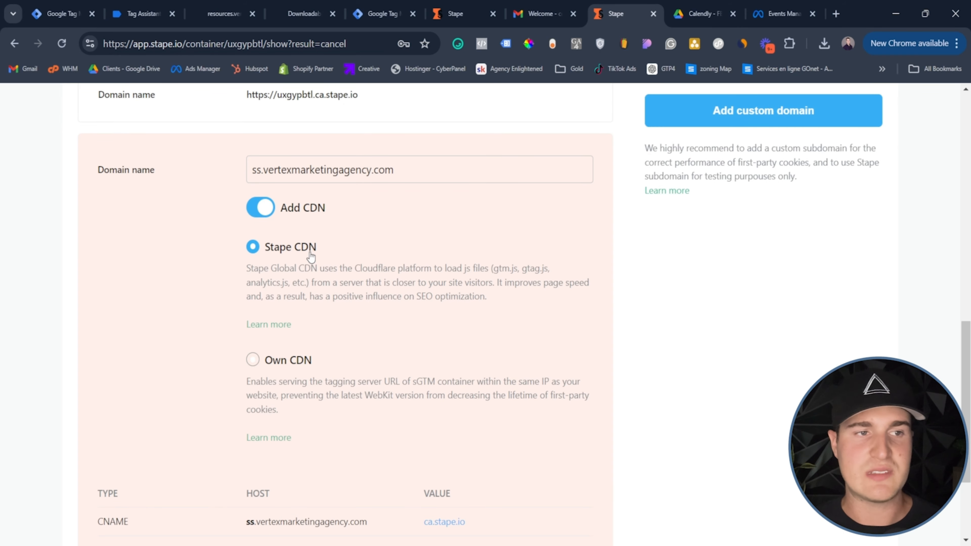
scroll(396, 417, down, 3)
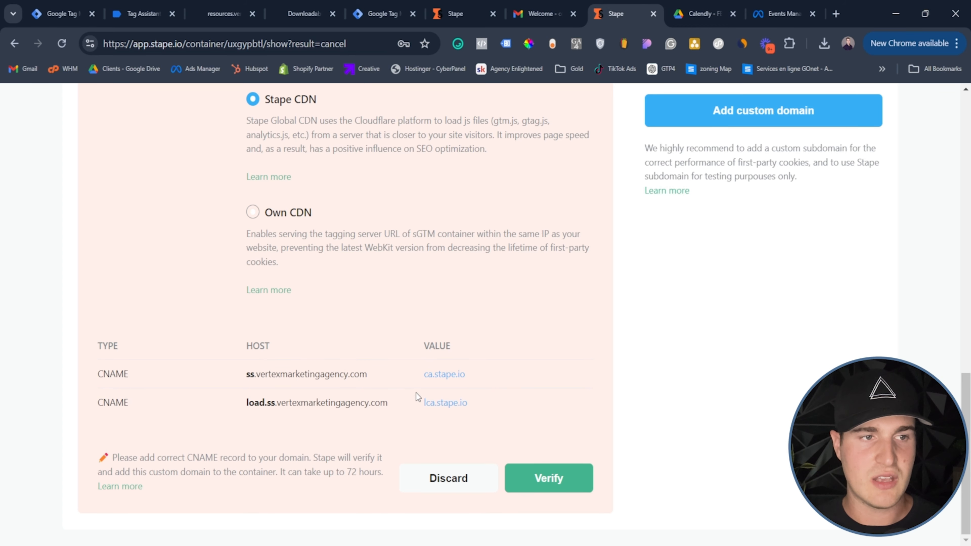
- Examine the type, host and value of the CNAME records for the ss and load.ss hosts, copying the ca.stape.io value
mouse_move(338, 380)
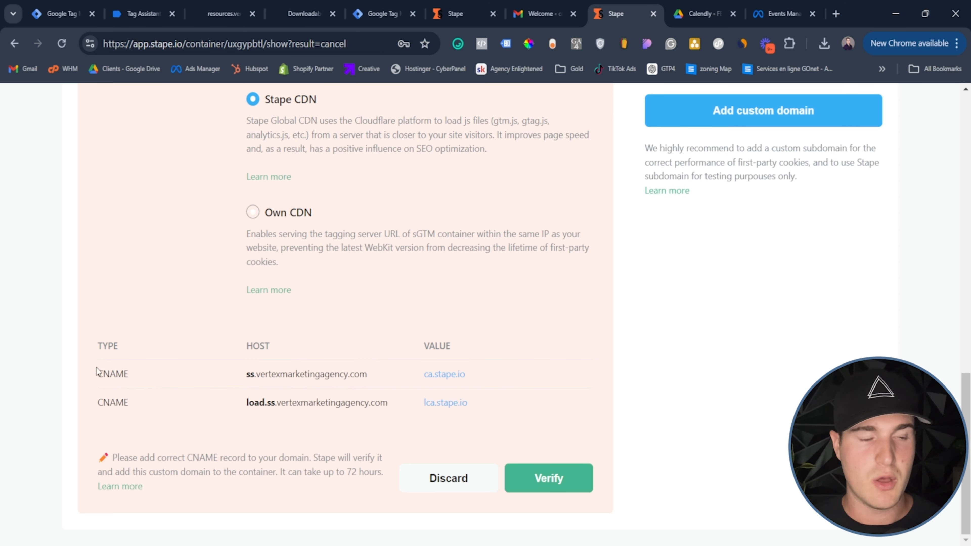
drag(97, 370, 132, 376)
click(132, 376)
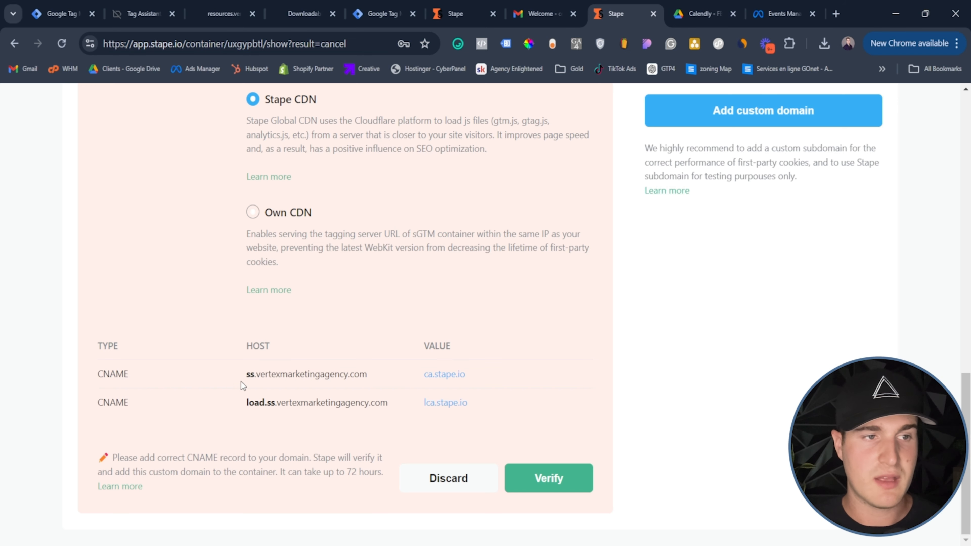
drag(244, 382, 250, 384)
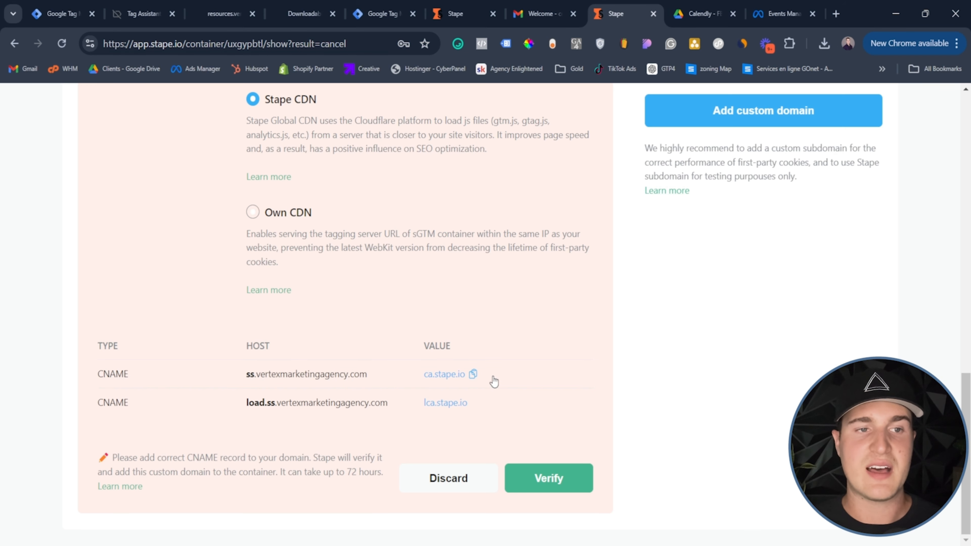
click(472, 374)
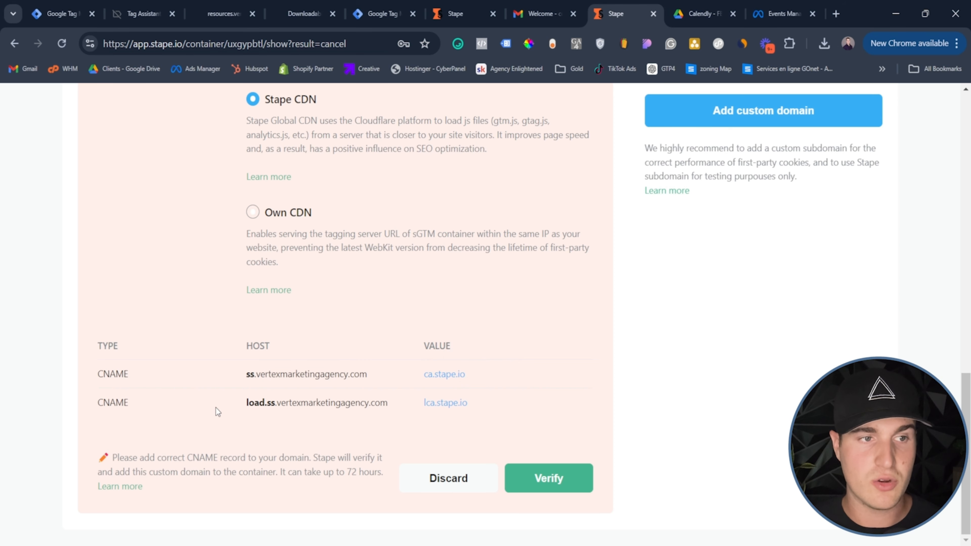
drag(245, 404, 275, 410)
click(306, 424)
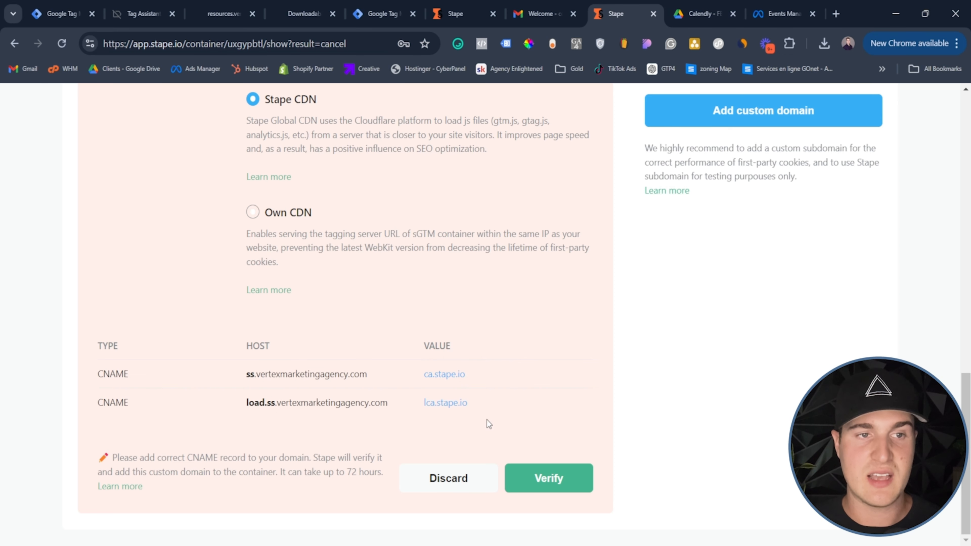
drag(473, 411, 400, 404)
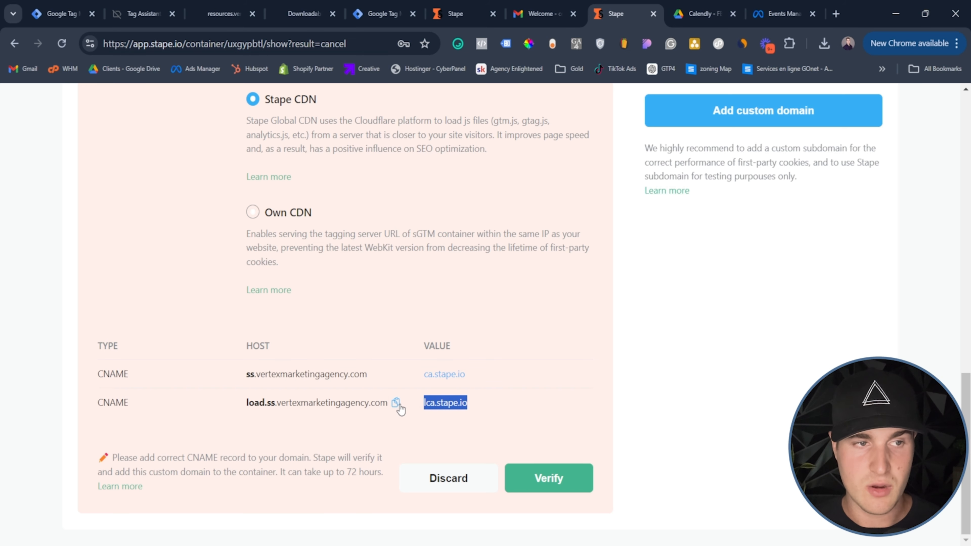
click(413, 413)
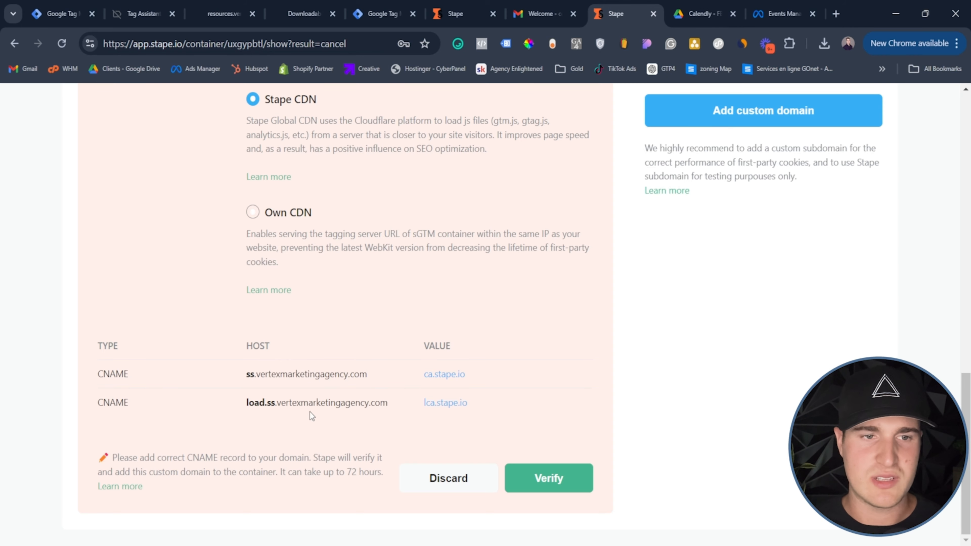
- Compare the default Stape domain name of the tagging server with the pending custom domain entry
scroll(310, 412, up, 10)
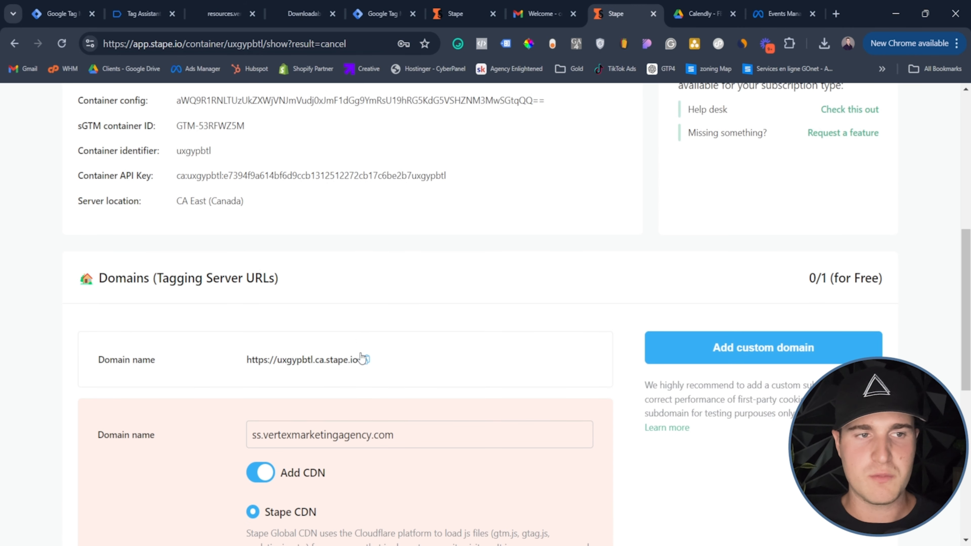
drag(418, 362, 230, 356)
click(230, 356)
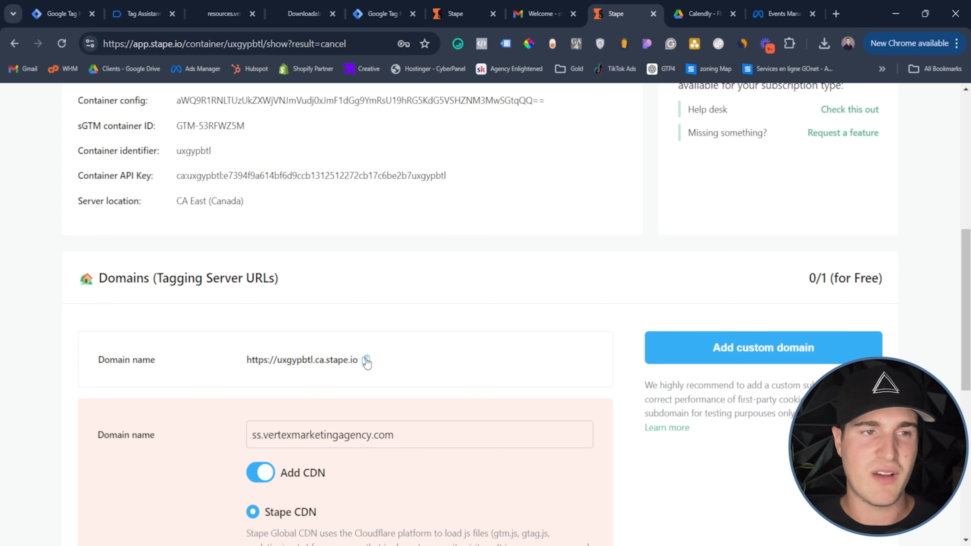
scroll(366, 361, down, 7)
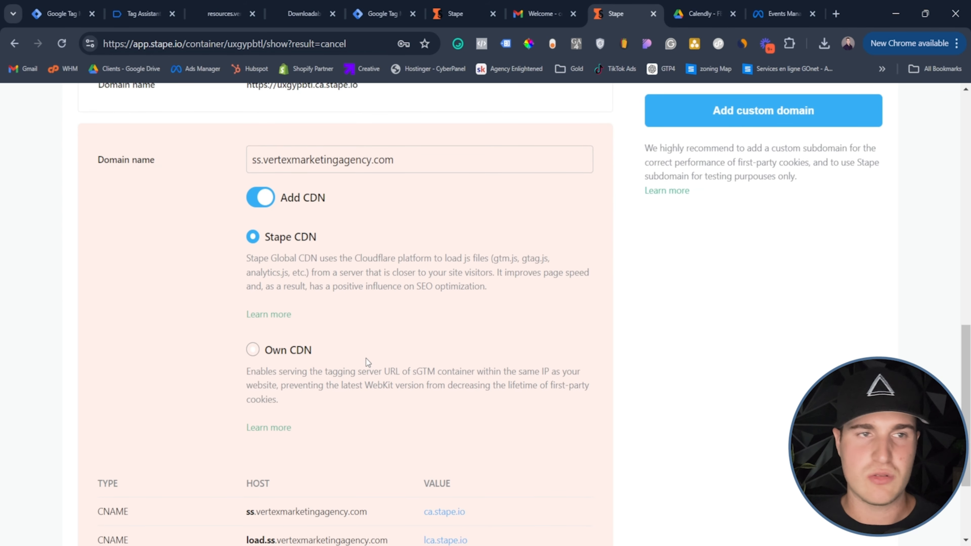
scroll(366, 361, down, 2)
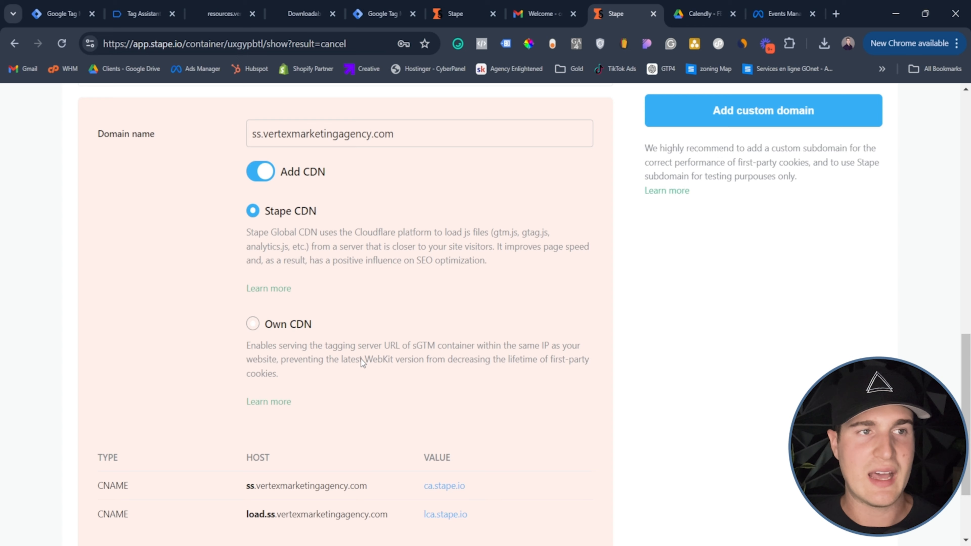
scroll(363, 363, up, 5)
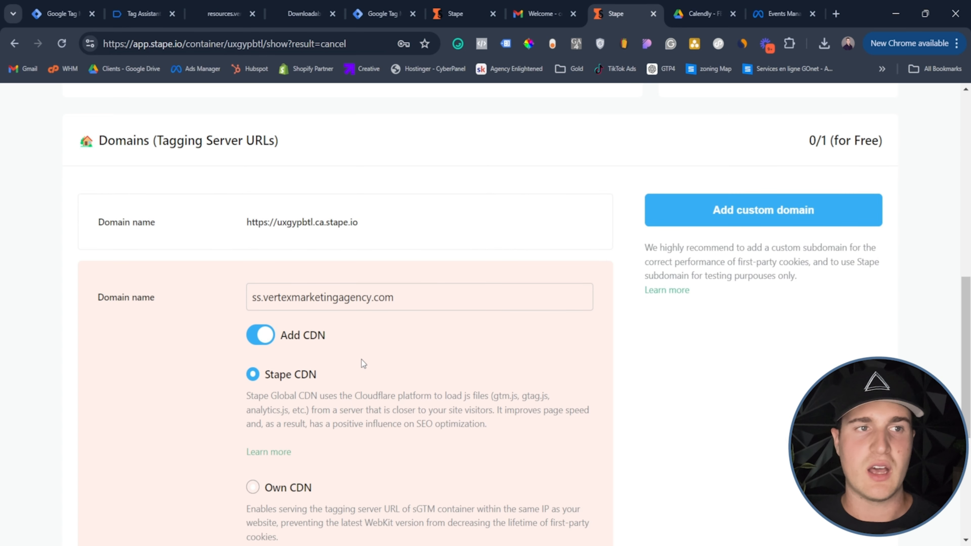
click(365, 223)
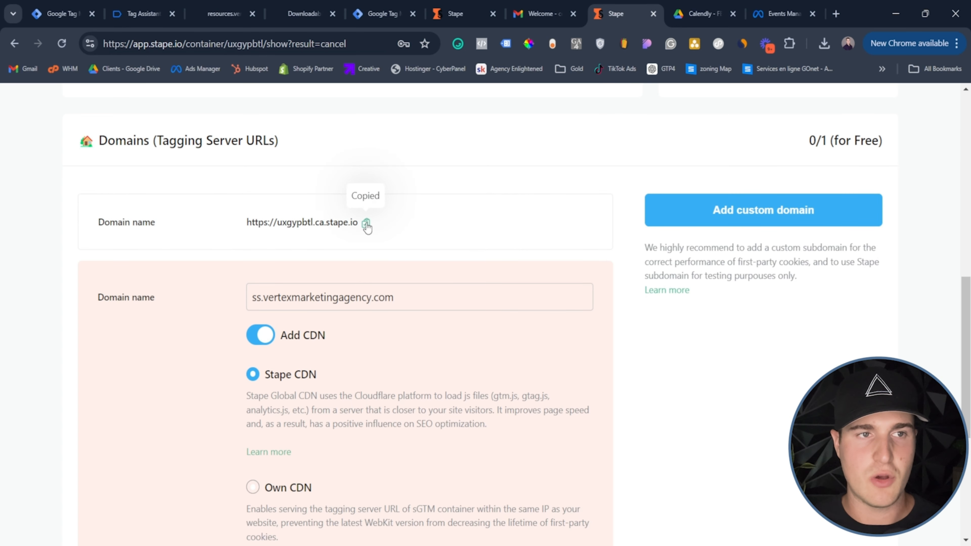
click(365, 223)
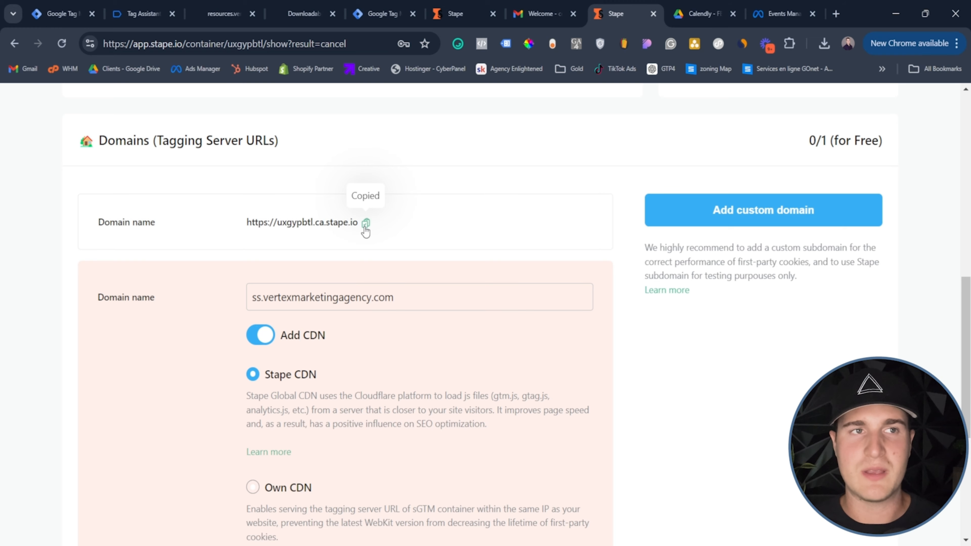
scroll(368, 228, up, 2)
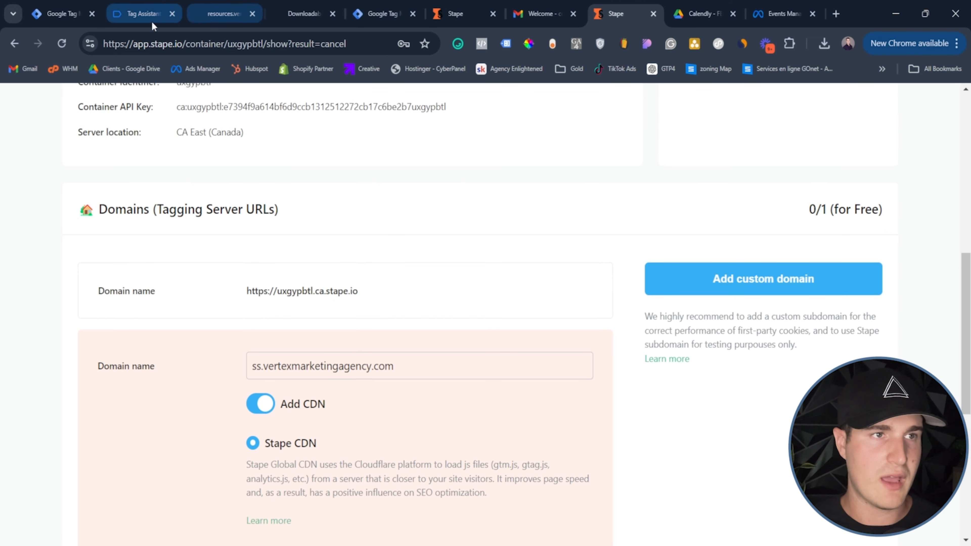
scroll(369, 323, down, 2)
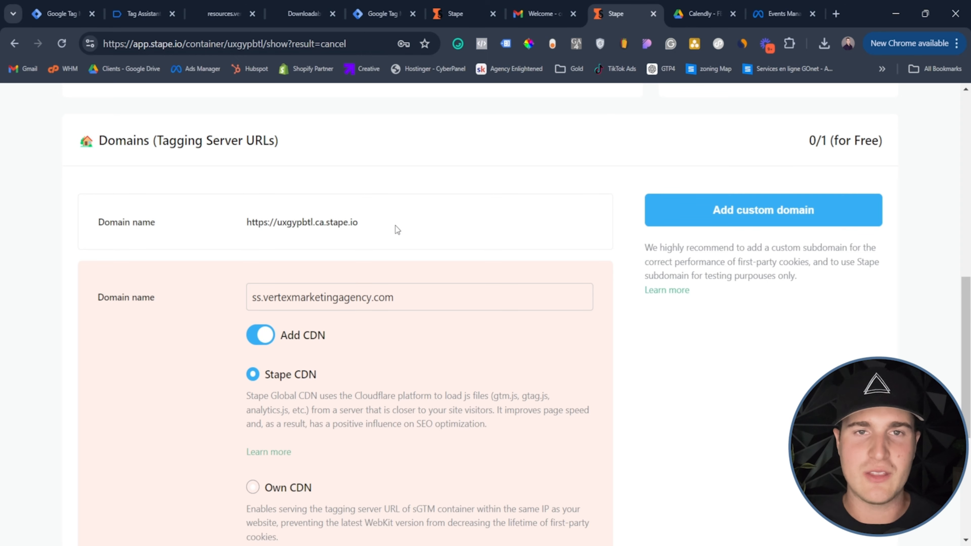
click(62, 14)
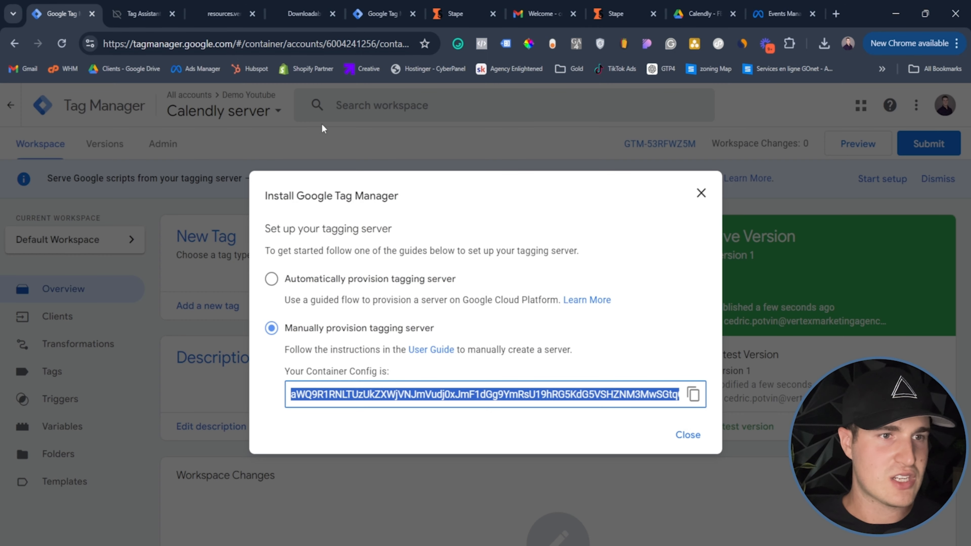
click(693, 201)
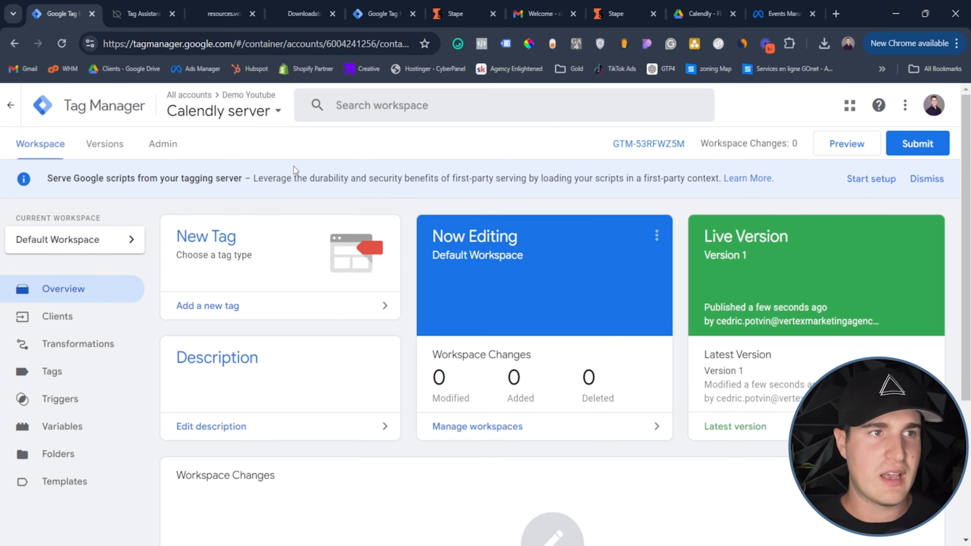
click(164, 148)
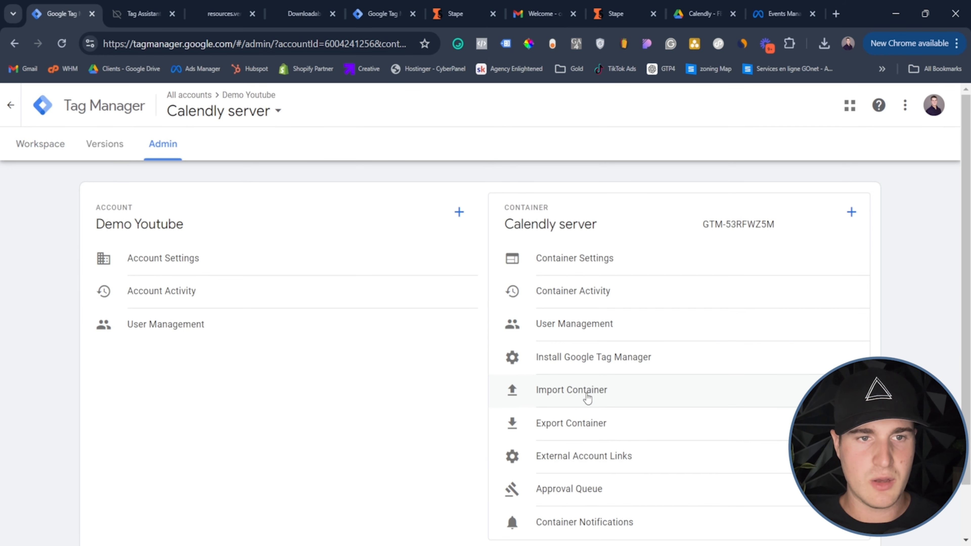
click(581, 264)
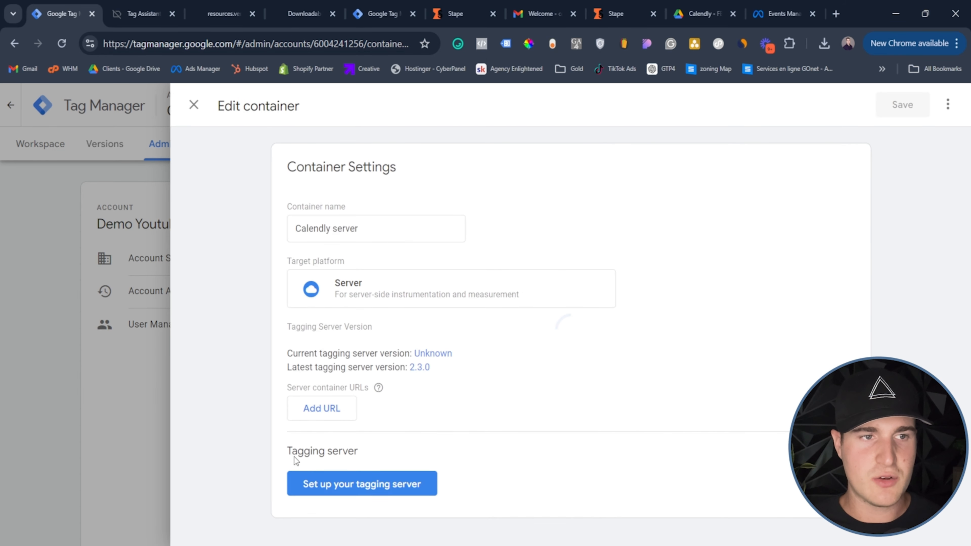
click(322, 413)
click(359, 412)
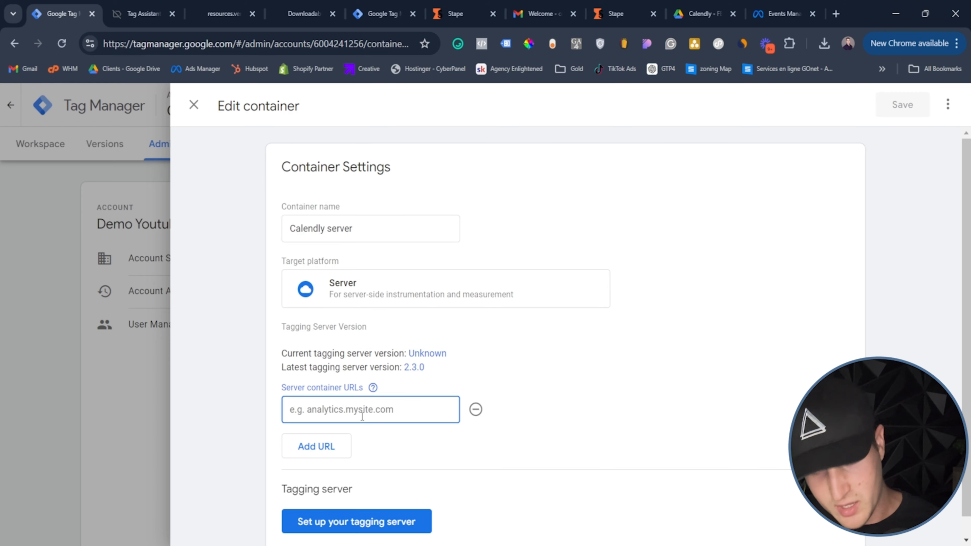
key(ctrl+v)
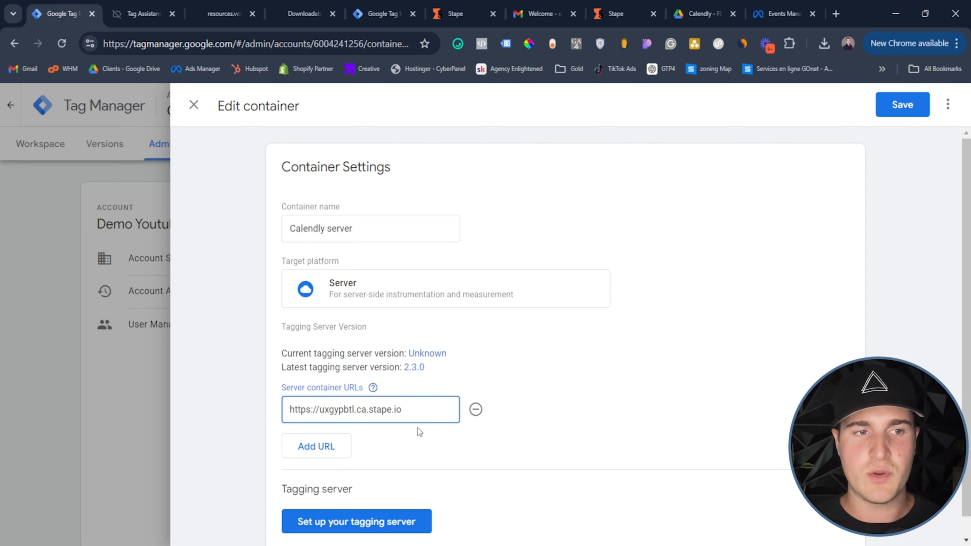
drag(310, 408, 383, 407)
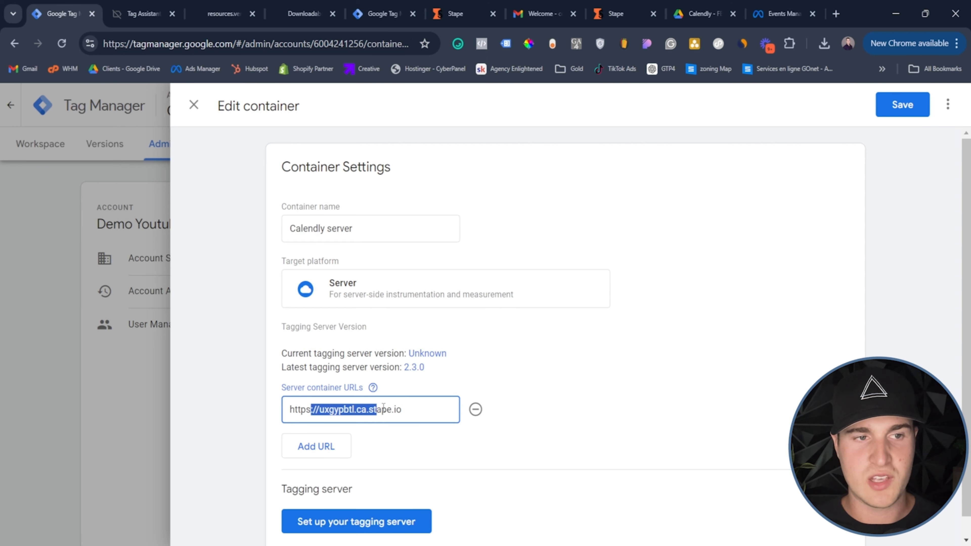
click(419, 401)
scroll(518, 404, down, 1)
scroll(745, 281, up, 1)
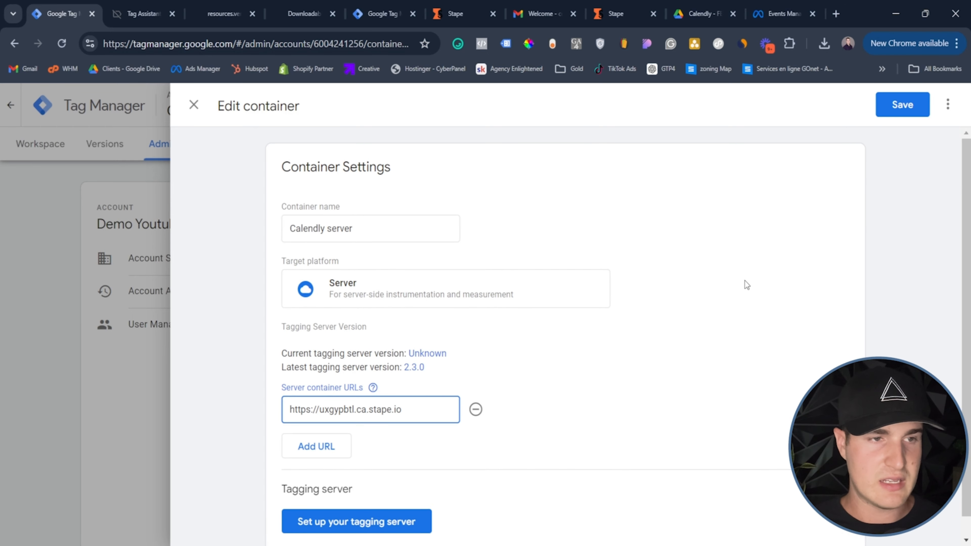
click(891, 109)
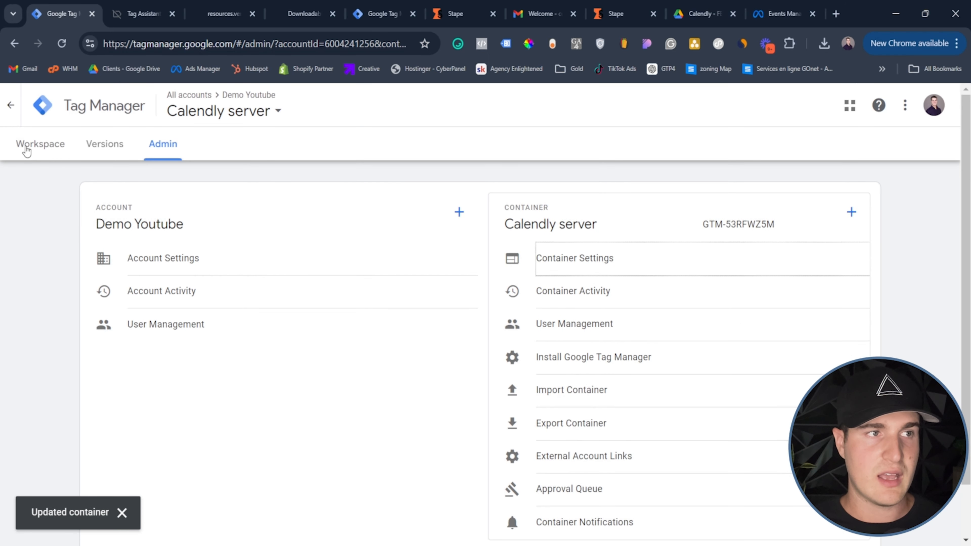
- Preview the Calendly server workspace and examine the tagging server domain in the preview page's address
click(26, 147)
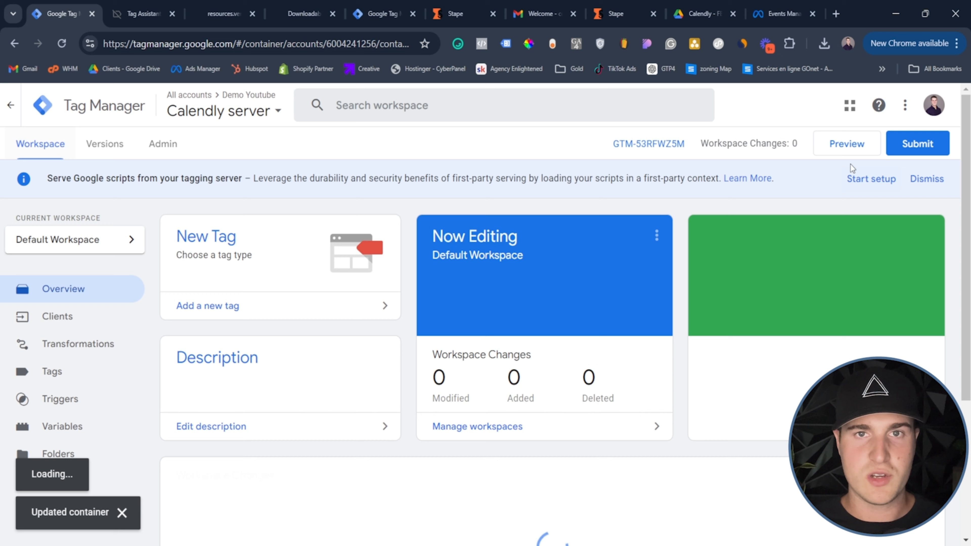
click(858, 146)
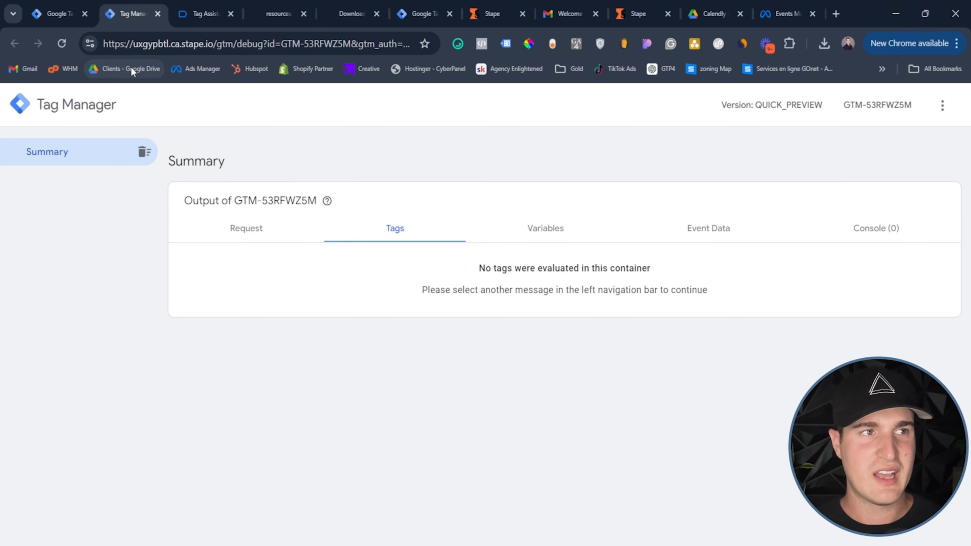
mouse_move(123, 44)
mouse_down()
mouse_move(215, 46)
mouse_move(105, 46)
mouse_up()
key(ctrl+c)
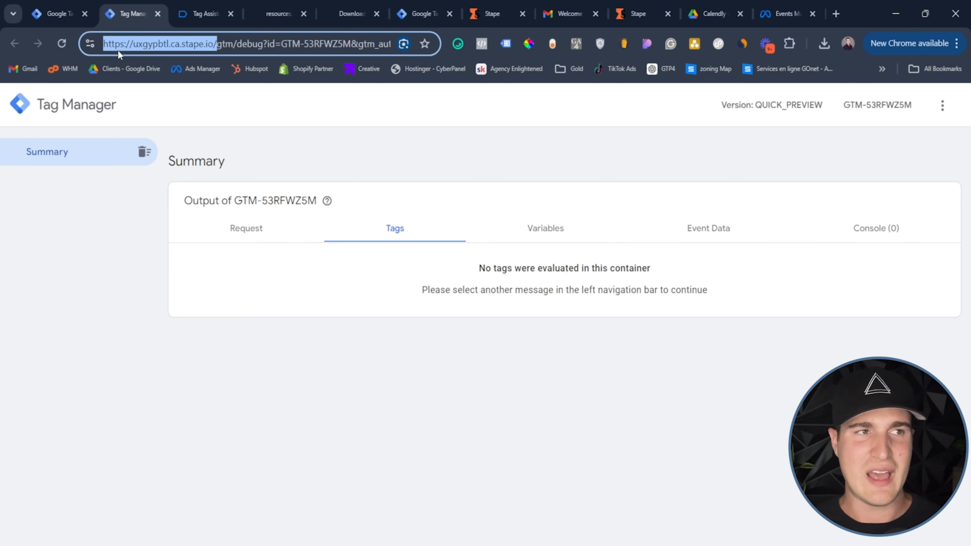
click(124, 44)
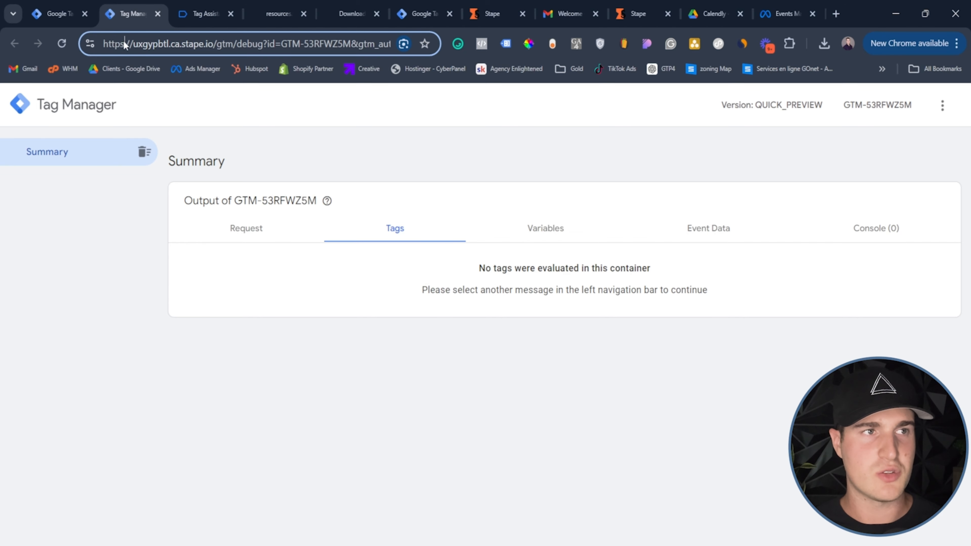
drag(114, 45, 185, 45)
click(209, 44)
click(57, 15)
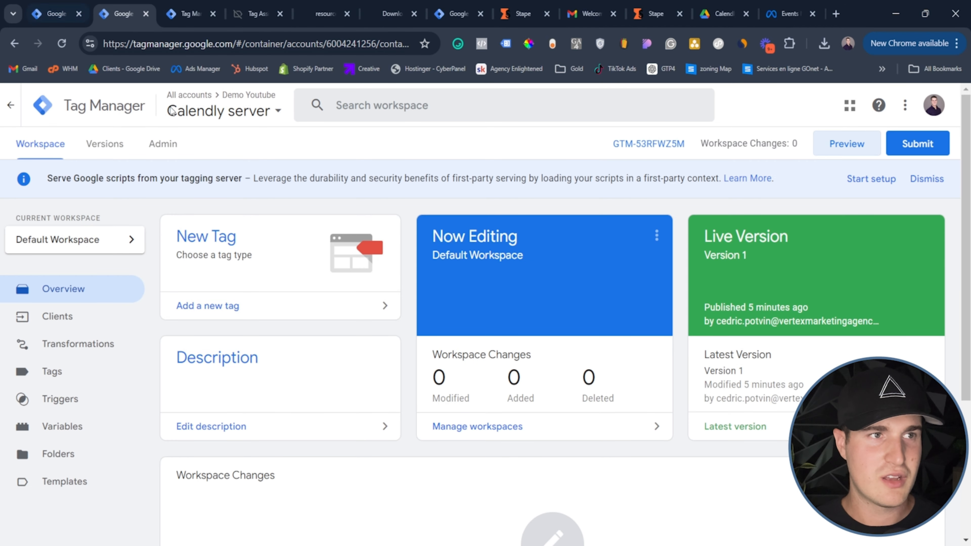
click(58, 14)
click(203, 115)
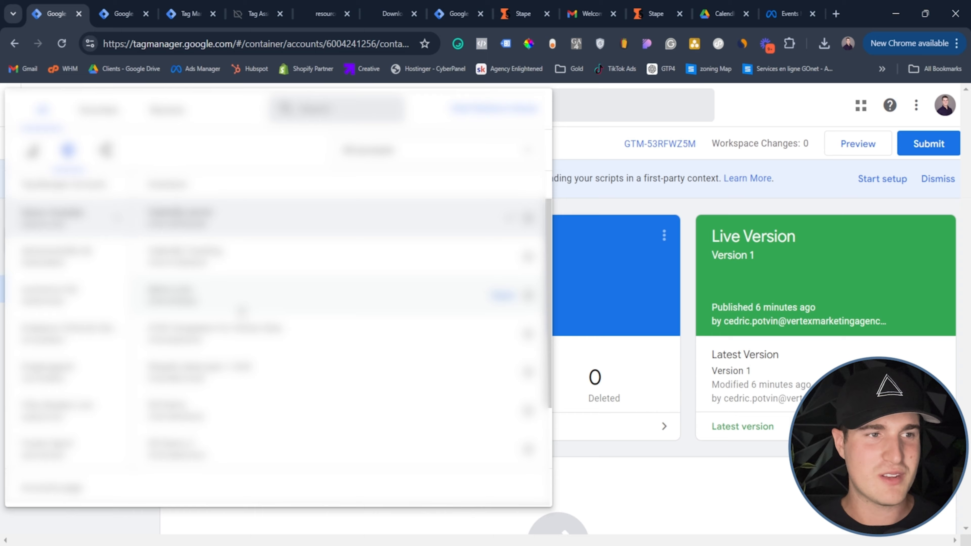
click(232, 257)
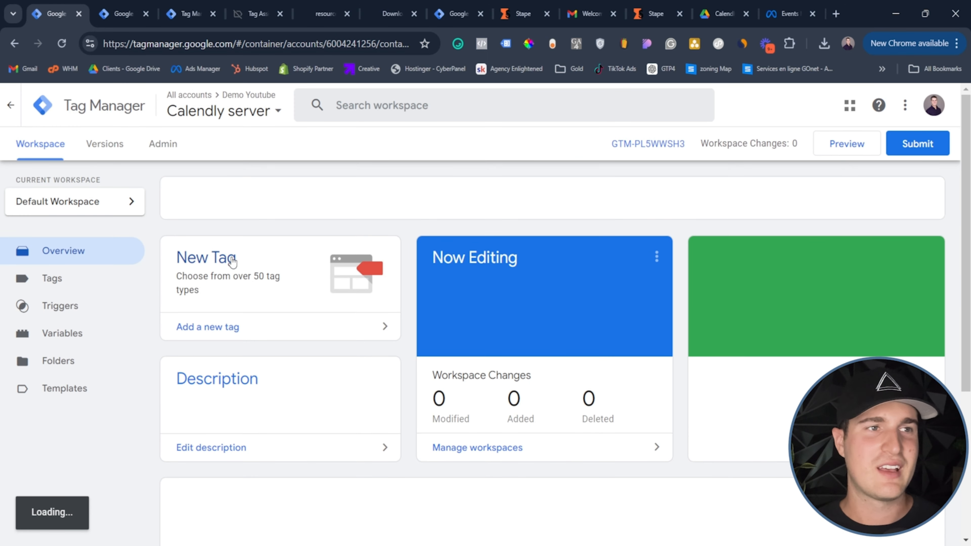
click(72, 339)
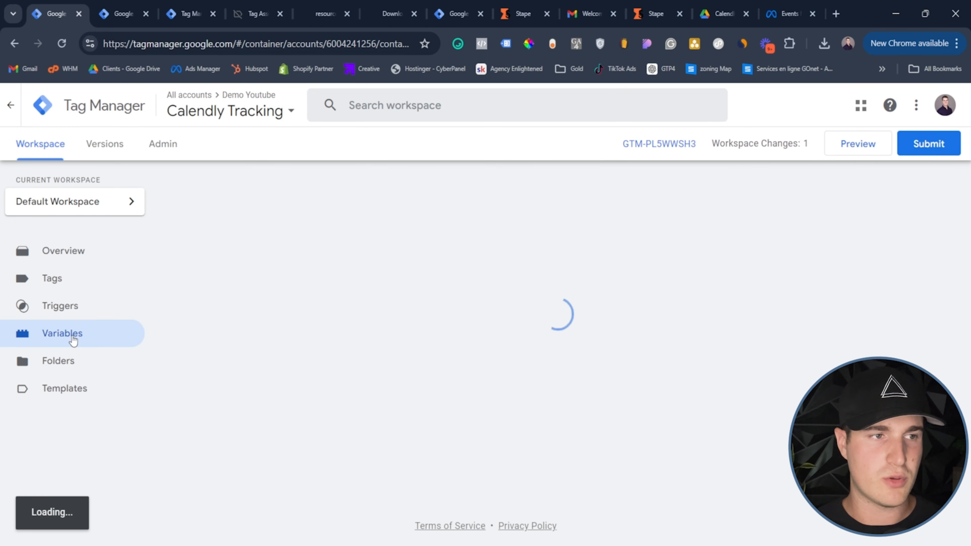
scroll(345, 378, down, 5)
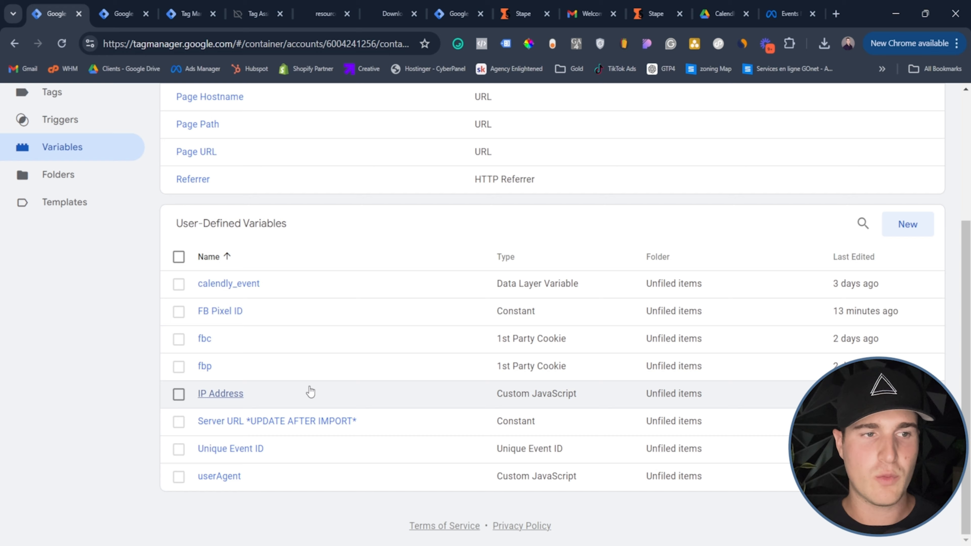
click(290, 422)
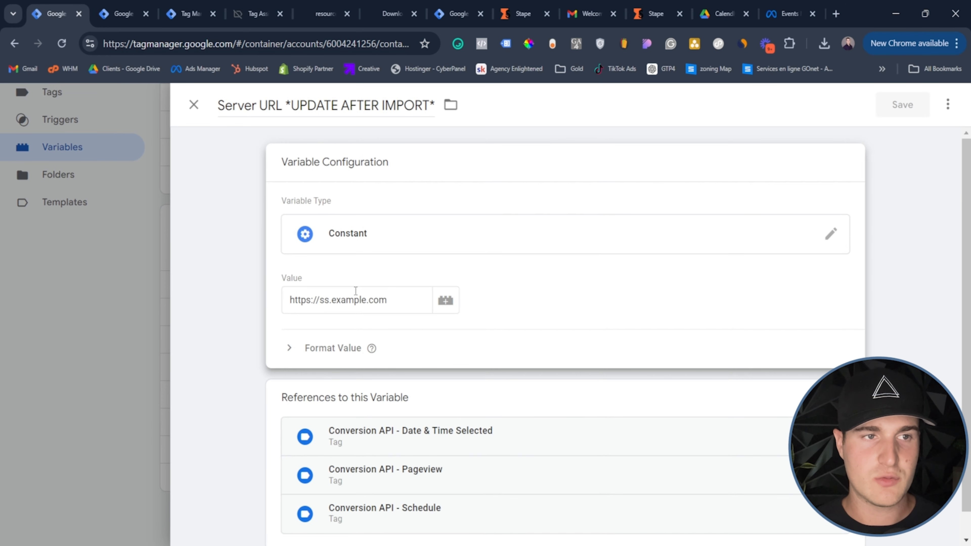
drag(400, 302, 277, 304)
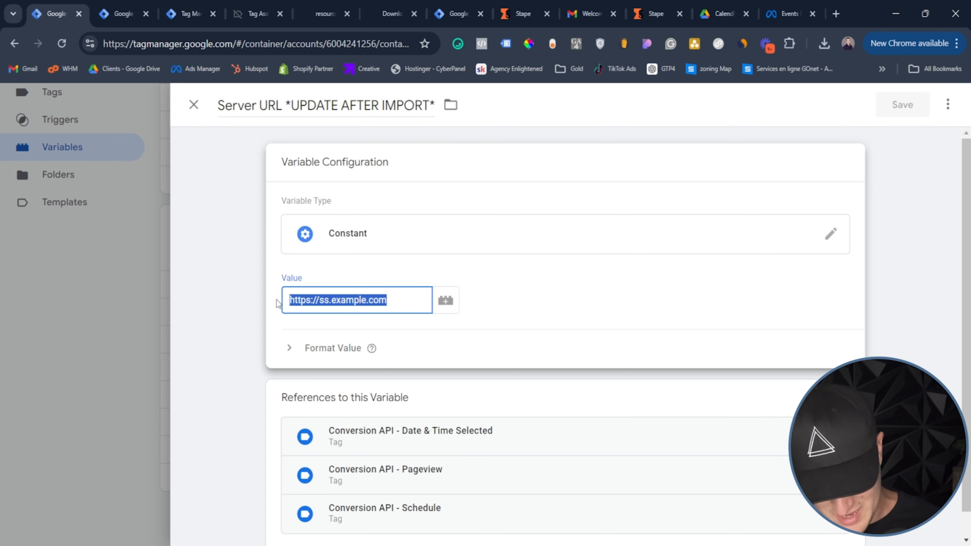
key(BackSpace)
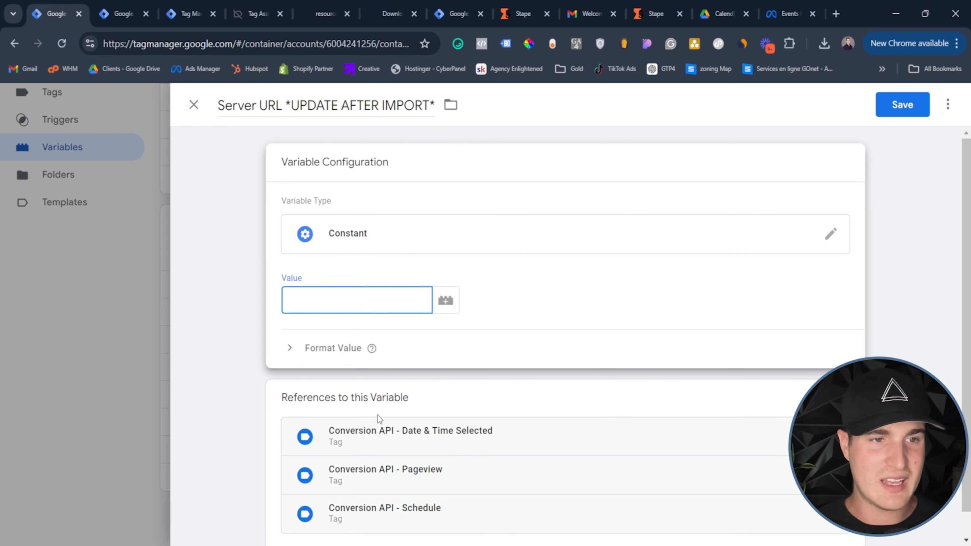
key(ctrl+v)
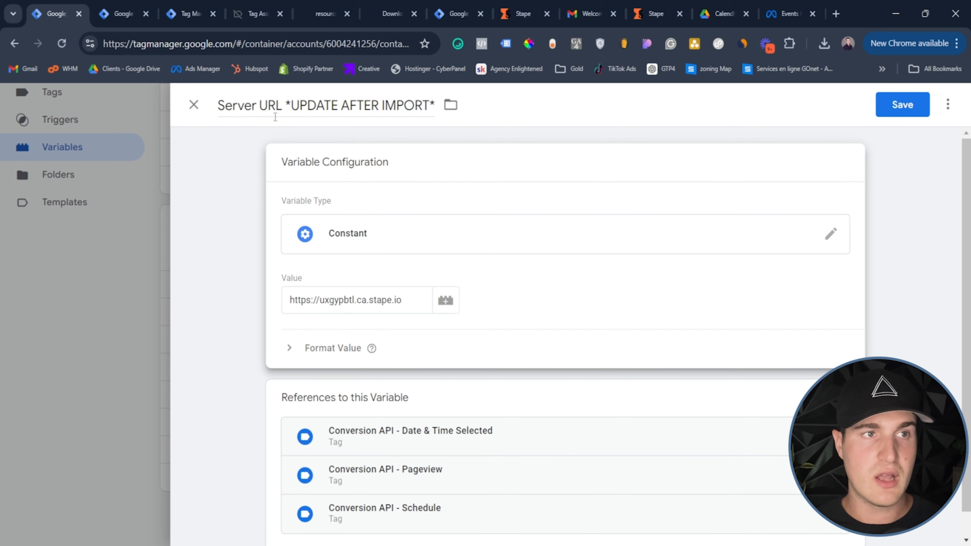
- Rename the constant variable as Server URL and save it
drag(281, 110, 386, 119)
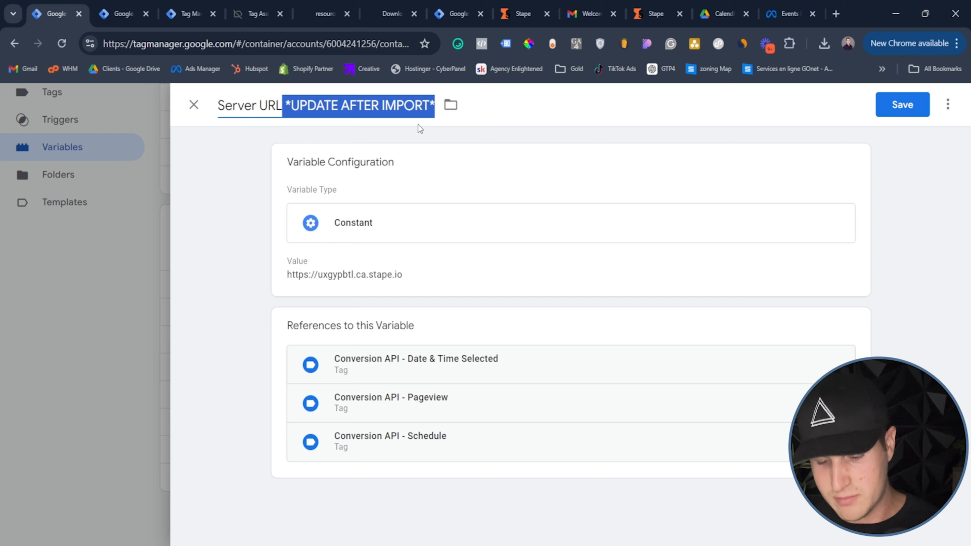
key(BackSpace)
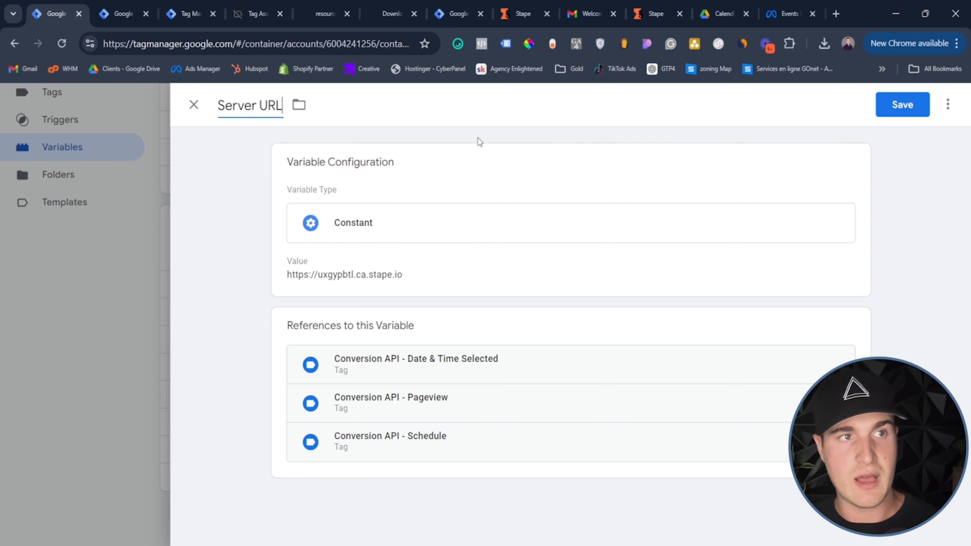
click(890, 105)
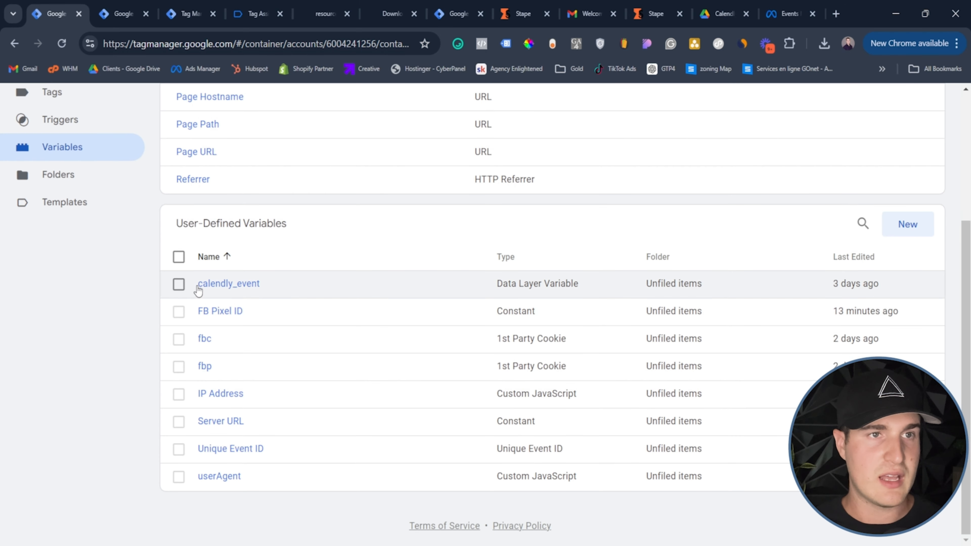
- In the Calendly server container, start a container import and choose the file Calendly Tarcking - Server.json
scroll(200, 284, up, 5)
click(122, 14)
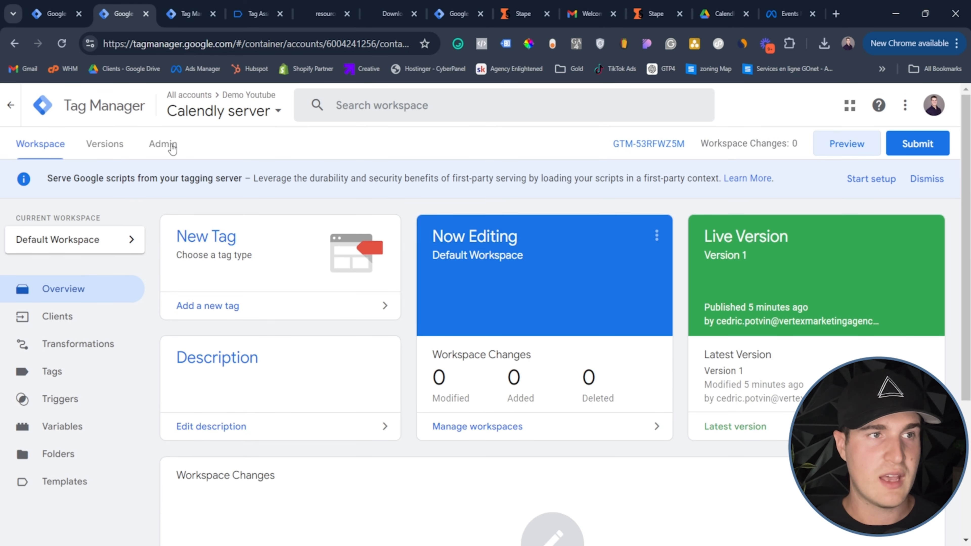
click(162, 144)
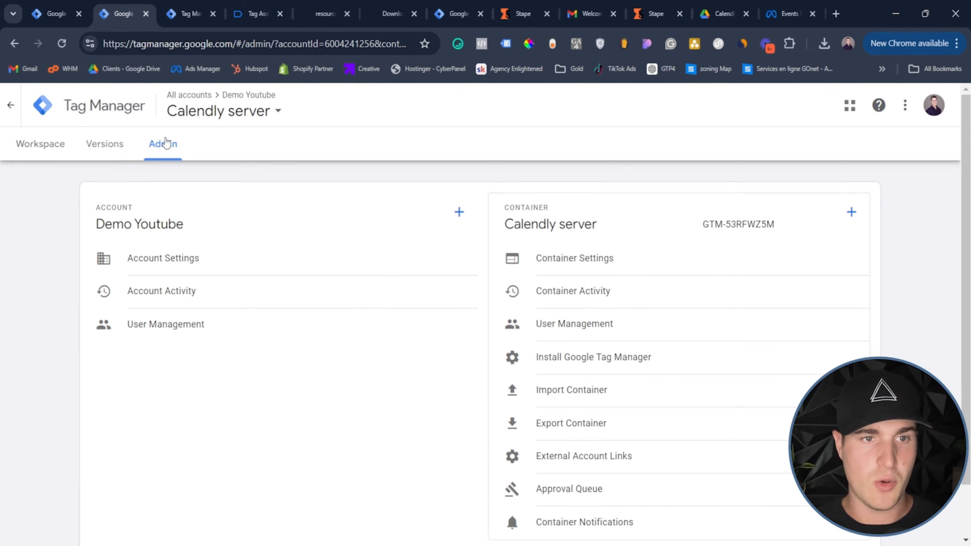
click(617, 398)
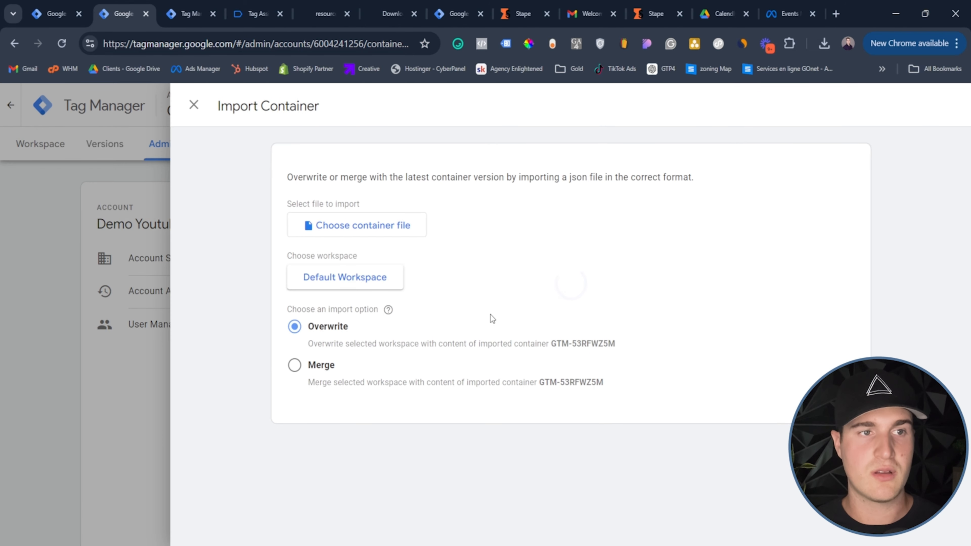
click(375, 232)
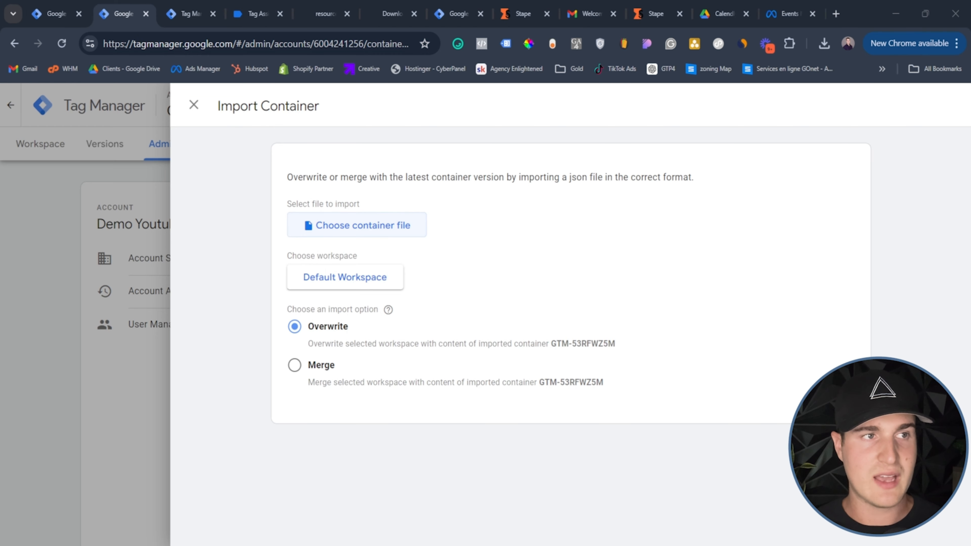
click(865, 313)
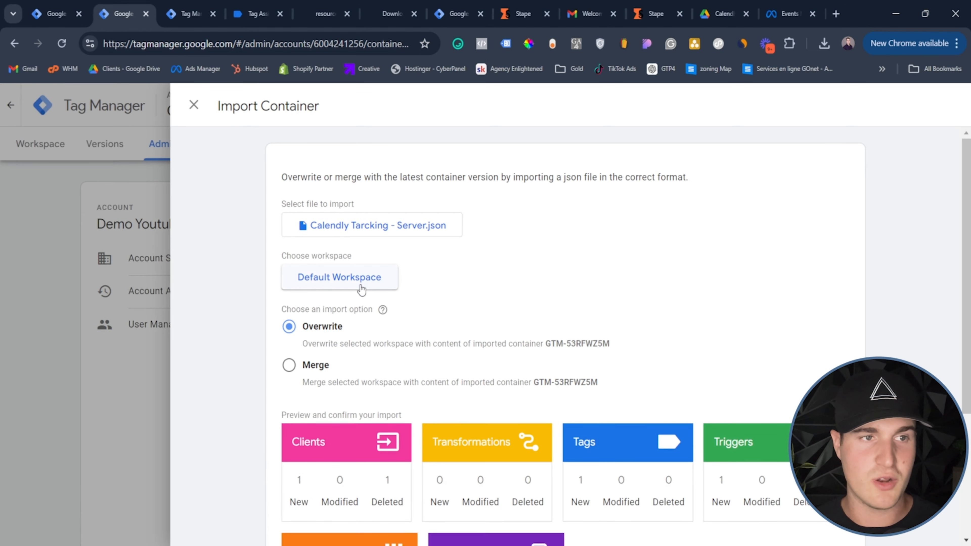
- Target the Default Workspace, merge the imported container by overwriting conflicting items, and confirm the import
click(364, 287)
click(427, 171)
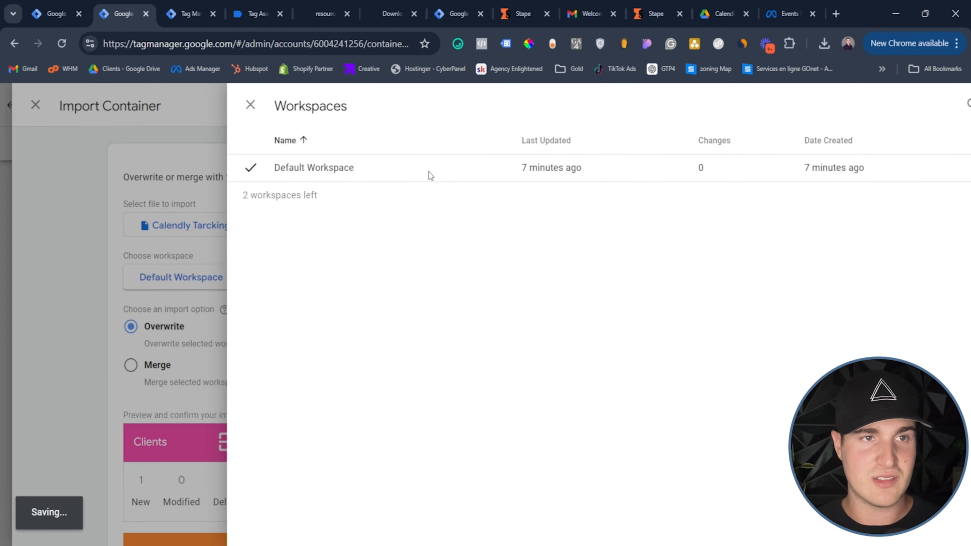
click(290, 366)
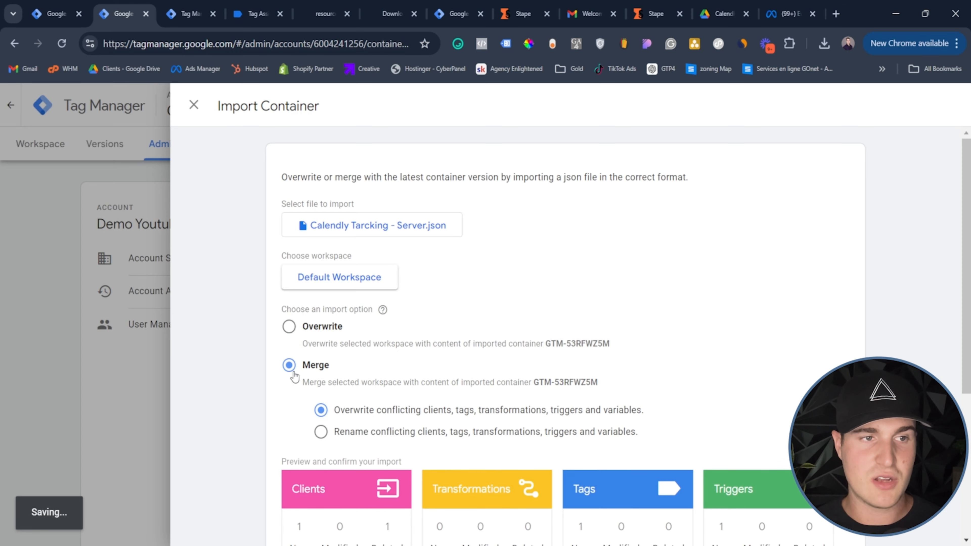
scroll(635, 324, down, 5)
scroll(635, 319, down, 1)
click(315, 490)
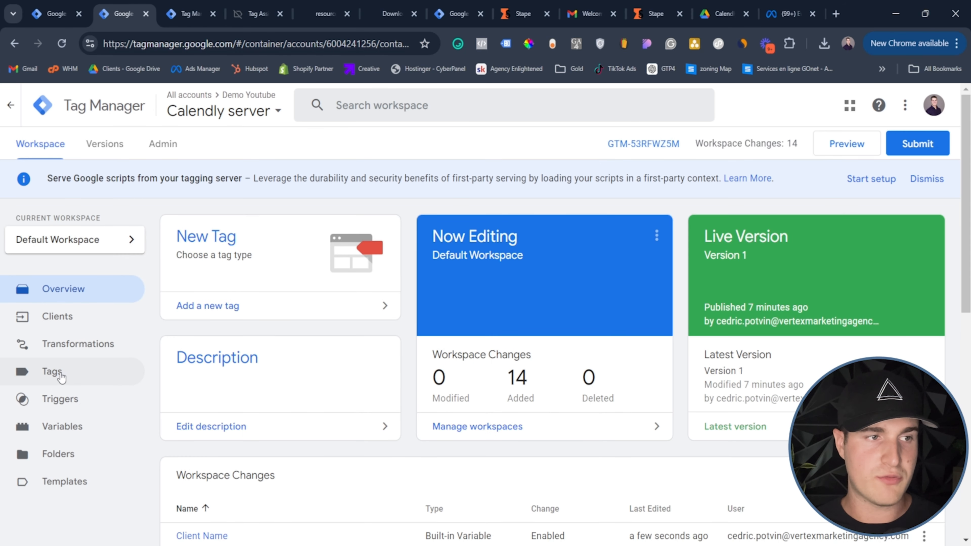
- Delete the GA4 client from the Calendly server container's clients
click(52, 372)
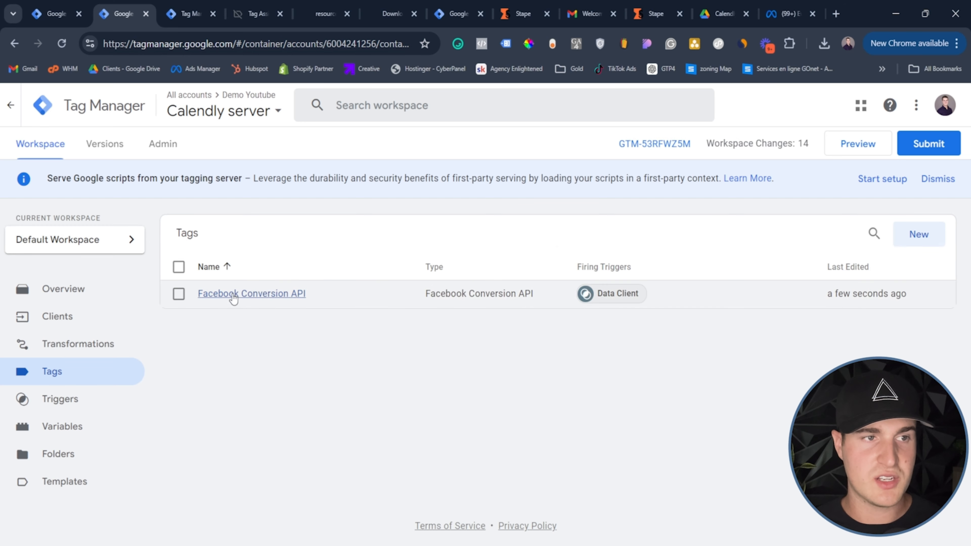
click(57, 323)
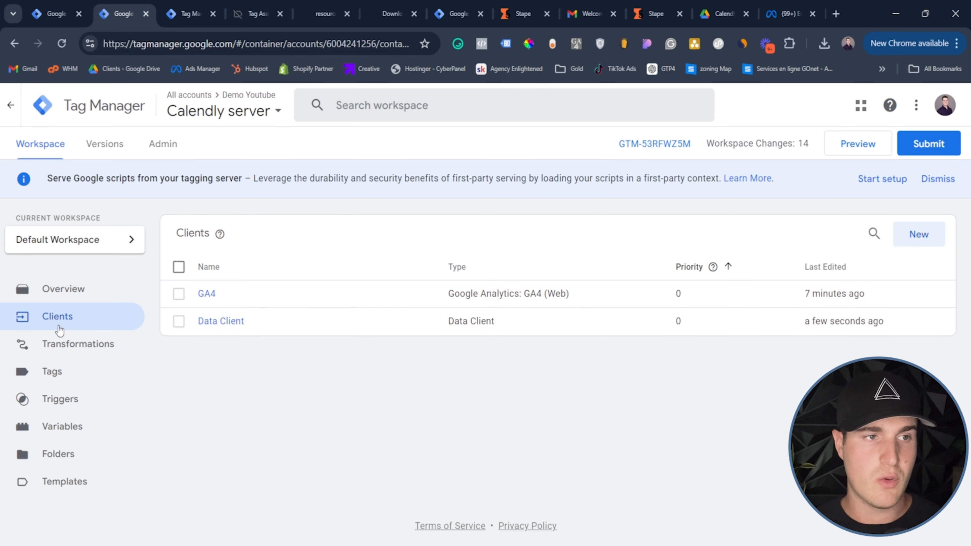
click(178, 293)
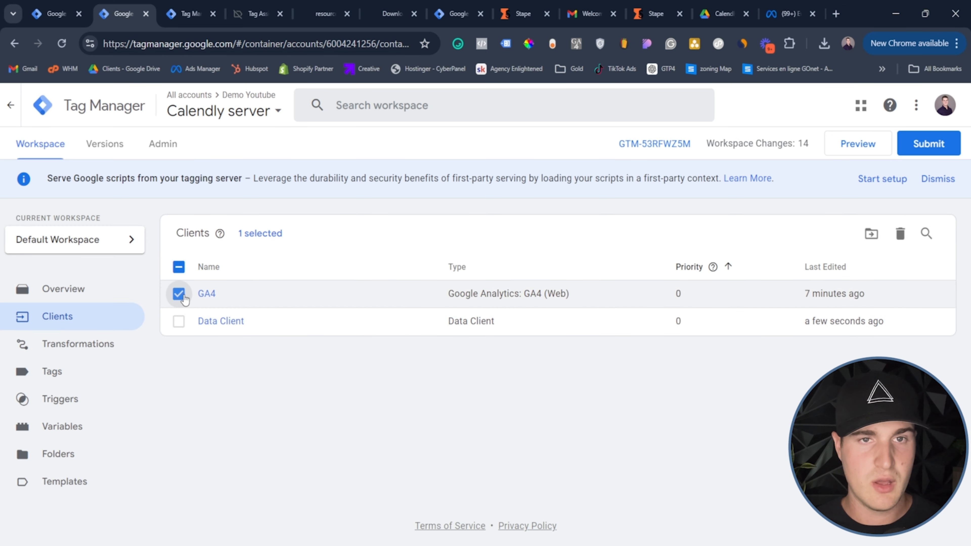
click(900, 233)
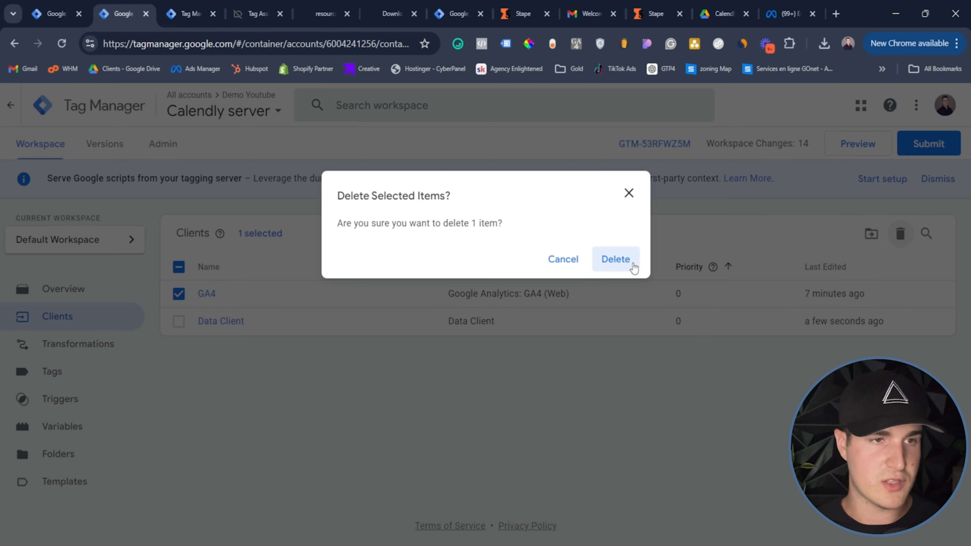
click(617, 259)
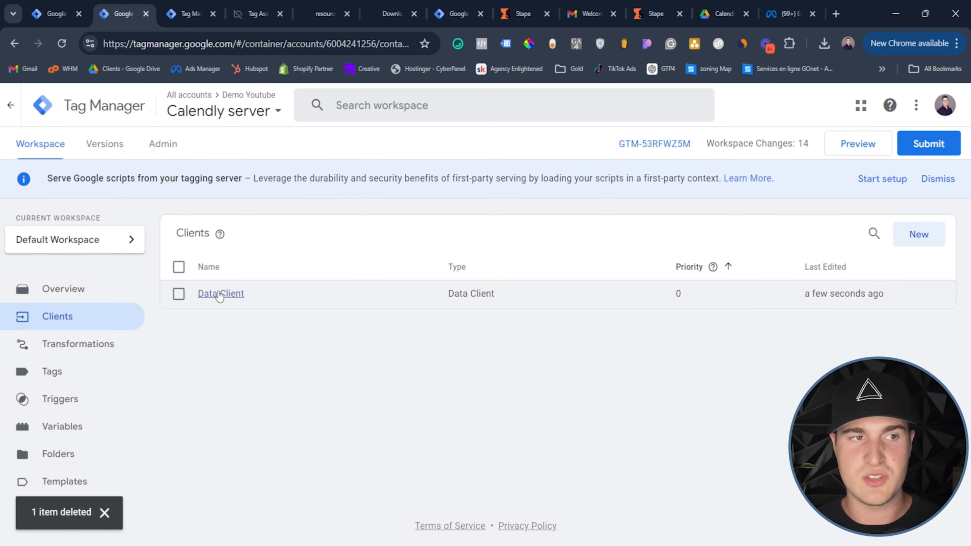
click(38, 381)
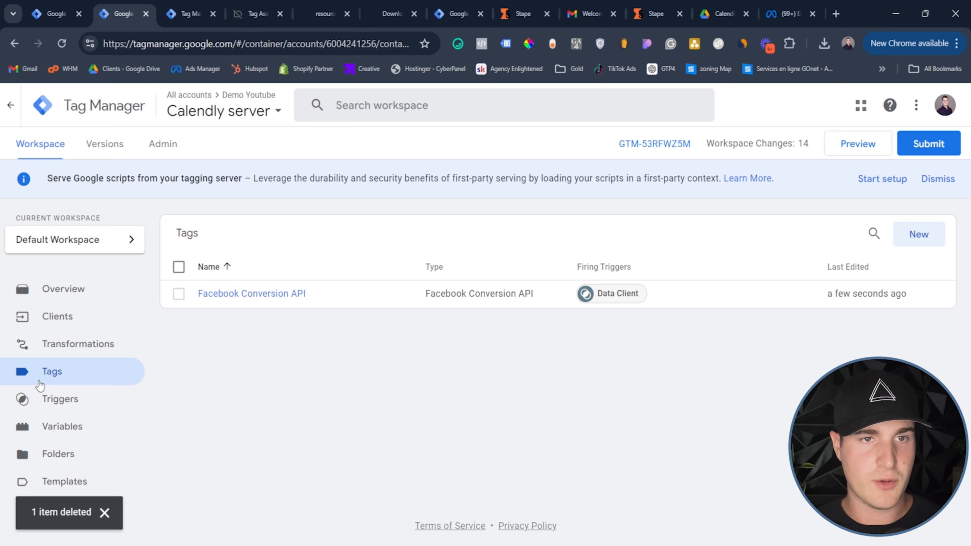
click(76, 427)
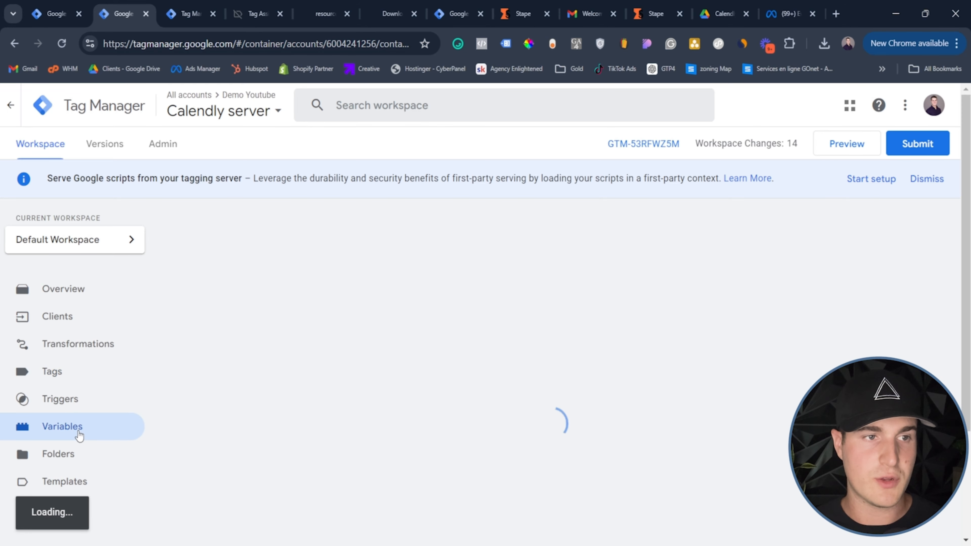
scroll(418, 309, down, 2)
scroll(419, 304, down, 2)
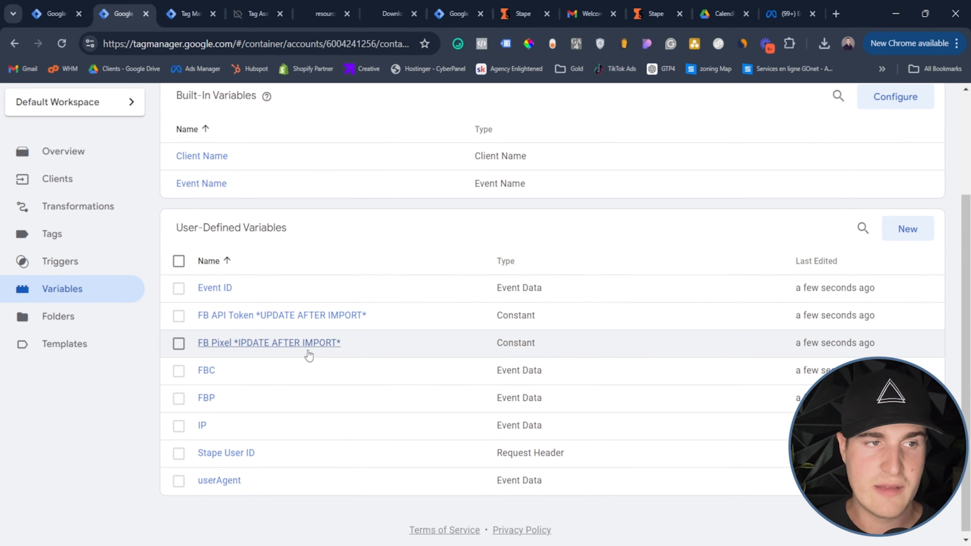
click(305, 343)
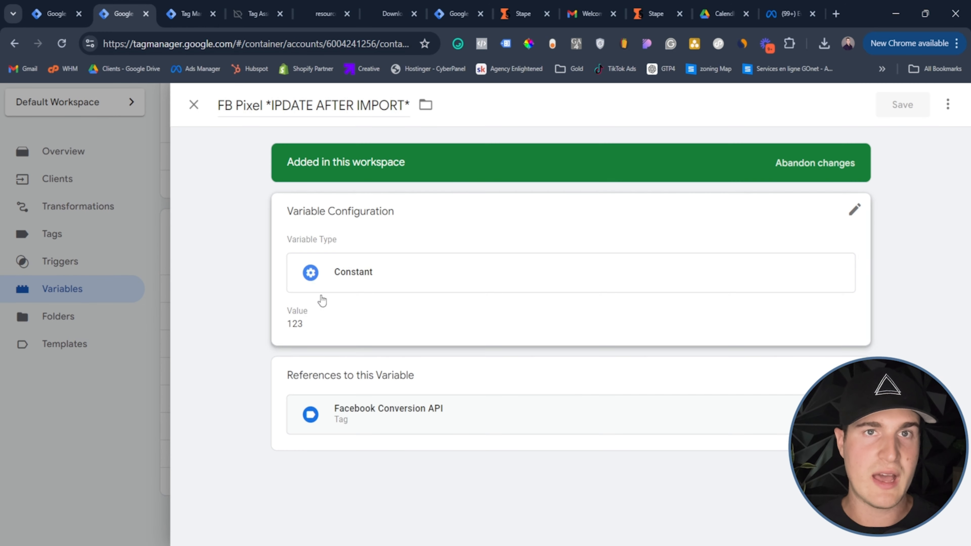
click(775, 14)
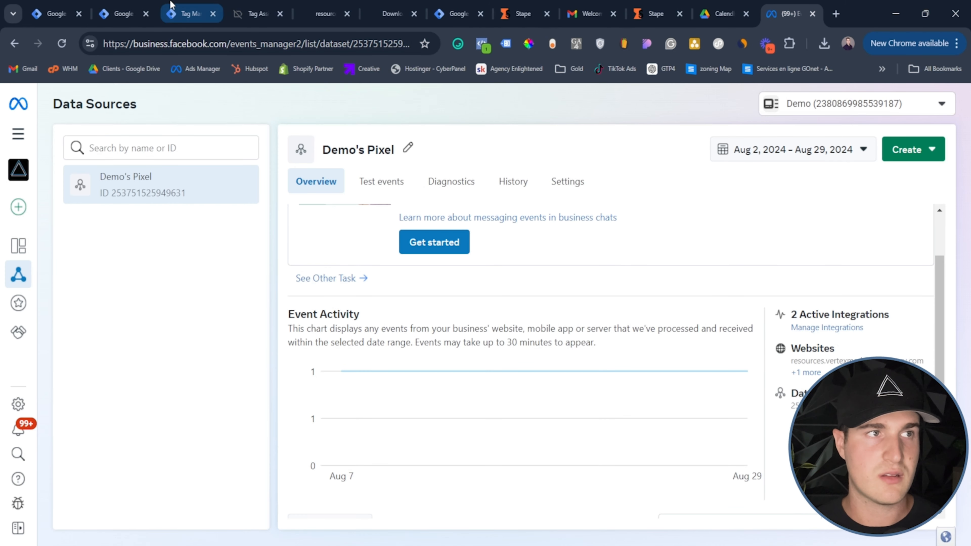
click(119, 14)
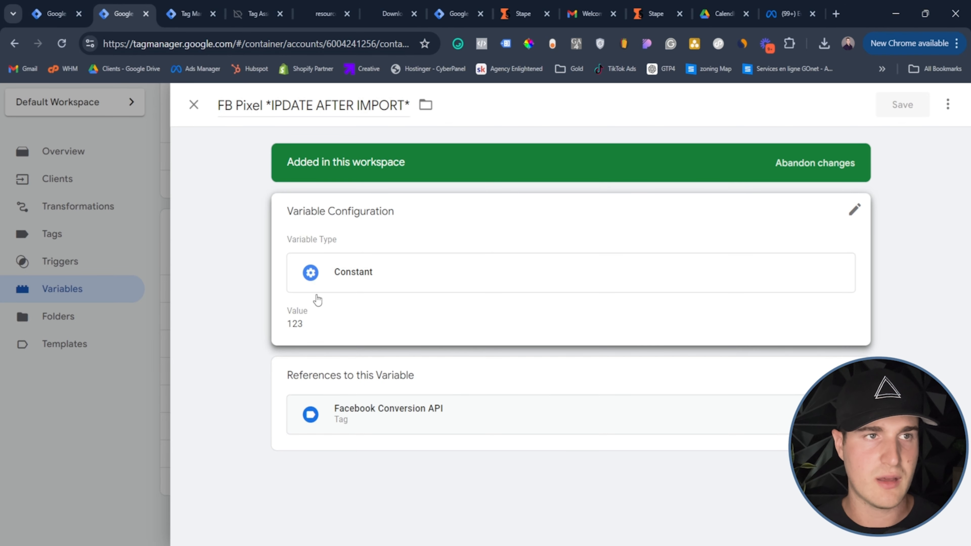
click(323, 317)
double_click(324, 343)
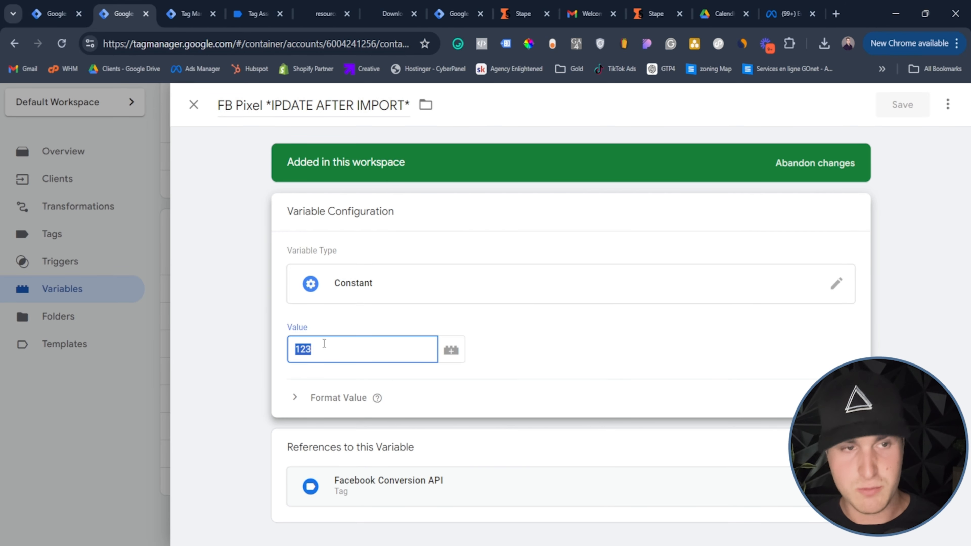
key(ctrl+v)
- Rename the pixel constant variable as FB Pixel and save it
drag(270, 106, 410, 109)
key(BackSpace)
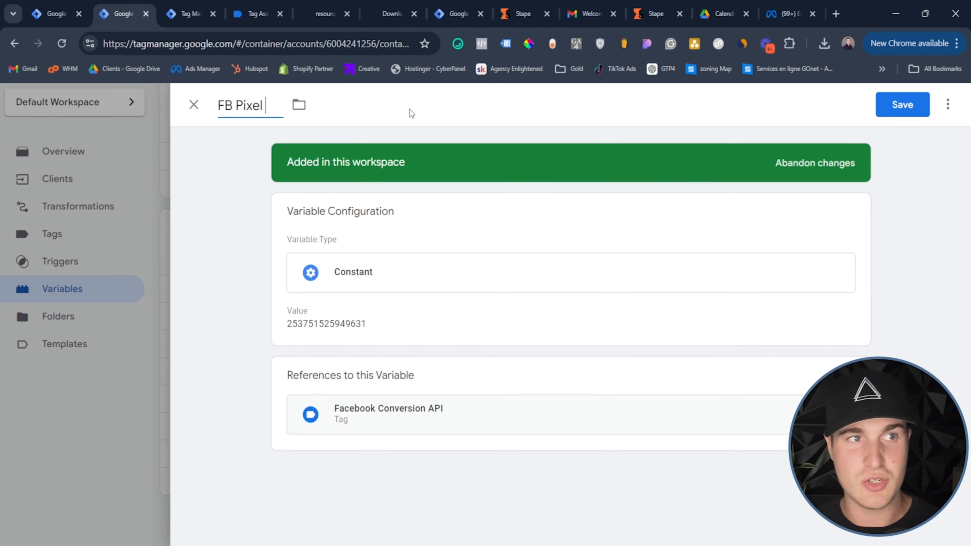
click(883, 110)
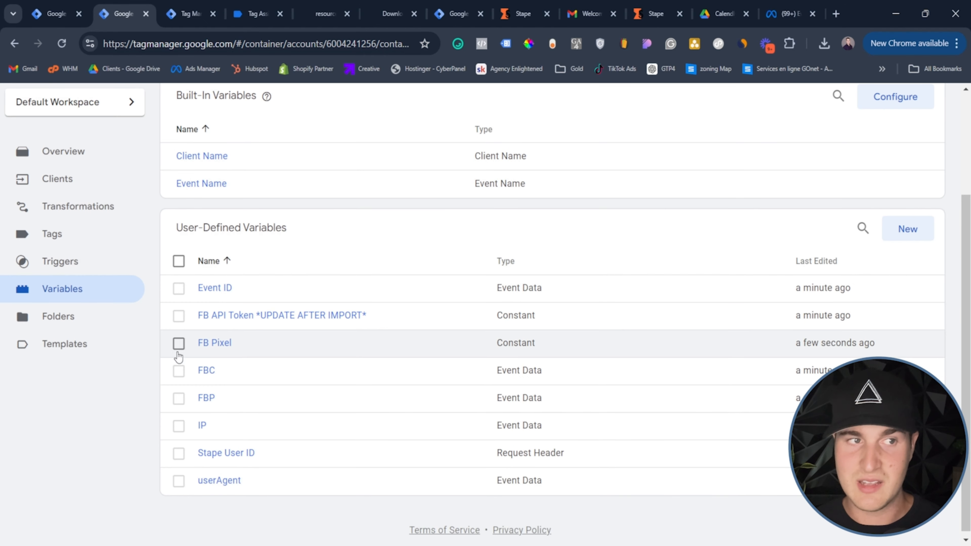
- Rename the FB API Token *UPDATE AFTER IMPORT* constant variable as FB API Token
click(211, 318)
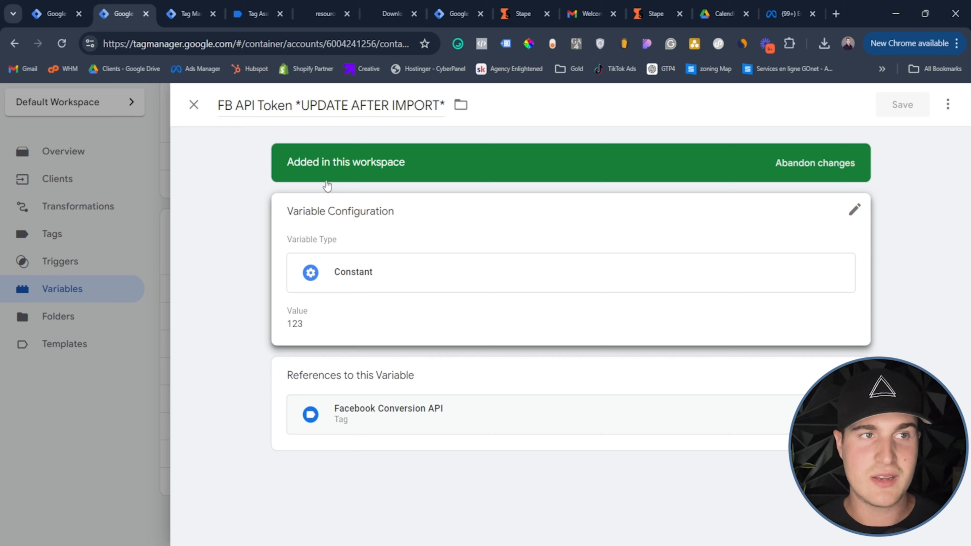
drag(295, 107, 446, 114)
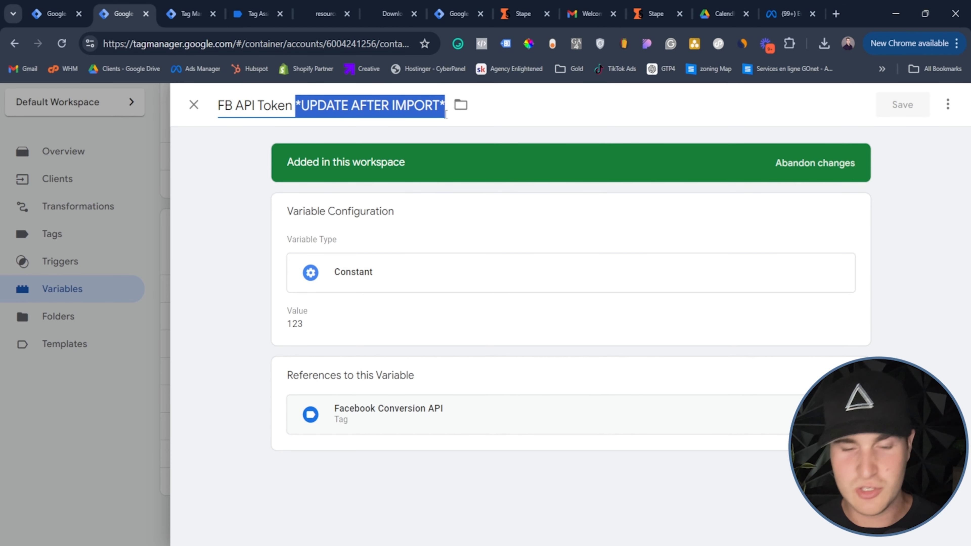
key(BackSpace)
click(362, 318)
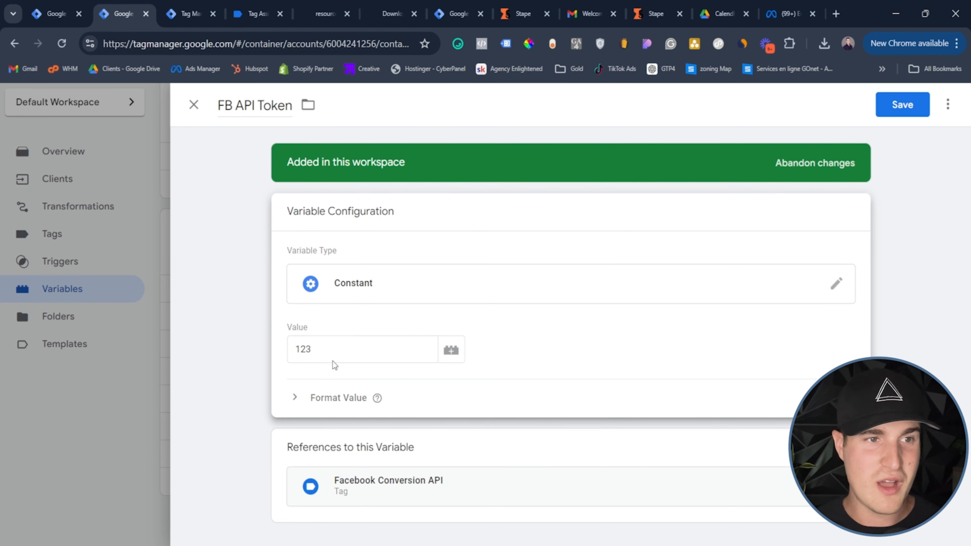
click(335, 356)
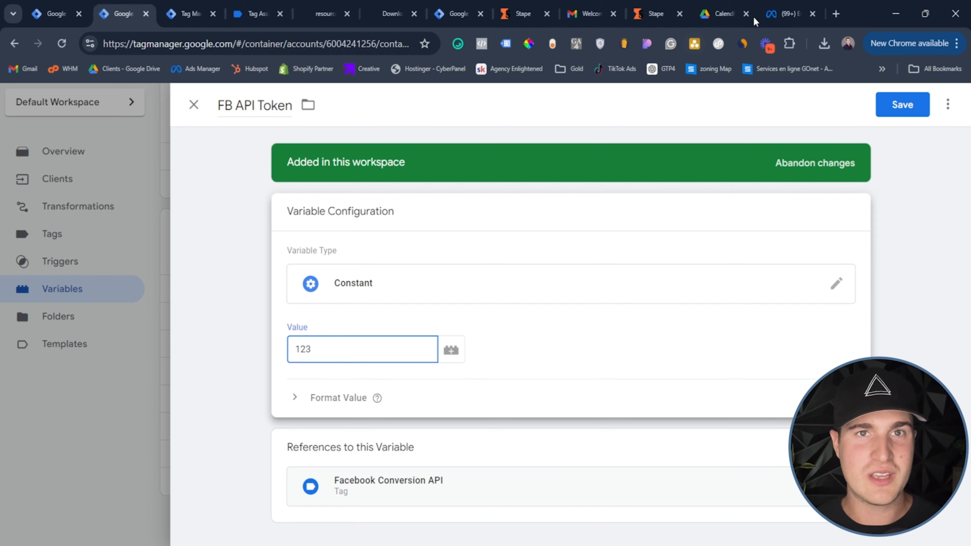
click(777, 9)
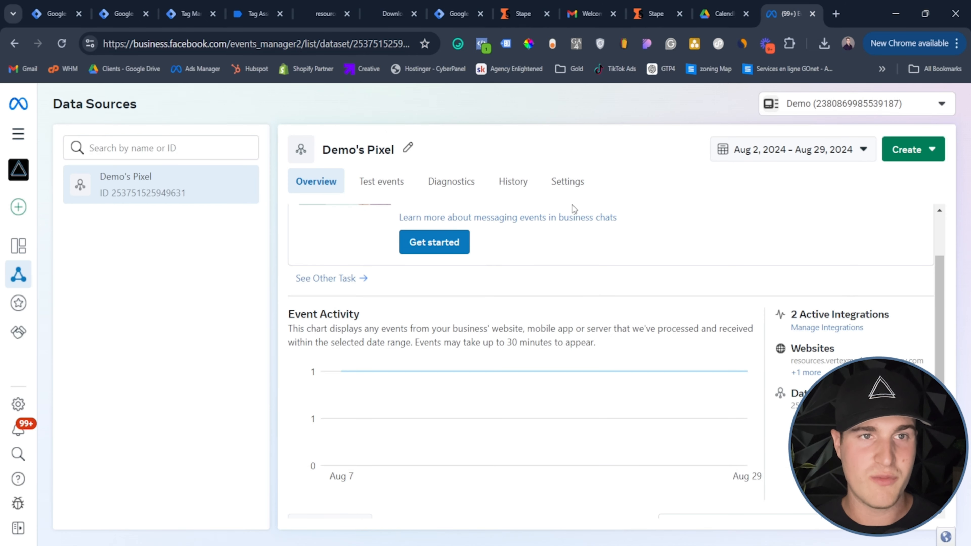
click(571, 188)
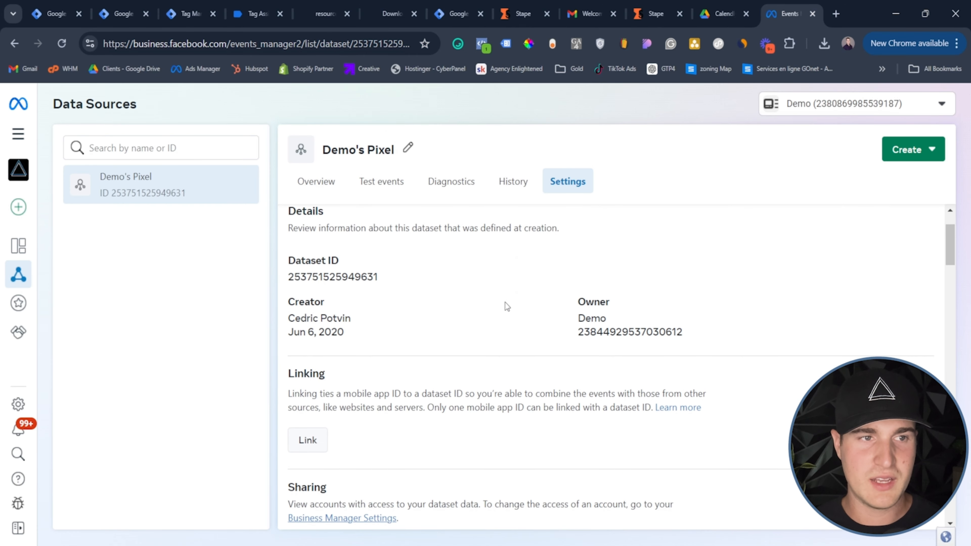
scroll(505, 306, down, 15)
scroll(505, 306, down, 5)
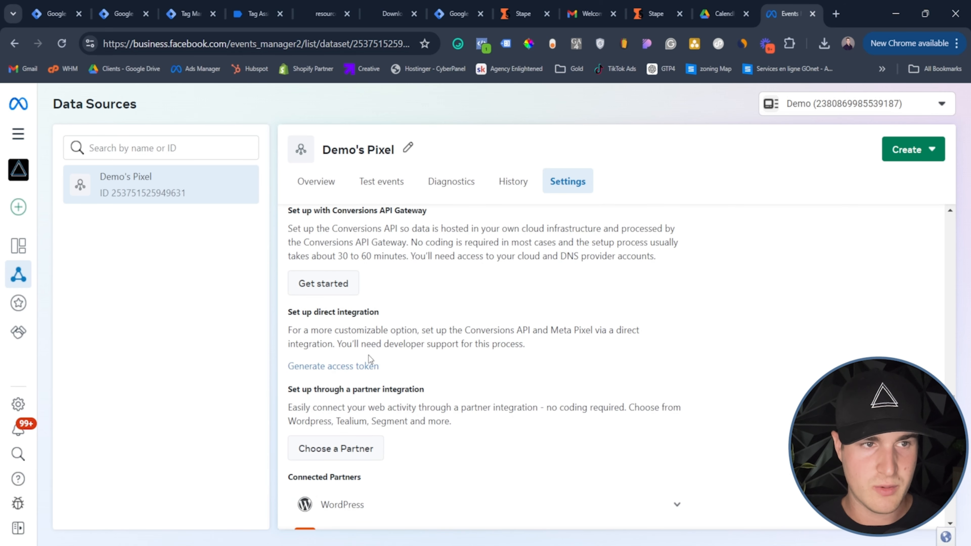
click(345, 367)
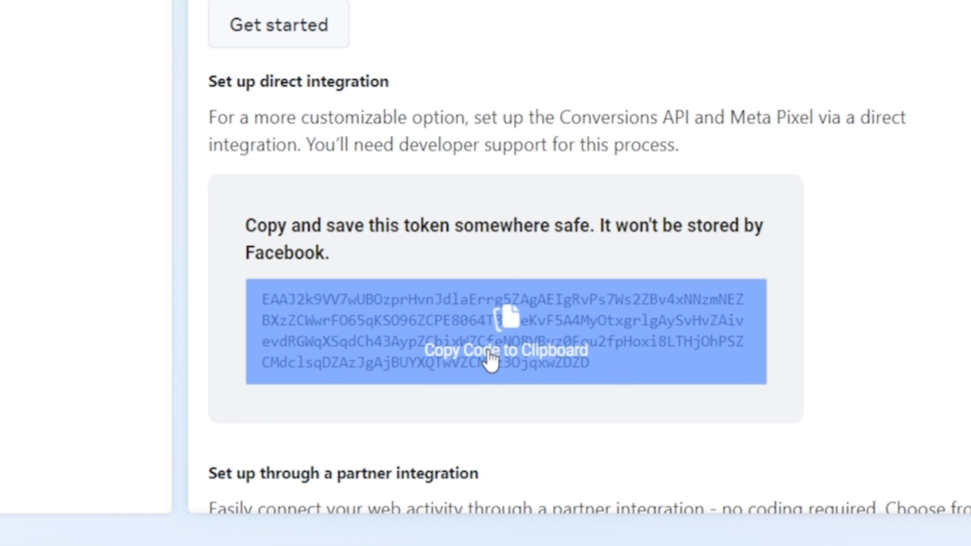
click(499, 356)
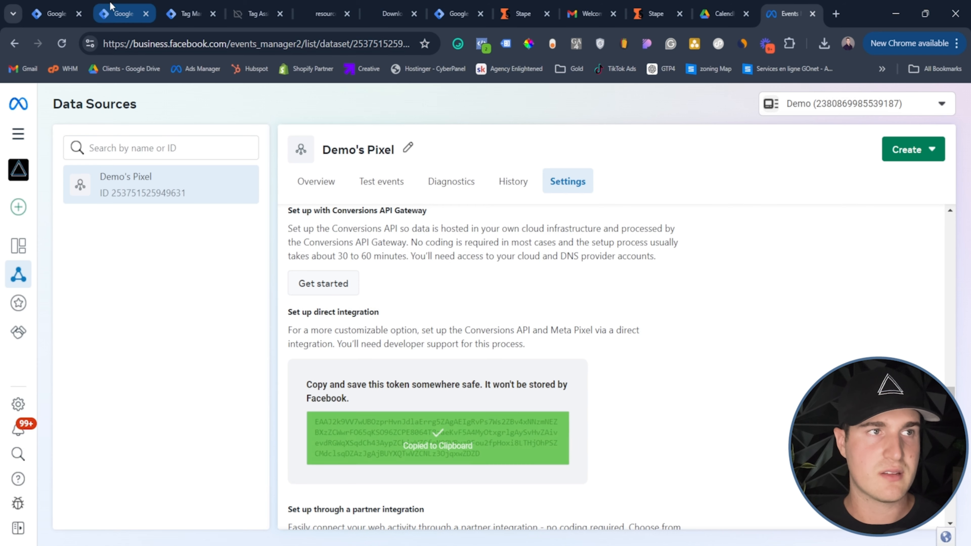
- Switch back to Google Tag Manager, paste the access token as the FB API Token variable's value, and save the variable
click(111, 3)
double_click(329, 351)
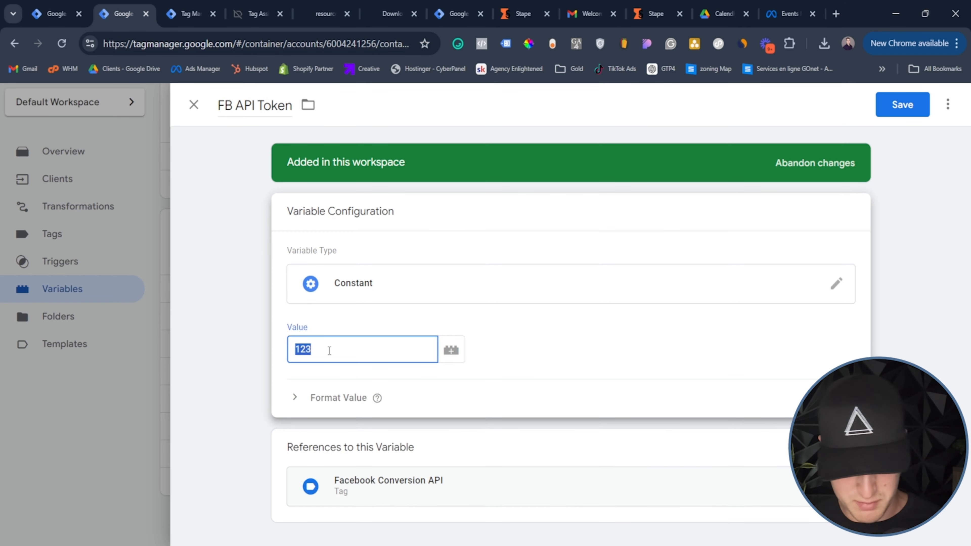
key(ctrl+v)
click(889, 110)
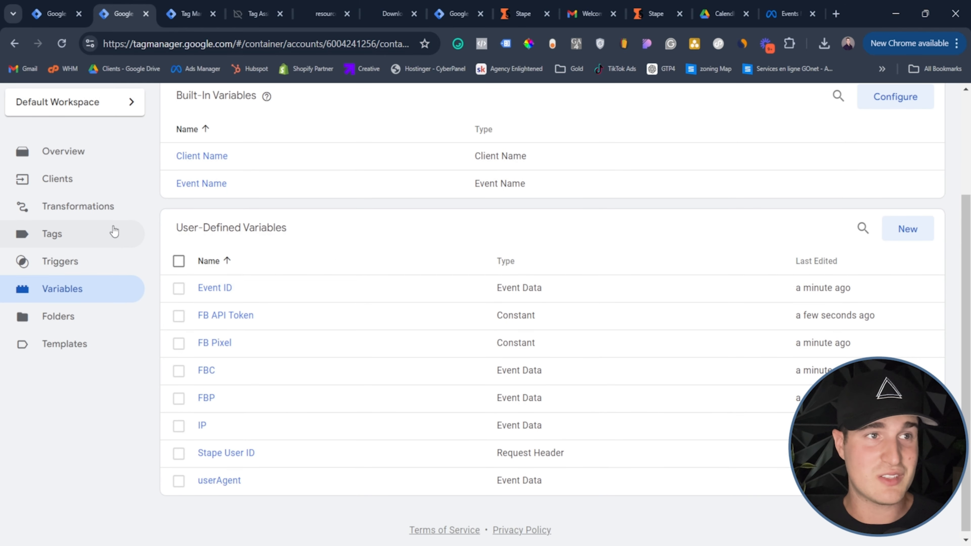
- Switch to the Calendly Server container in Stape, turn on the User ID power-up and save it
click(513, 6)
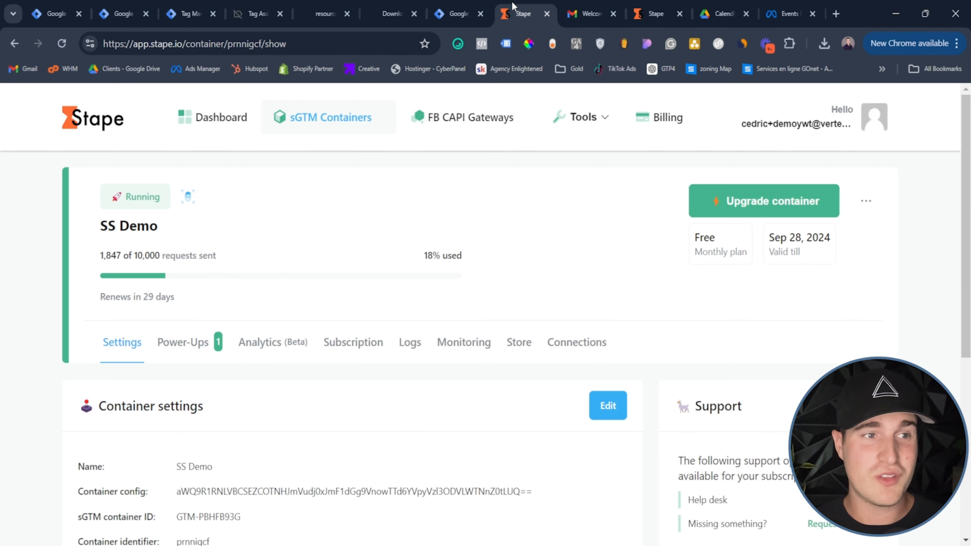
click(655, 13)
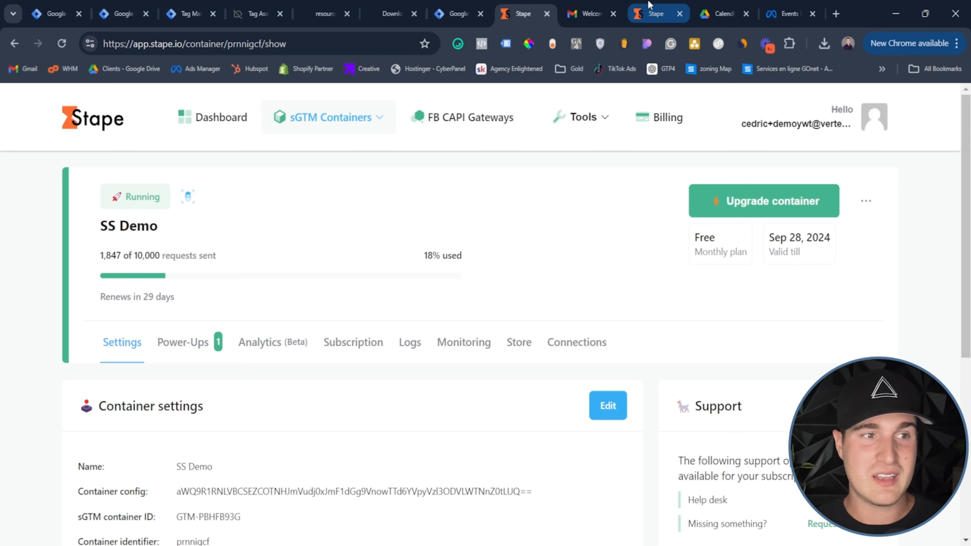
scroll(483, 284, up, 10)
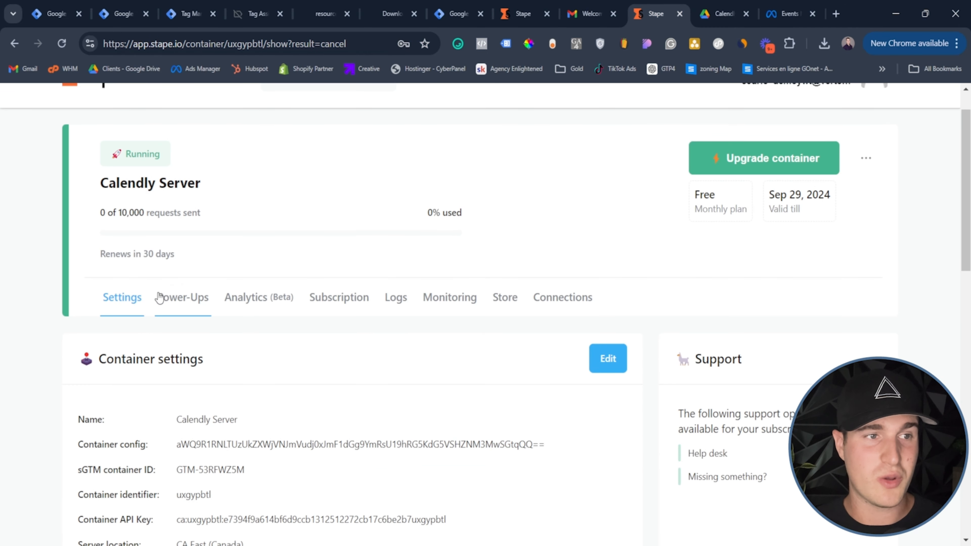
click(182, 302)
scroll(633, 388, down, 8)
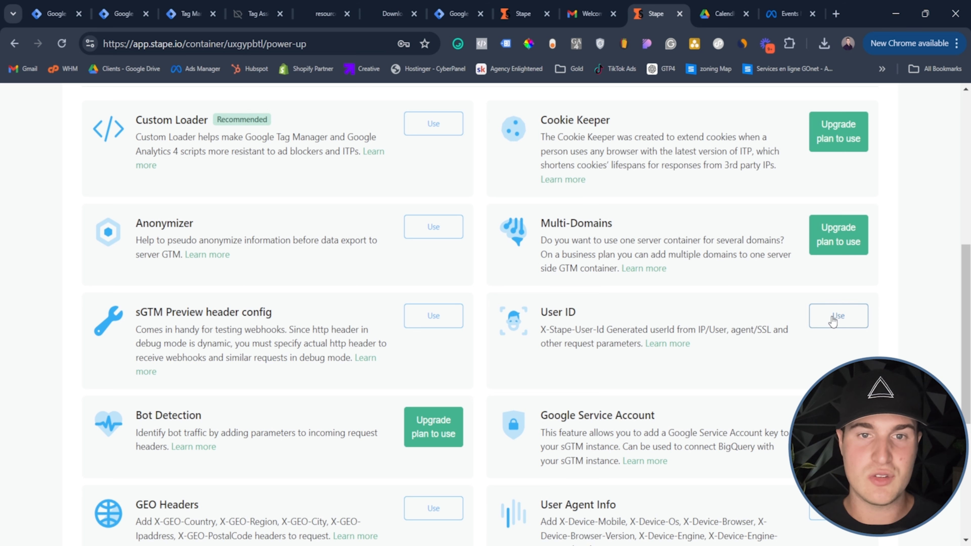
click(833, 317)
scroll(269, 347, down, 4)
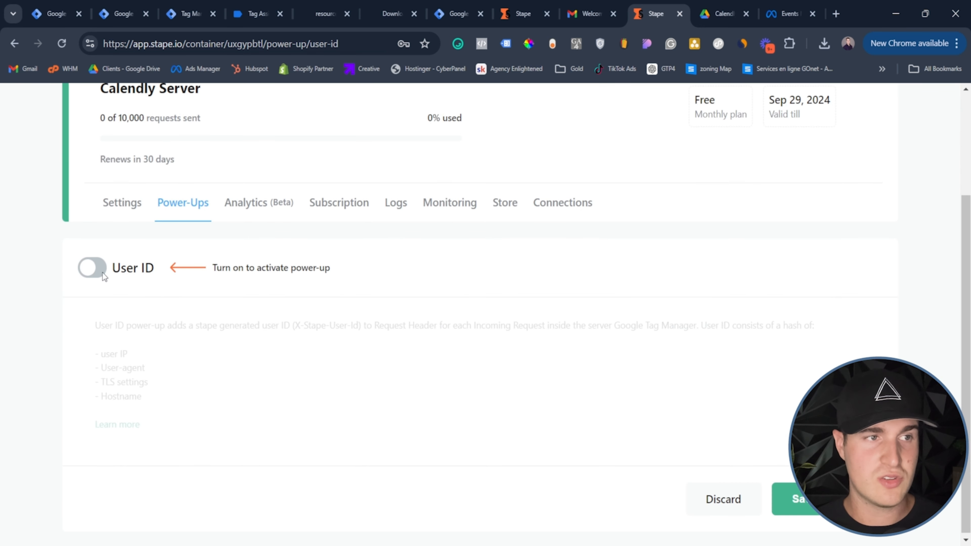
click(92, 269)
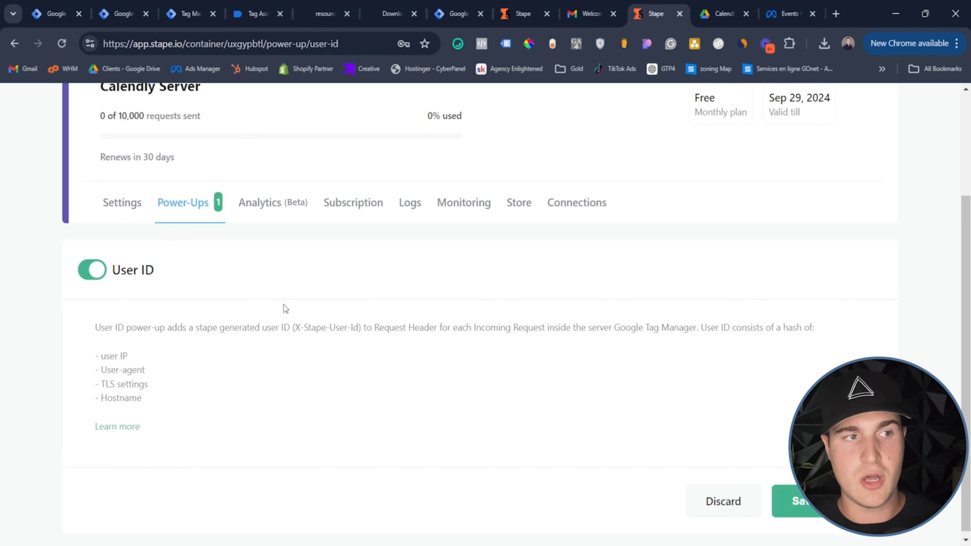
scroll(168, 309, up, 4)
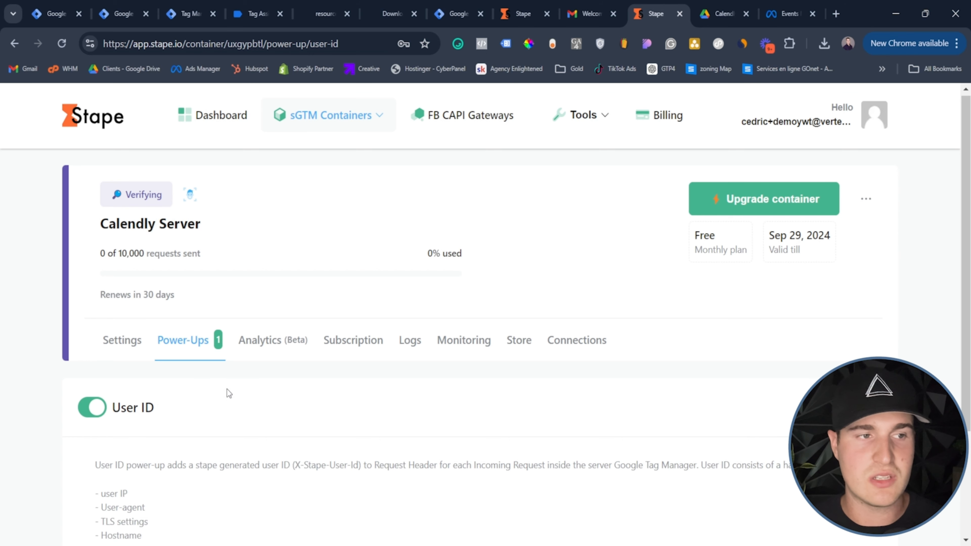
scroll(89, 360, down, 2)
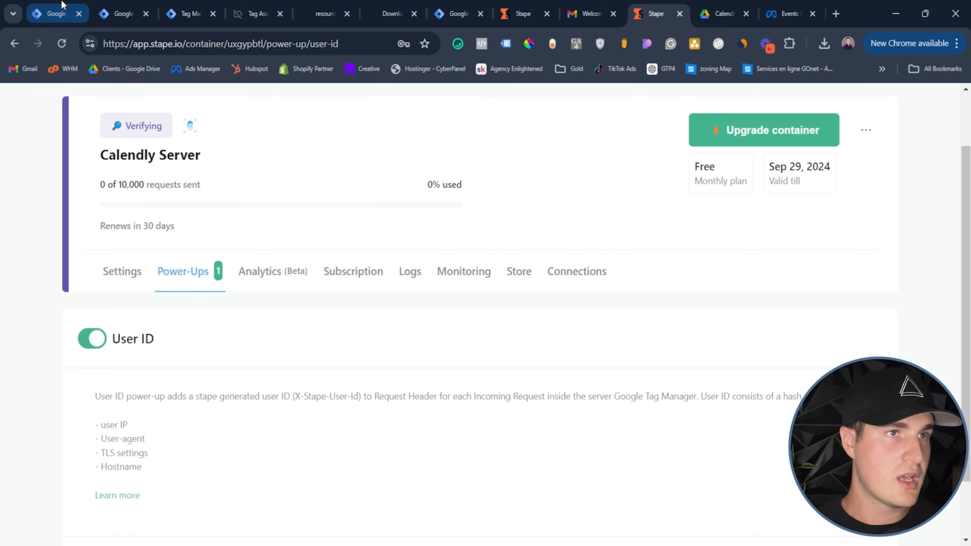
- Switch back to the browser's Tag Manager pages and close the old server preview, Tag Assistant and test page tabs
click(122, 14)
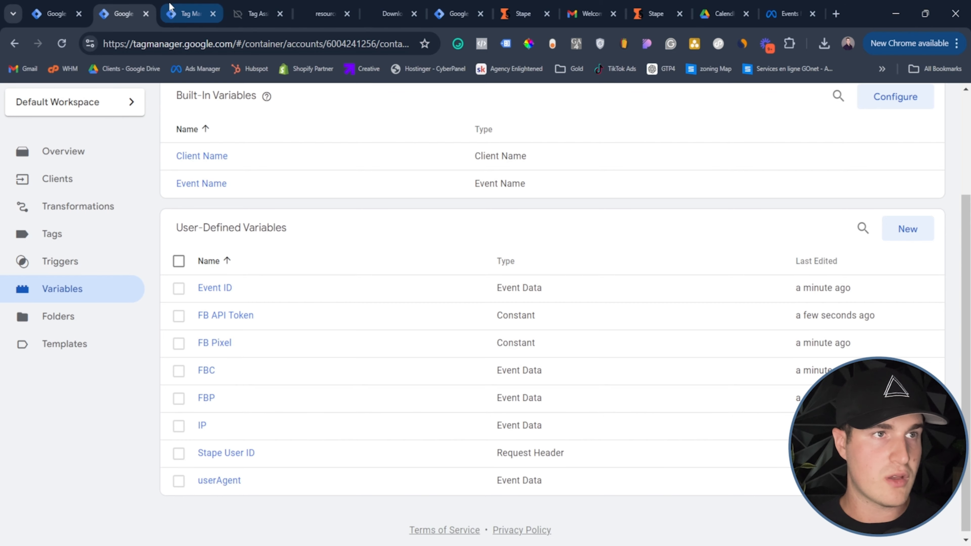
scroll(256, 252, up, 4)
click(191, 13)
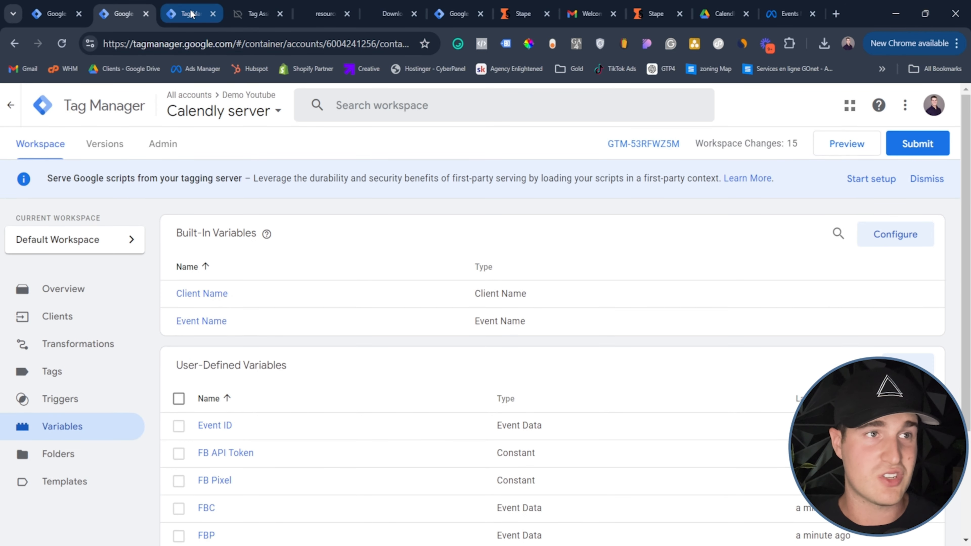
click(213, 14)
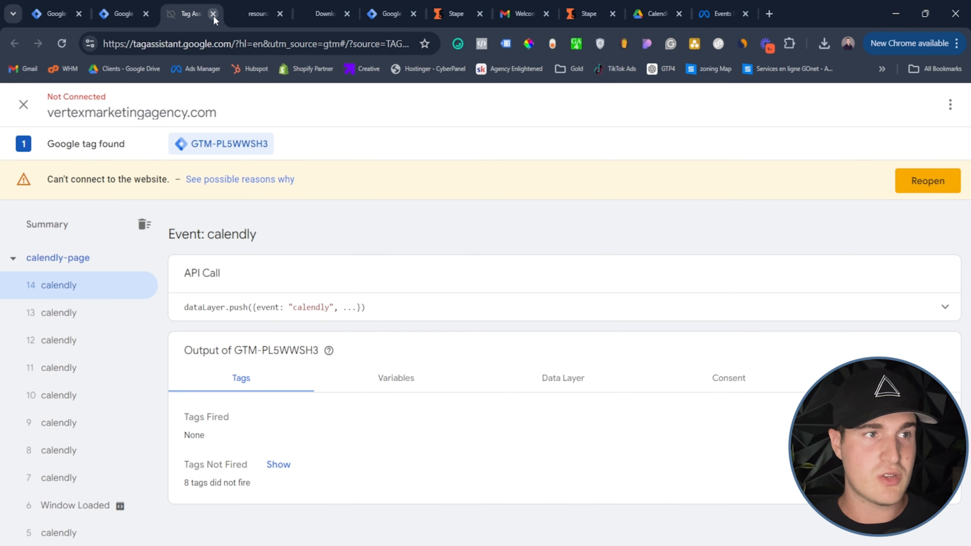
click(213, 14)
click(213, 14)
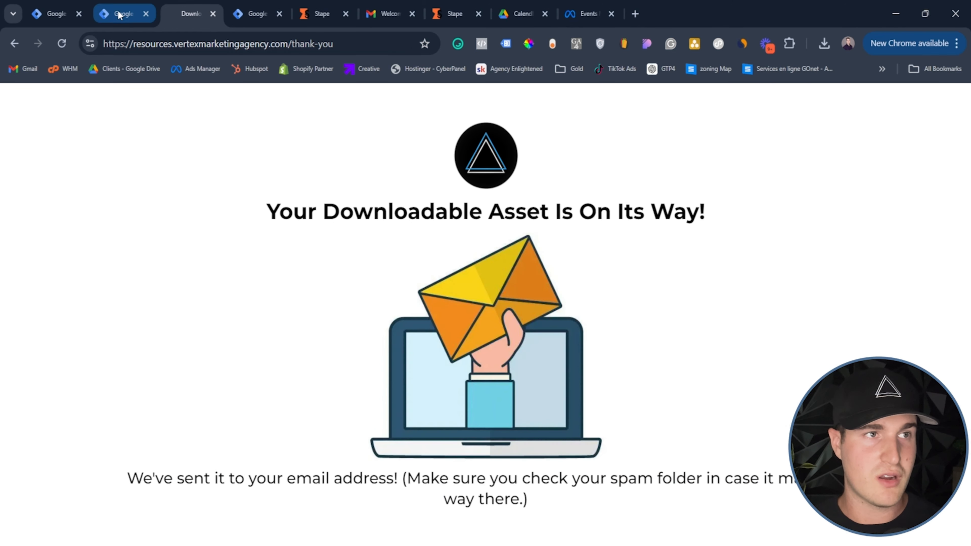
- Start preview mode for the Calendly server container and the Calendly Tracking web container, and continue into the connected Tag Assistant session
click(120, 13)
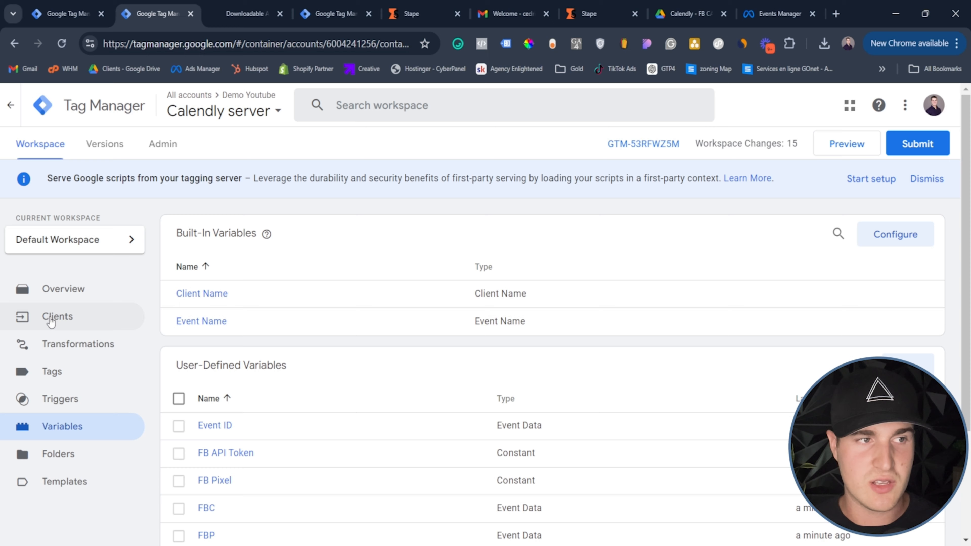
click(844, 149)
click(55, 8)
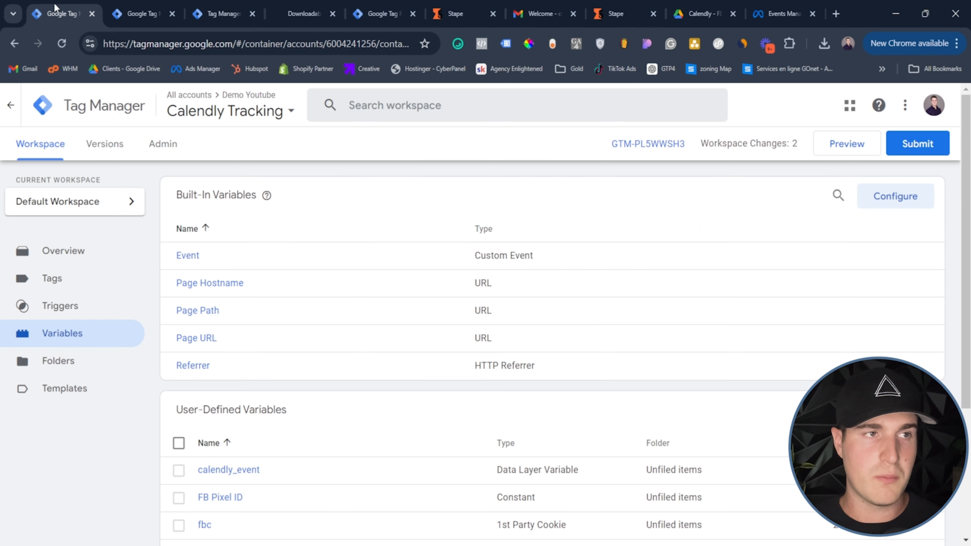
click(854, 149)
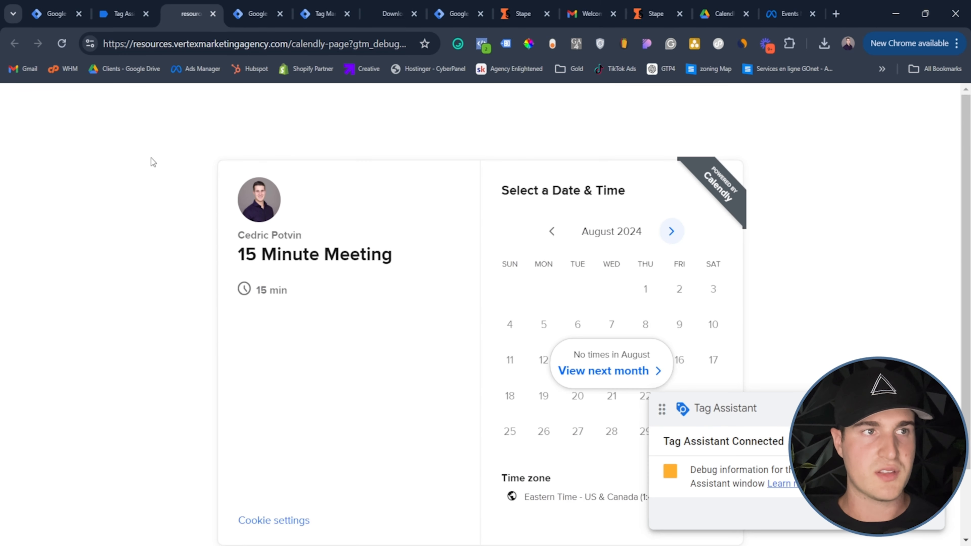
click(116, 8)
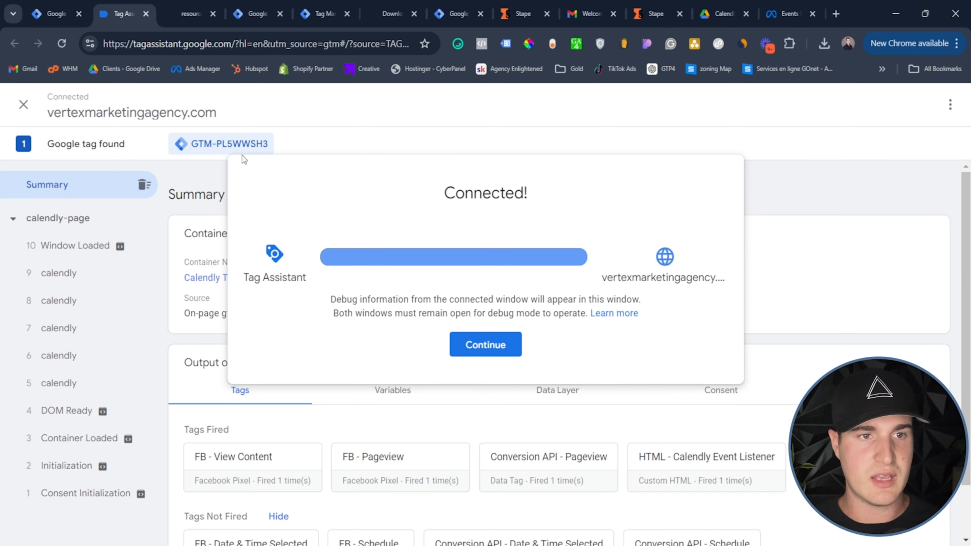
click(483, 346)
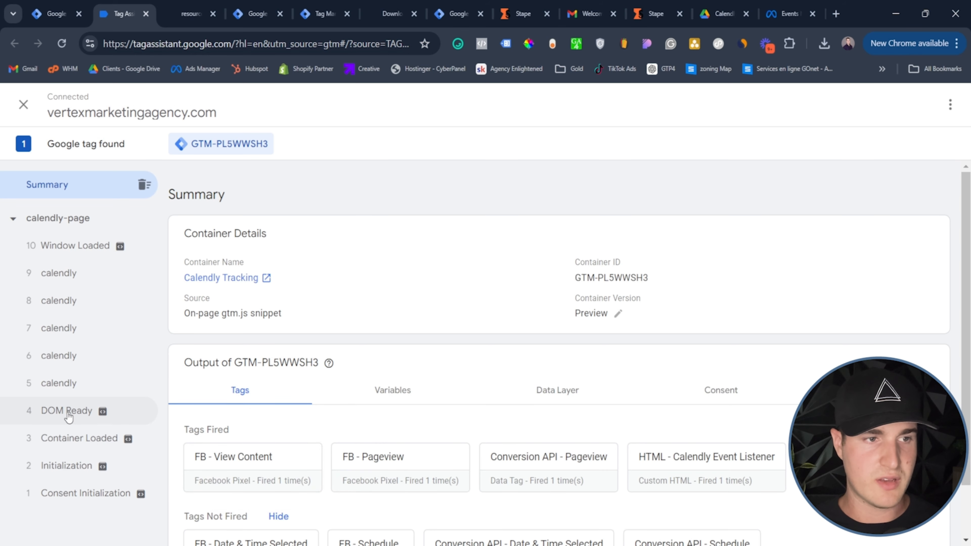
- Open the FB - Pageview tag fired on Container Loaded and check its Event ID value
click(68, 438)
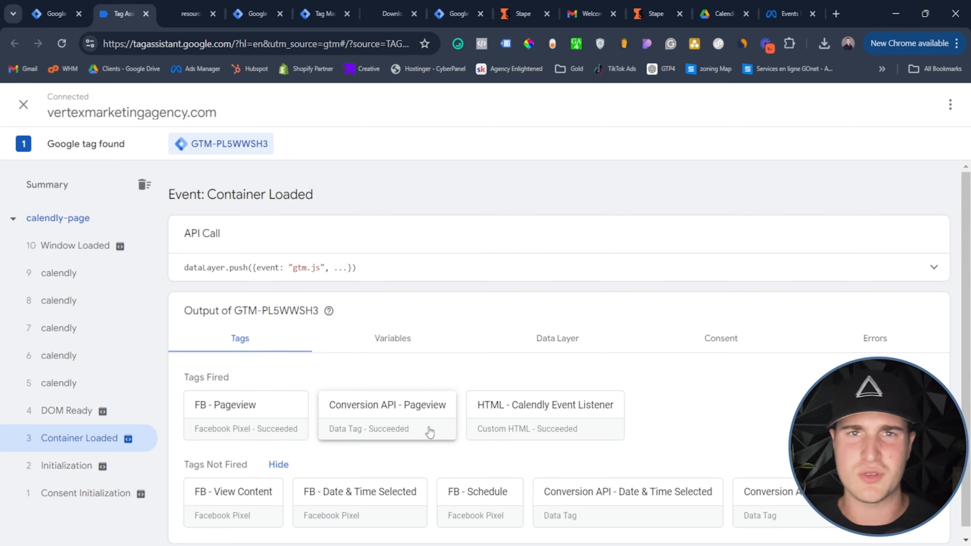
click(256, 425)
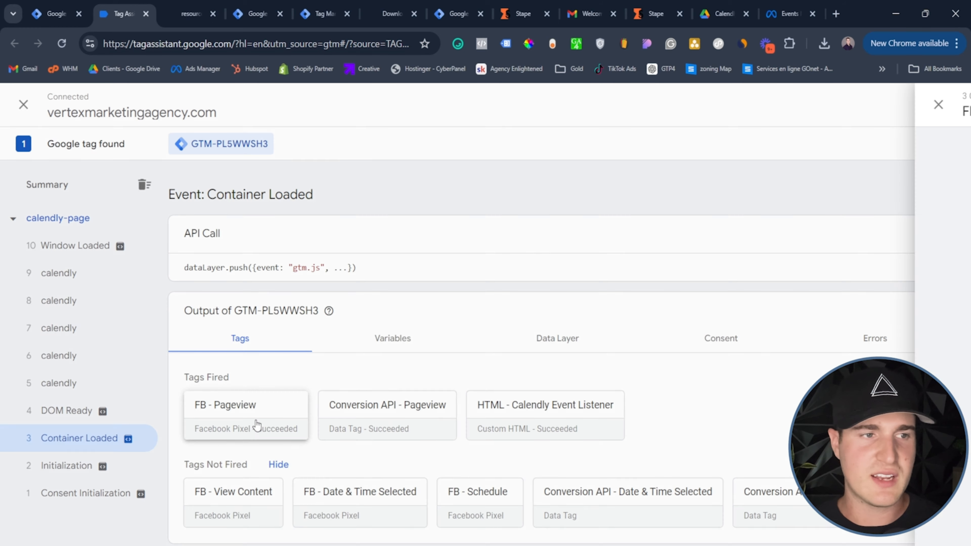
drag(319, 335, 278, 335)
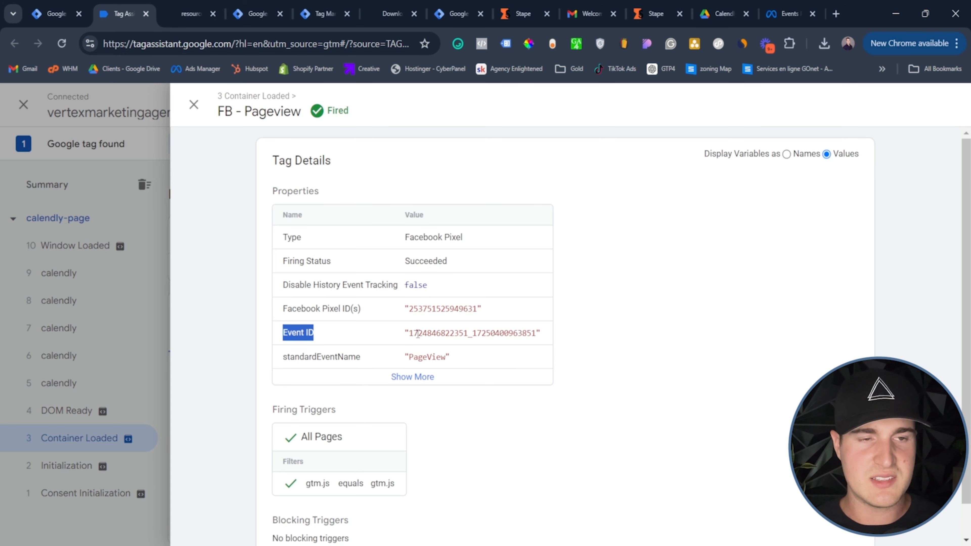
drag(408, 334, 533, 338)
click(198, 349)
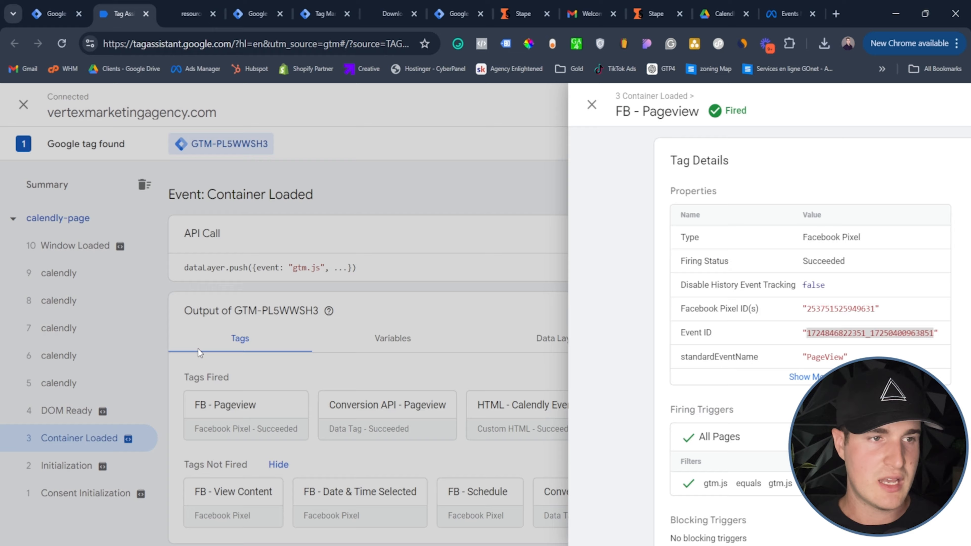
- Expand the Conversion API - Pageview tag's properties and compare the eventID value in custom_data with the pixel tag's
click(401, 417)
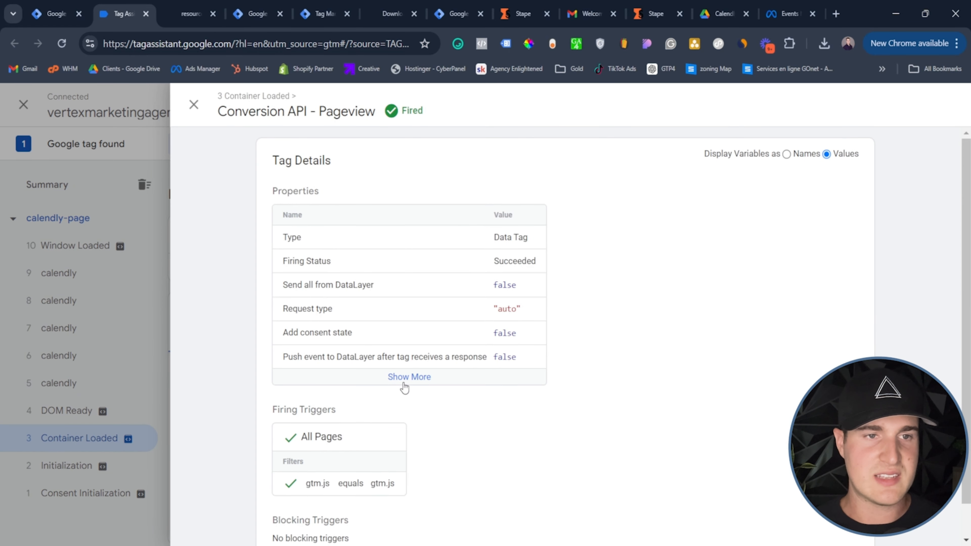
click(404, 383)
scroll(477, 390, down, 6)
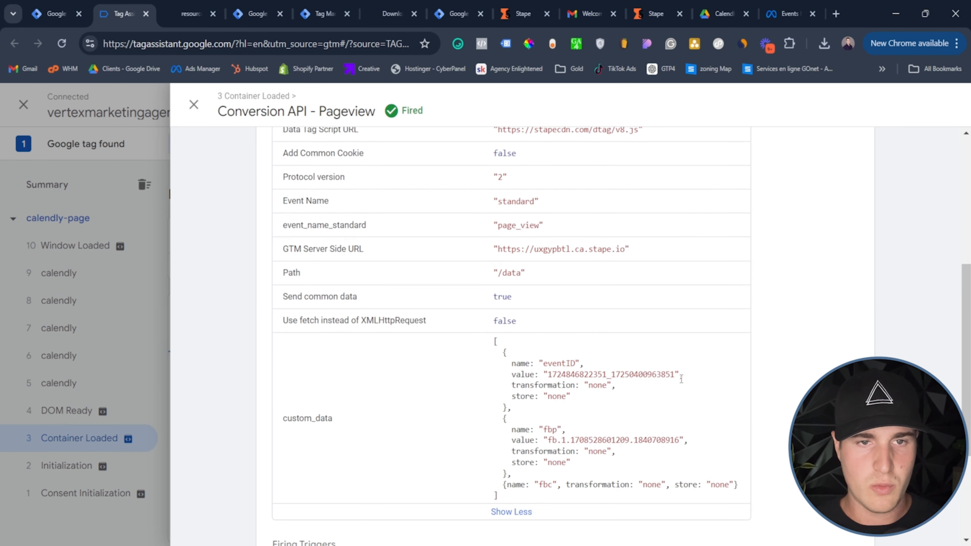
drag(676, 376, 553, 380)
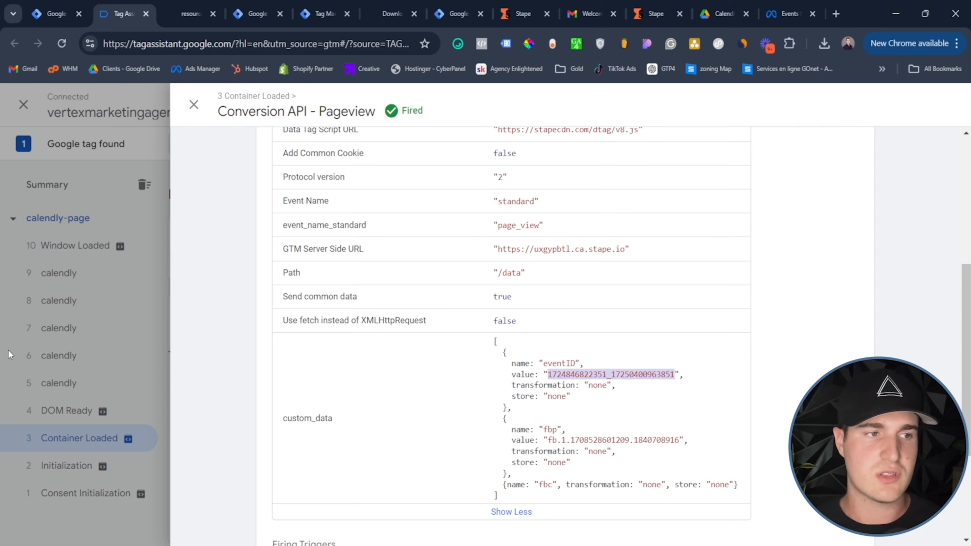
click(86, 351)
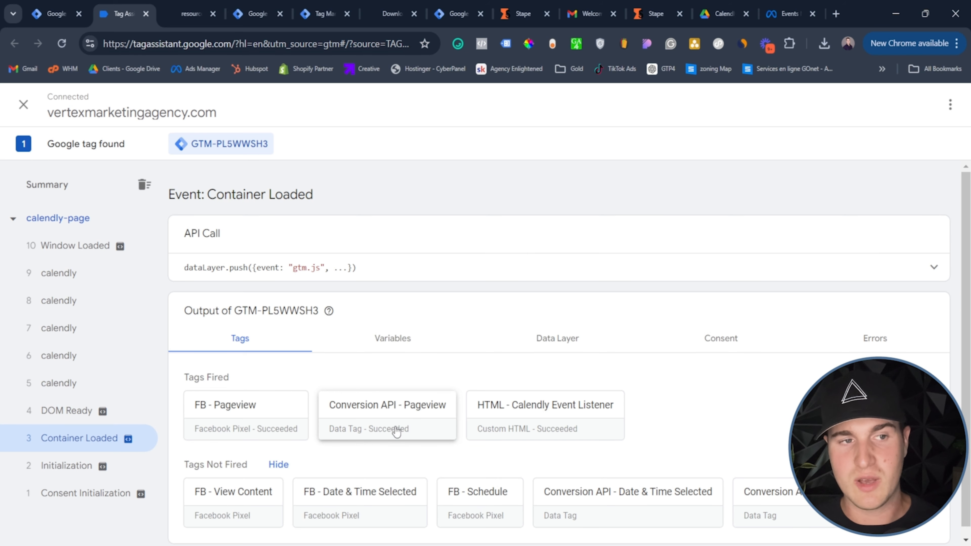
- On the Calendly test page, select the 10:45am slot on Wednesday, September 4, 2024 and proceed to the details form
click(69, 410)
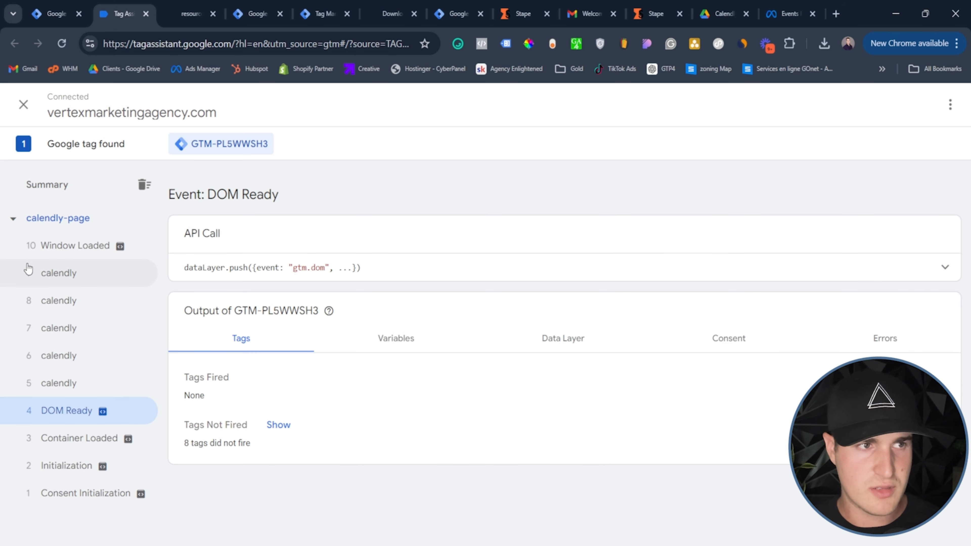
click(203, 8)
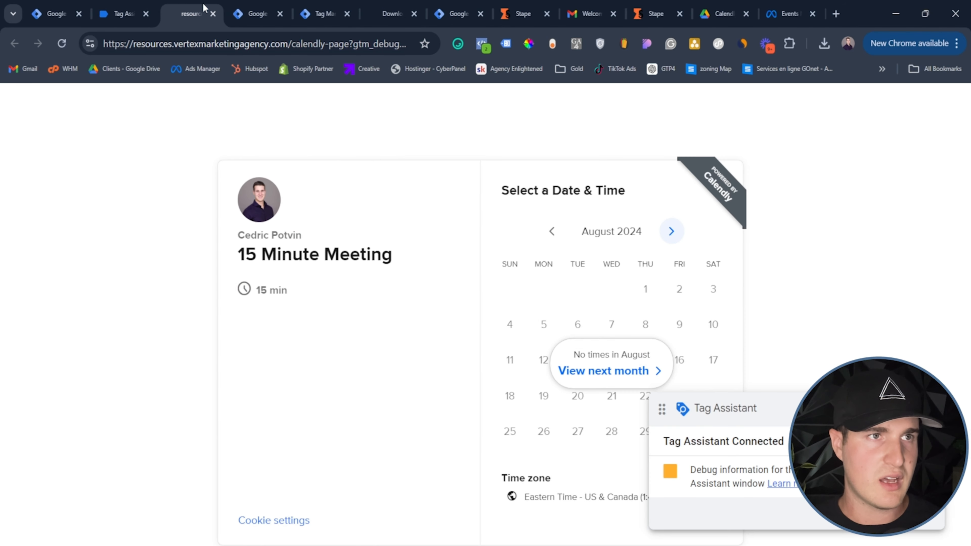
click(623, 379)
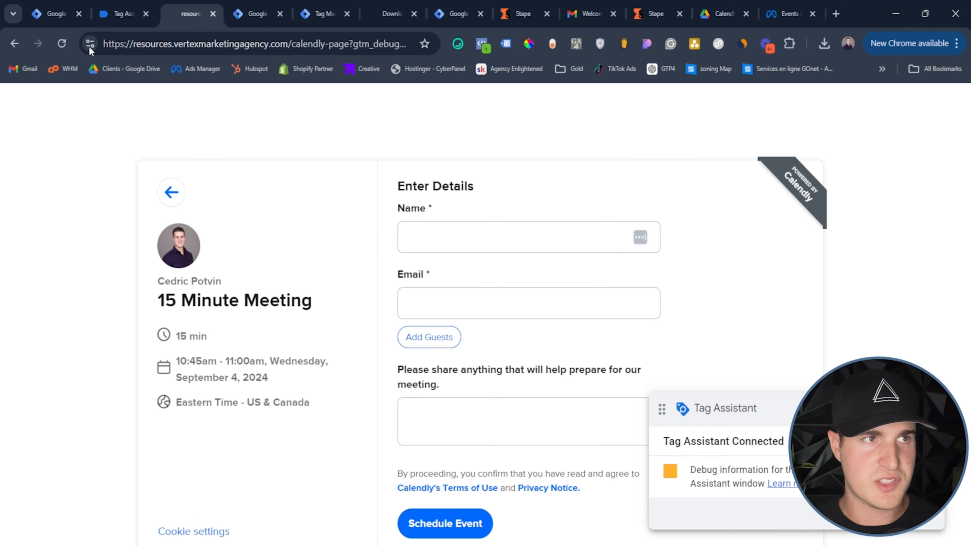
- Return to Tag Assistant and check which tags fired on calendly events 14 and 13
click(122, 15)
click(54, 250)
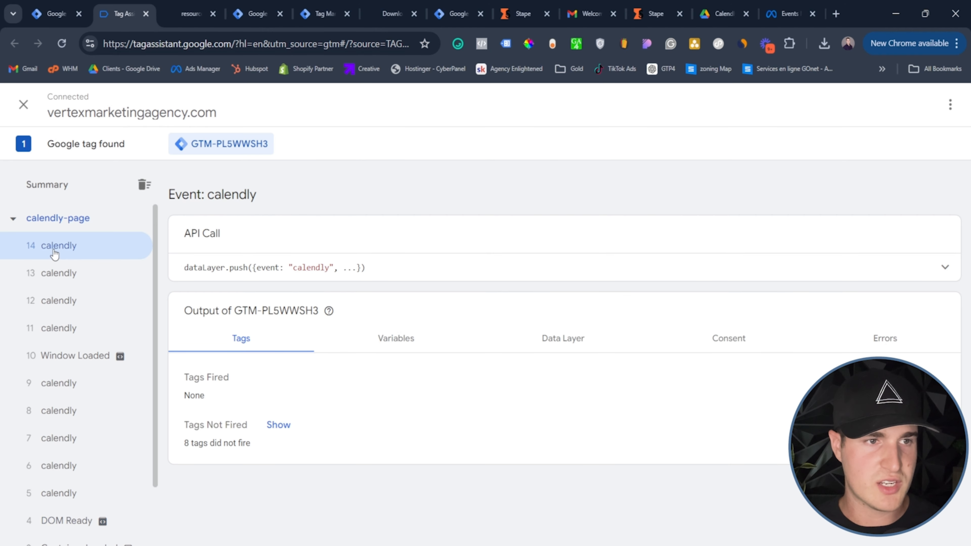
click(58, 273)
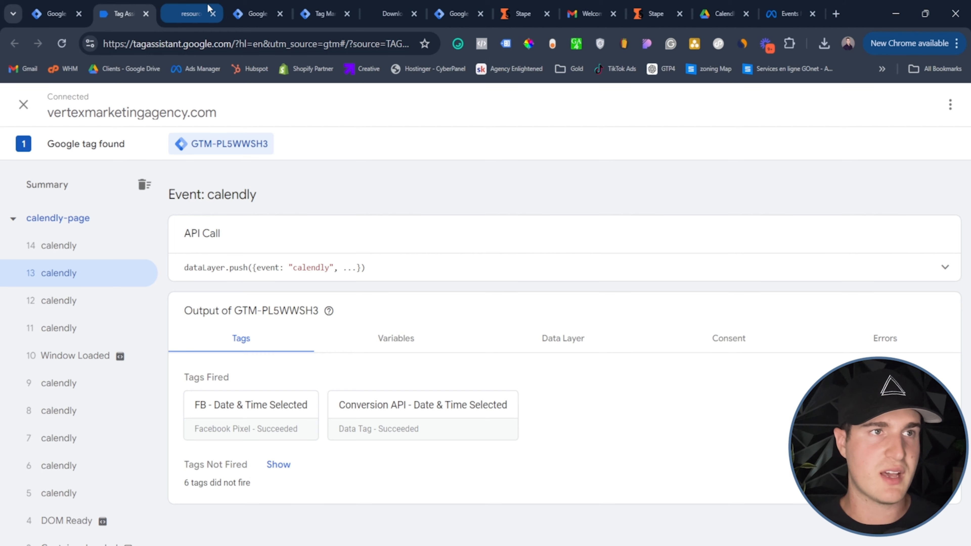
- In the server container preview, open the page_view event's Facebook Conversion API tag and review its details with variables displayed as values
click(260, 7)
click(305, 5)
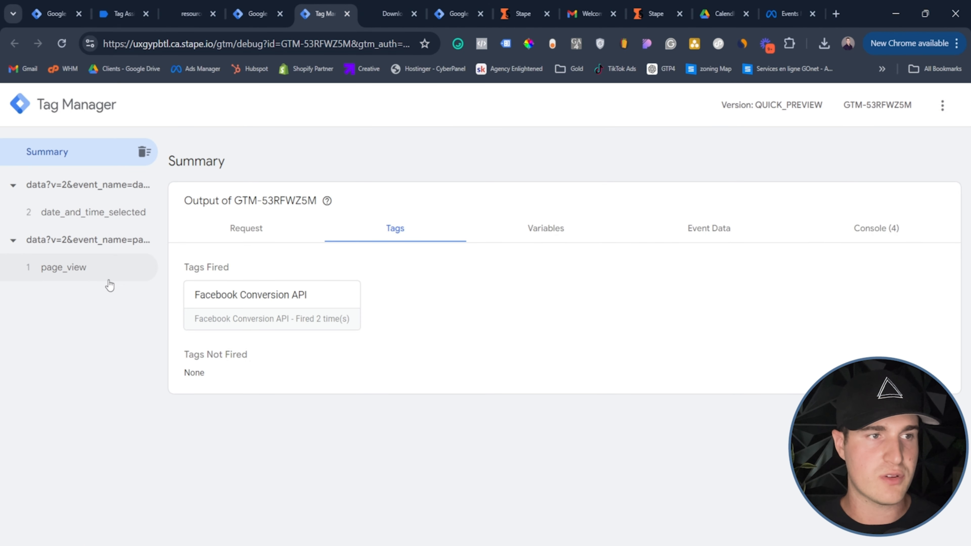
click(76, 271)
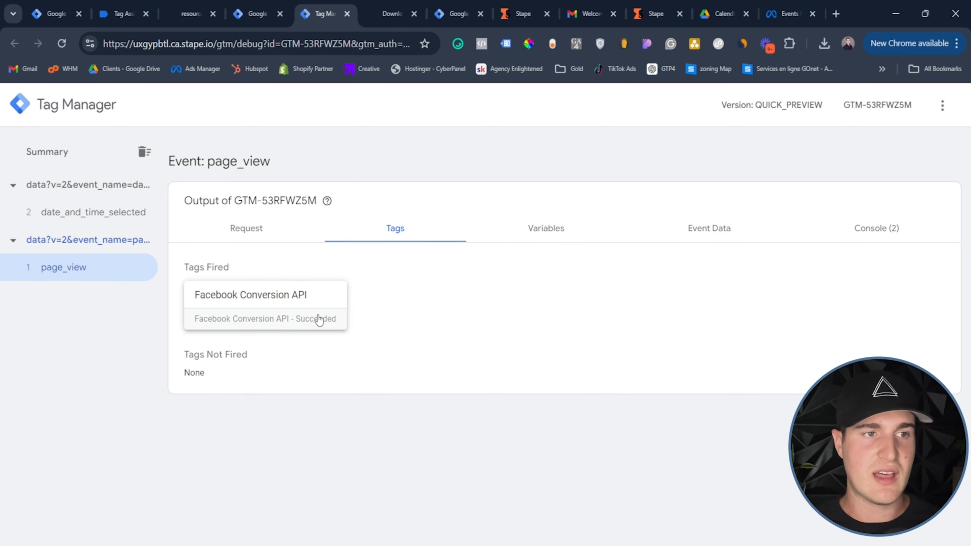
click(313, 322)
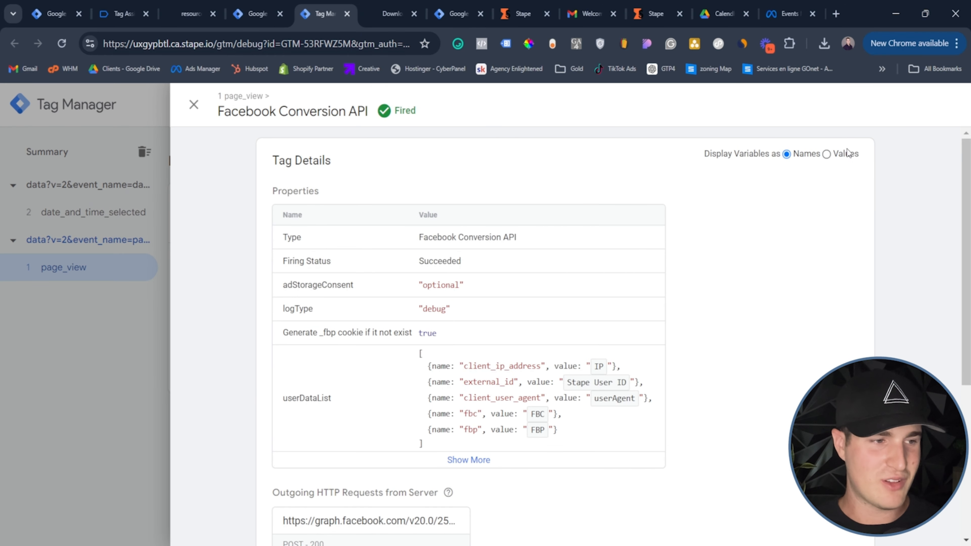
click(826, 154)
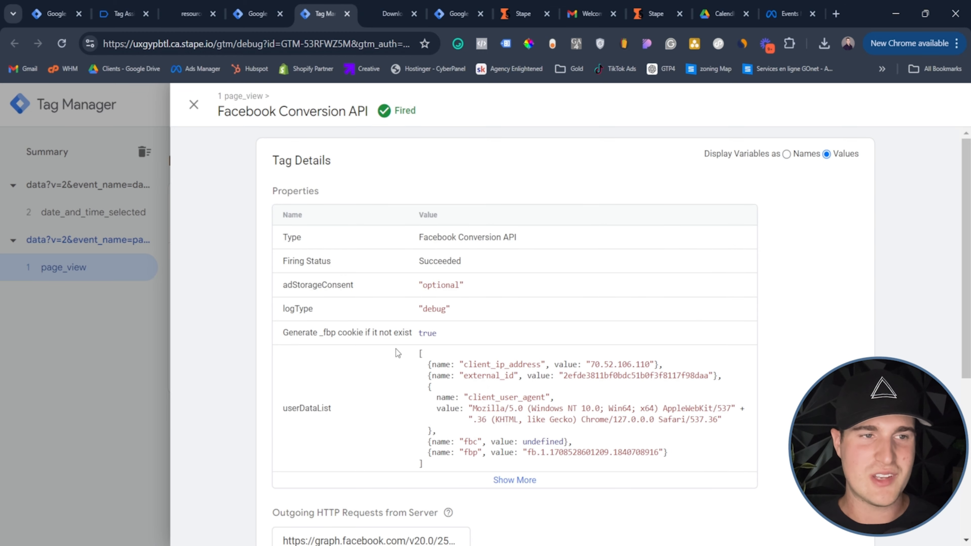
scroll(609, 425, down, 5)
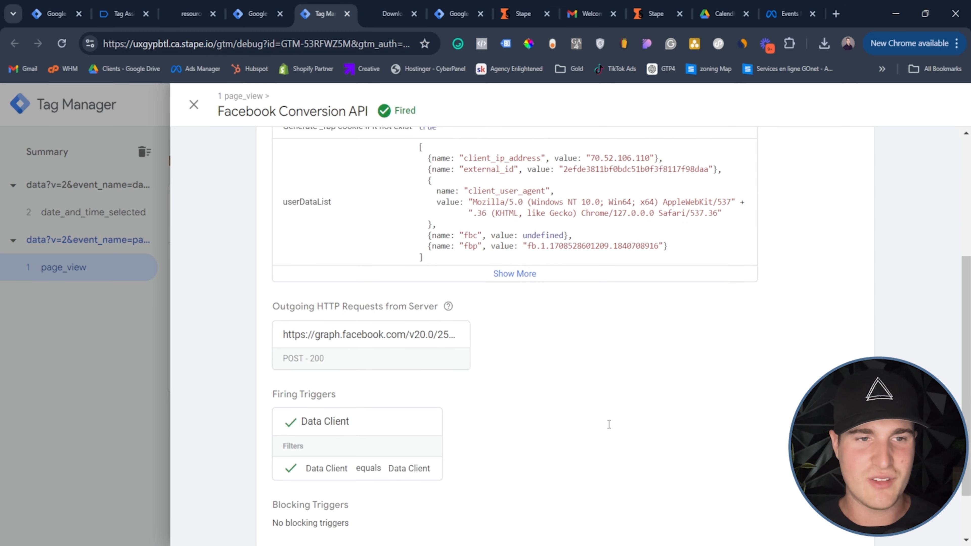
- Inspect the outgoing graph.facebook.com request of the page_view Facebook Conversion API tag, including its response body, and return to the fired tags
click(378, 323)
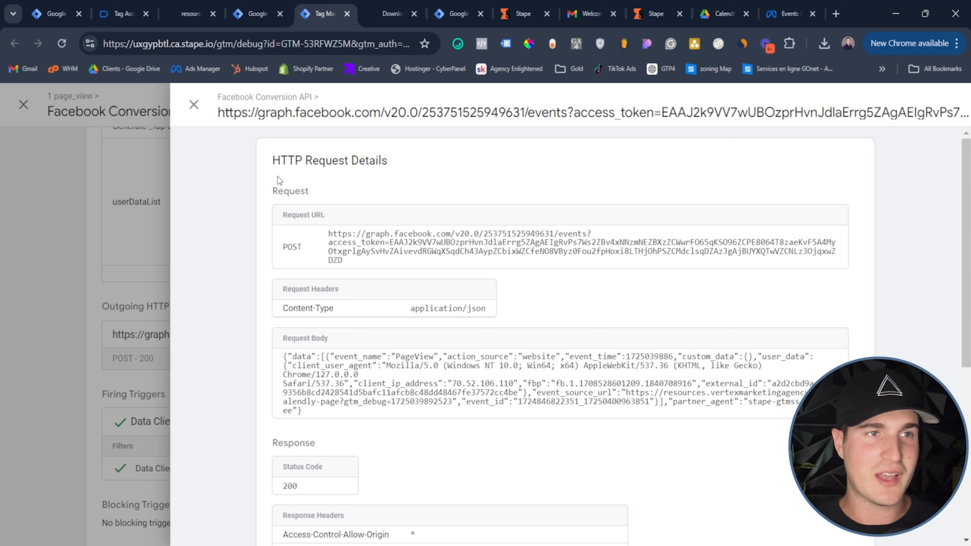
scroll(420, 336, down, 8)
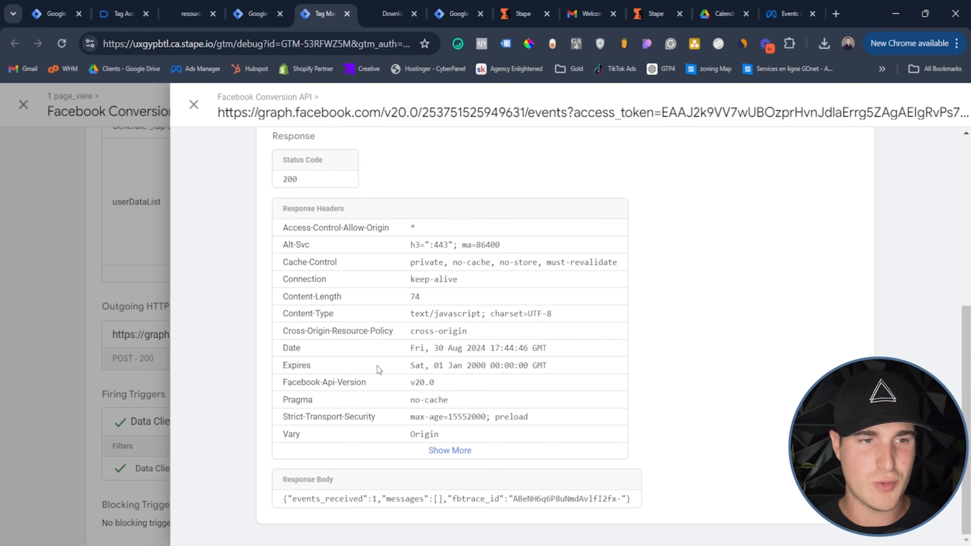
drag(283, 500, 485, 512)
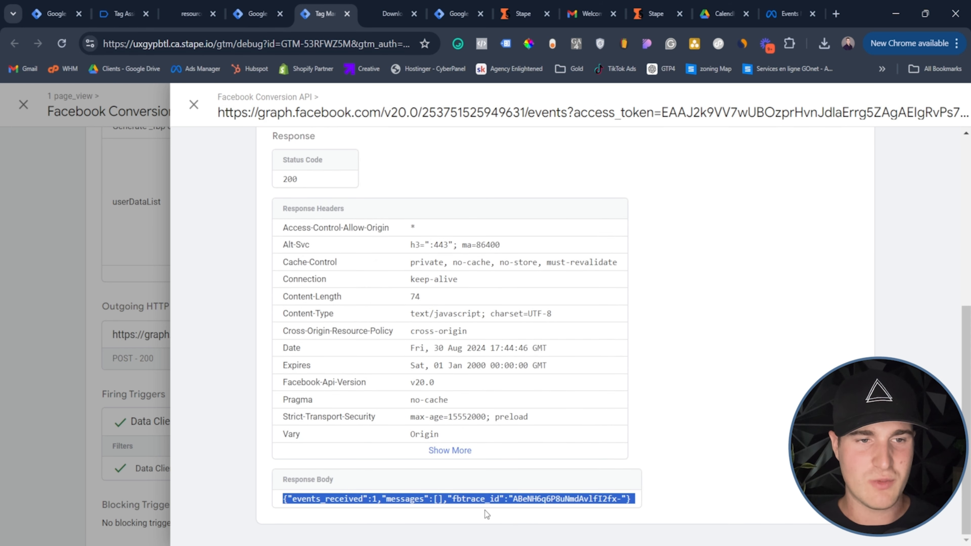
click(635, 503)
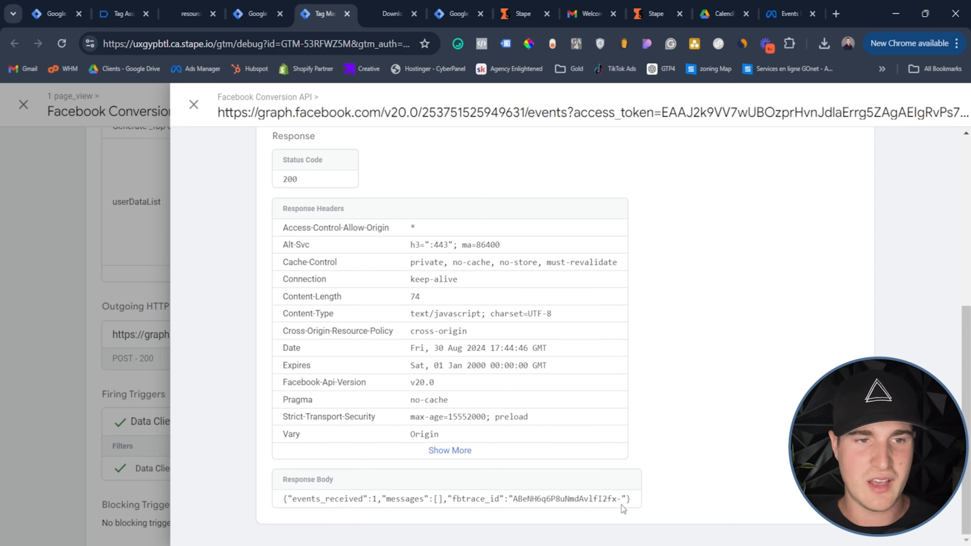
click(81, 295)
click(78, 356)
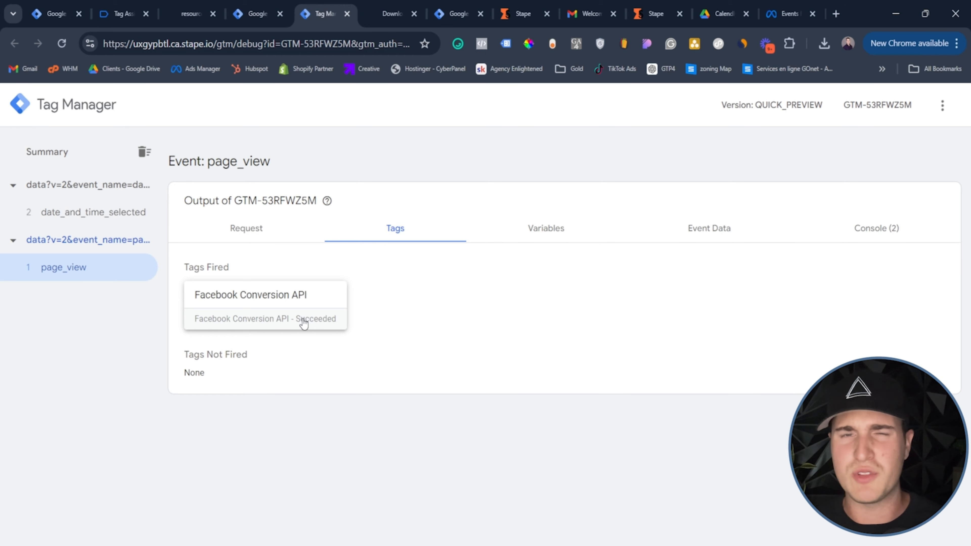
- Review the Facebook Conversion API tag's details for the date_and_time_selected event in the server preview
click(92, 211)
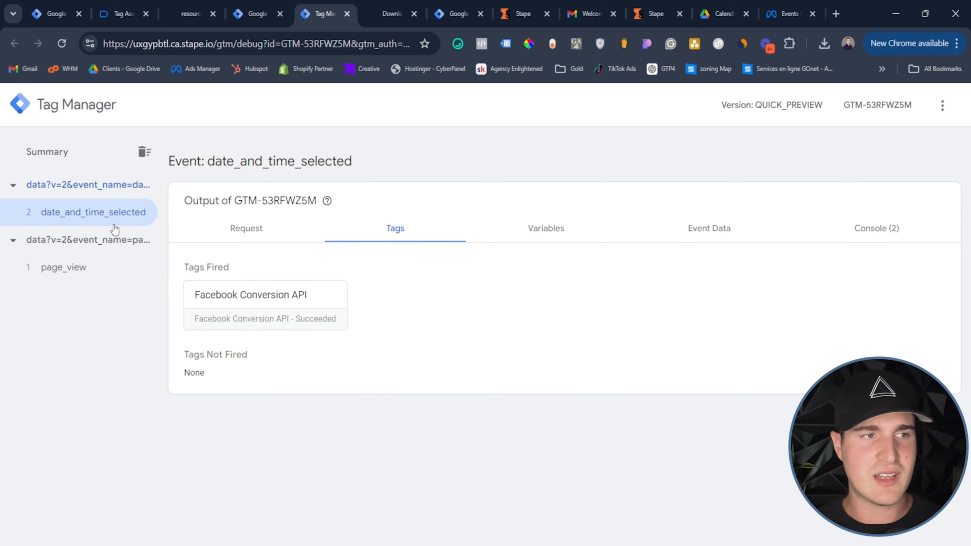
click(245, 304)
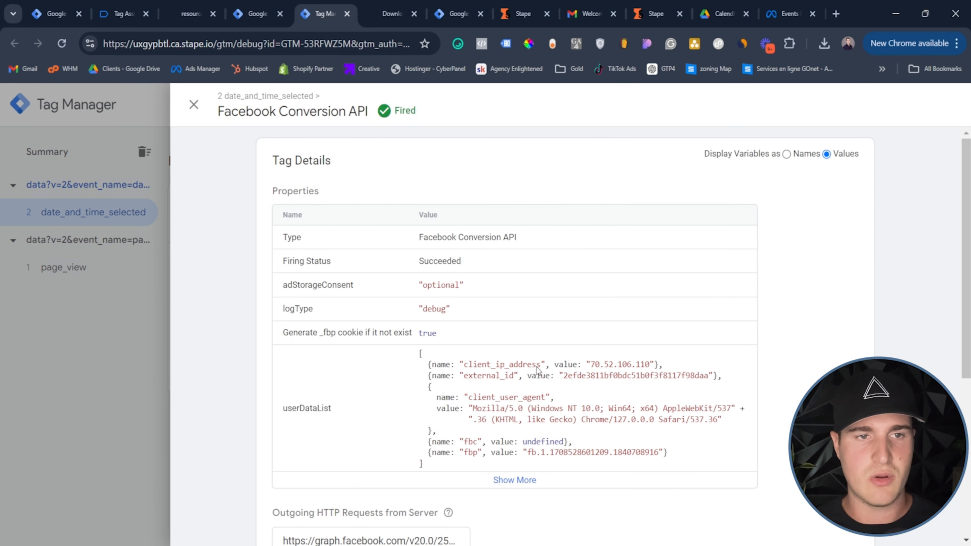
click(105, 409)
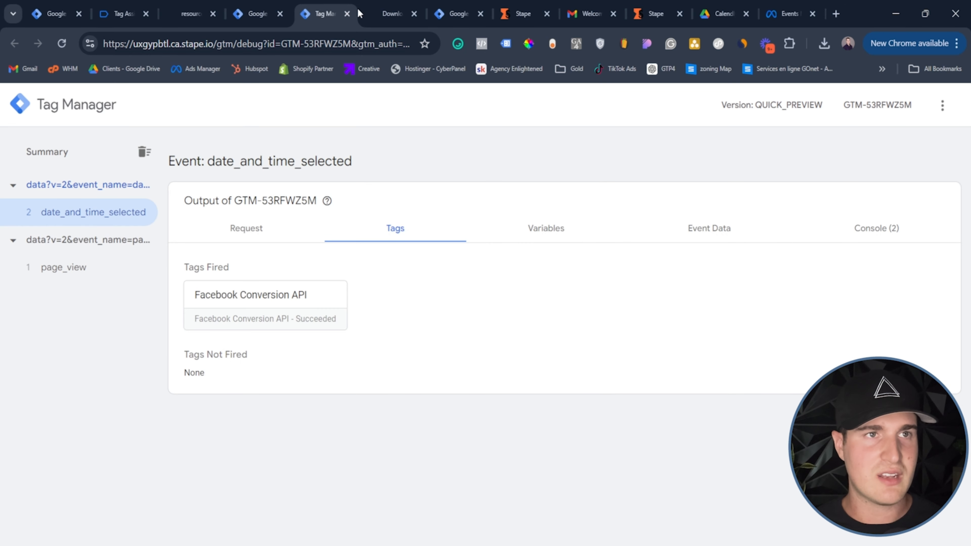
- On the Calendly test page, fill in the saved name and email, enter "gfegfergf" as the meeting note, and schedule the event
click(202, 5)
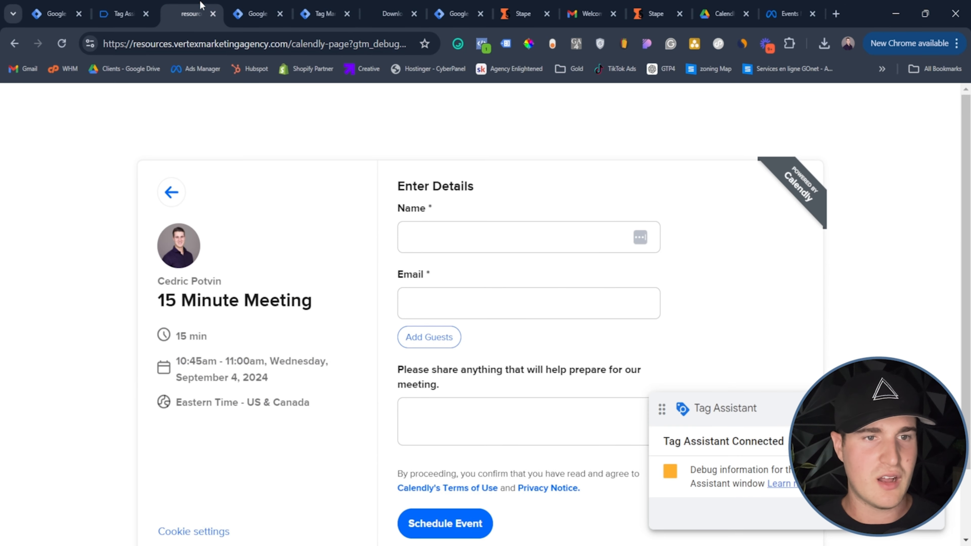
click(429, 240)
click(493, 282)
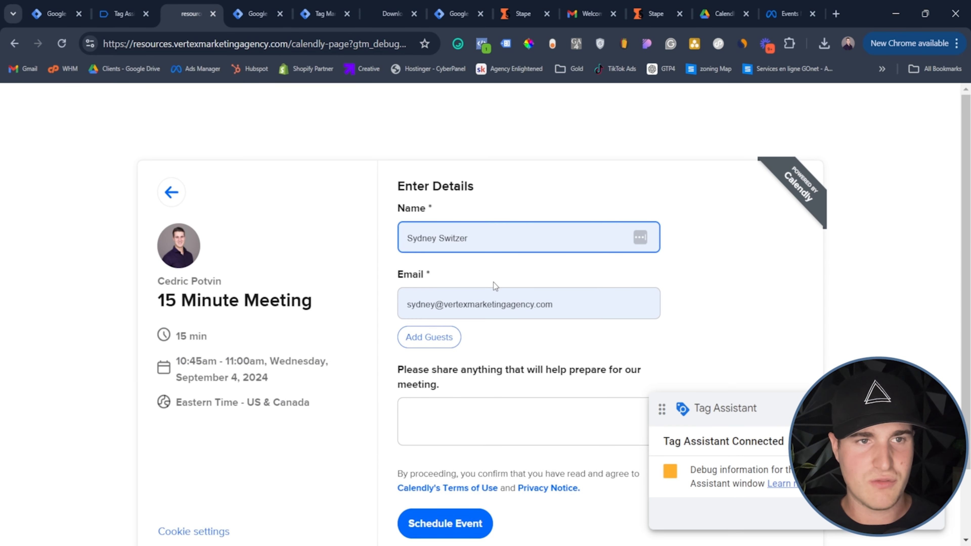
click(450, 412)
text(gfegfergf)
scroll(450, 412, down, 2)
click(464, 455)
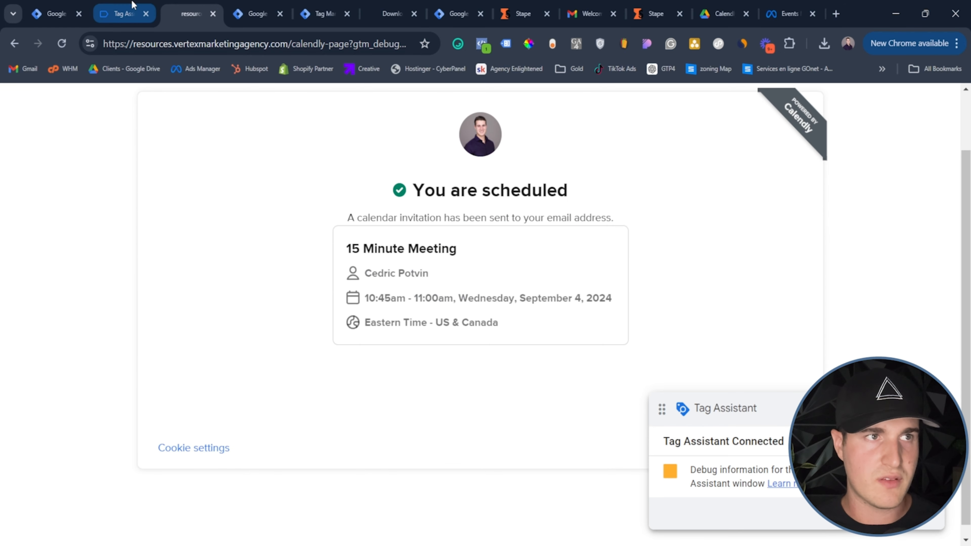
- Return to Tag Assistant and check which tags fired on calendly events 14 and 15
click(130, 9)
click(81, 305)
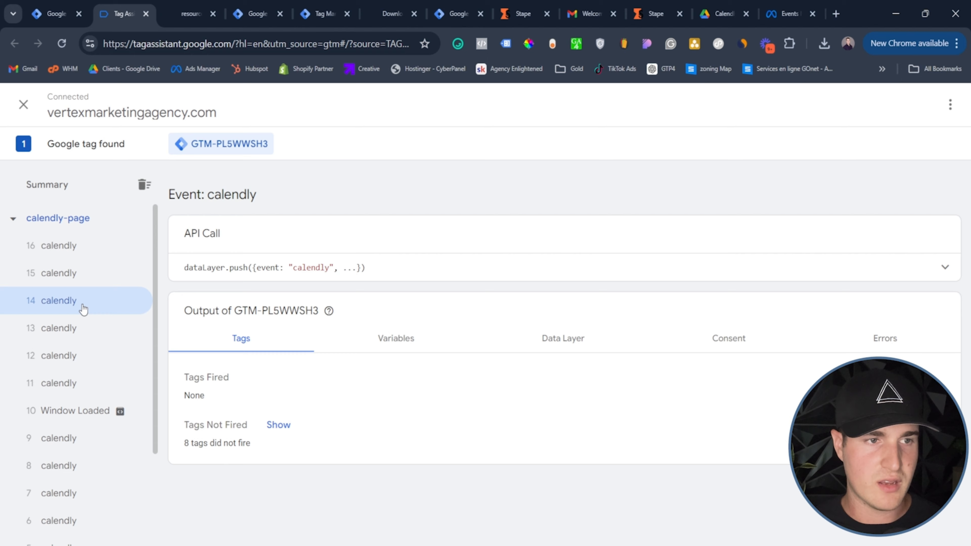
click(79, 278)
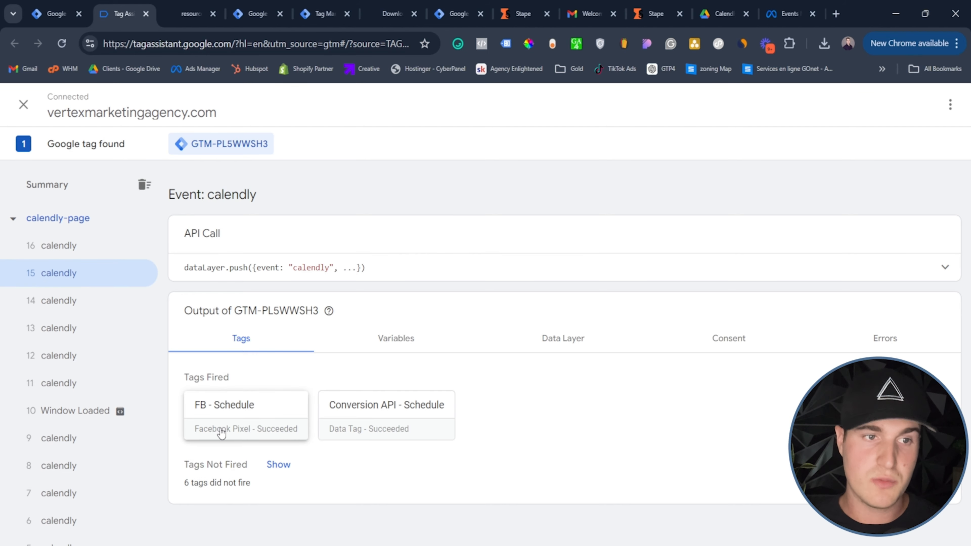
- In the server container preview, review the Facebook Conversion API tag's details for the schedule event
click(256, 5)
click(302, 5)
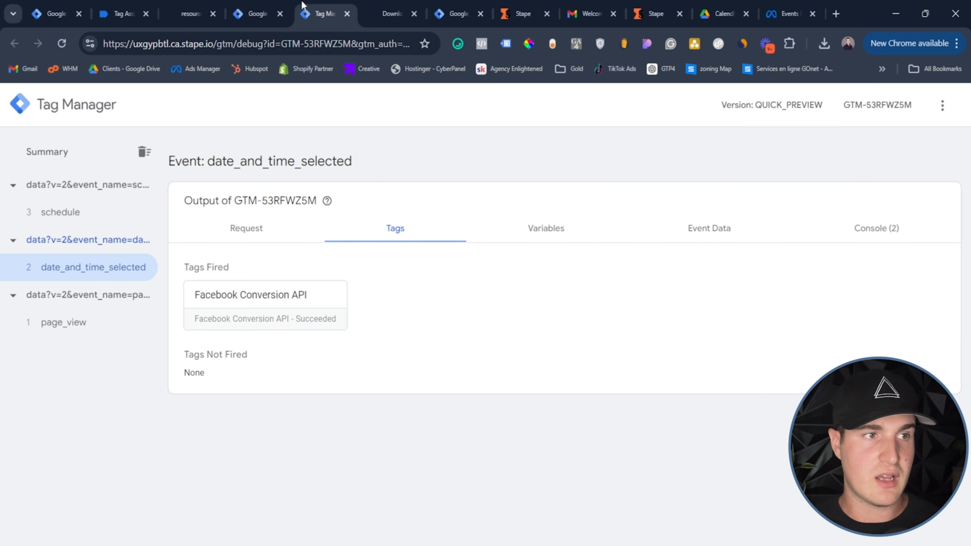
click(61, 218)
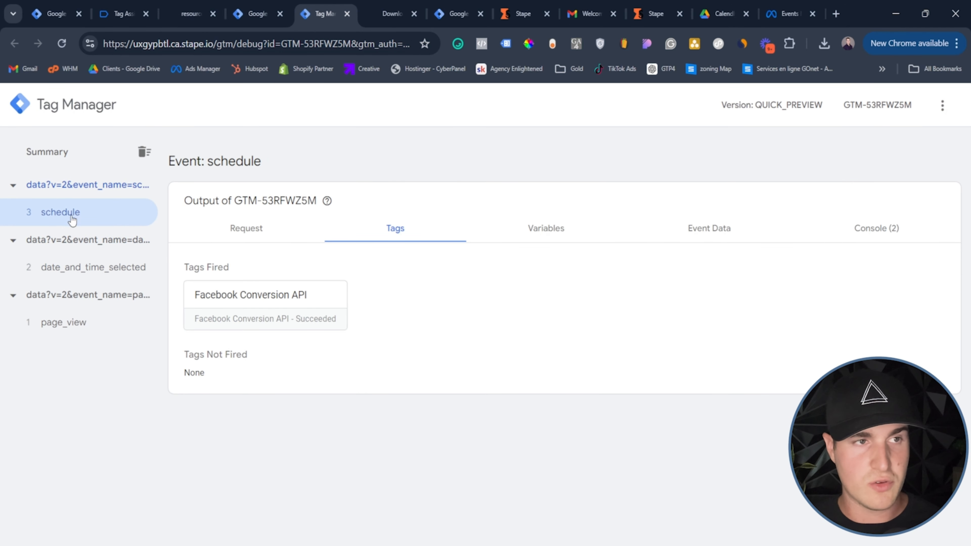
click(269, 317)
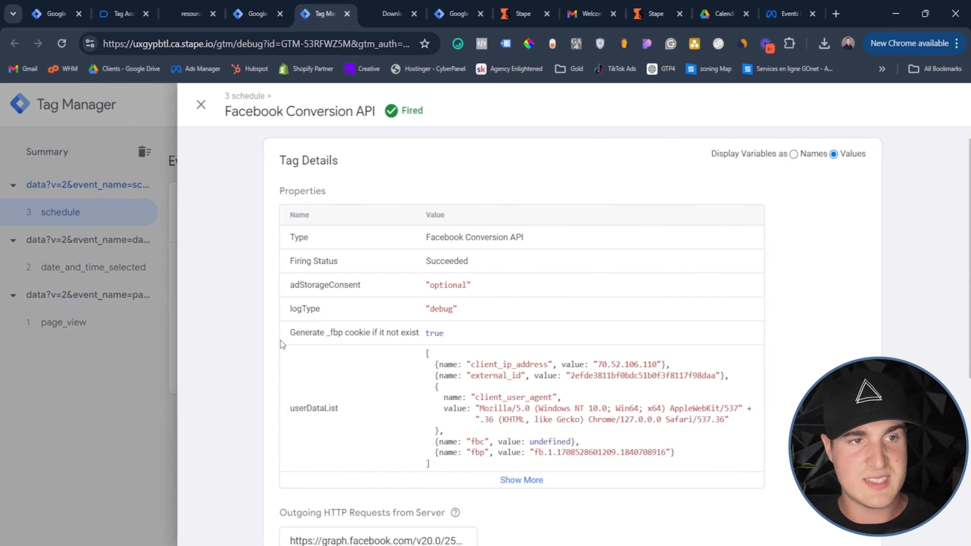
click(136, 361)
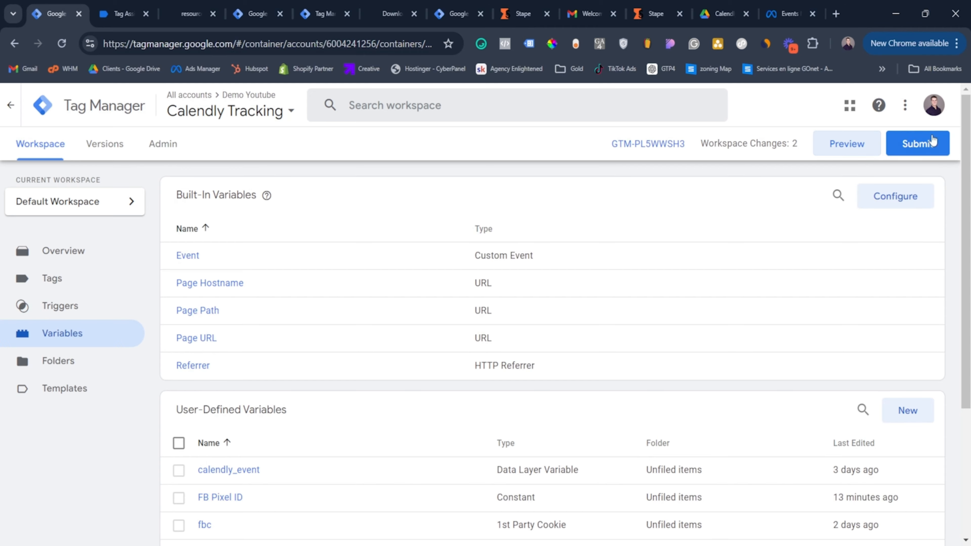
- Open the change submission form for the Calendly Tracking web container and switch to the Calendly server container
click(919, 144)
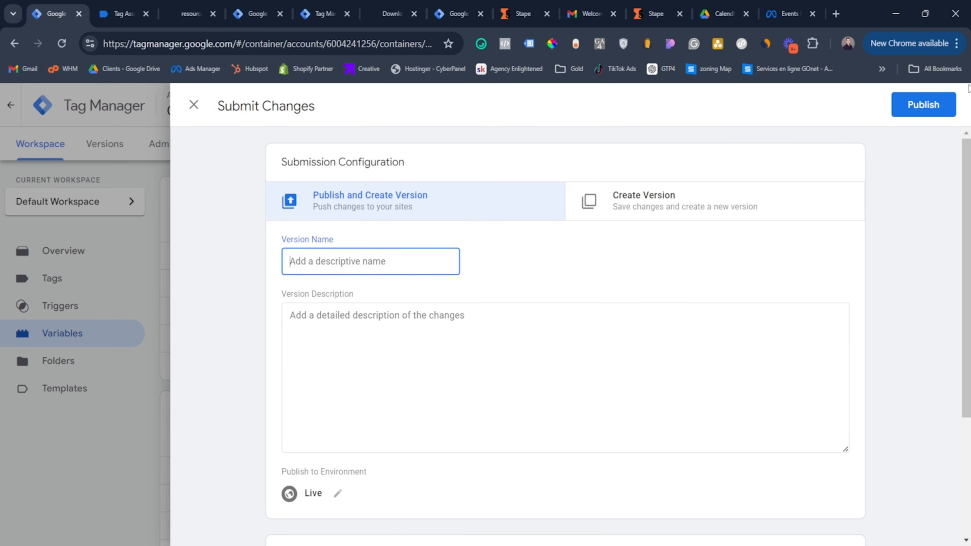
click(260, 14)
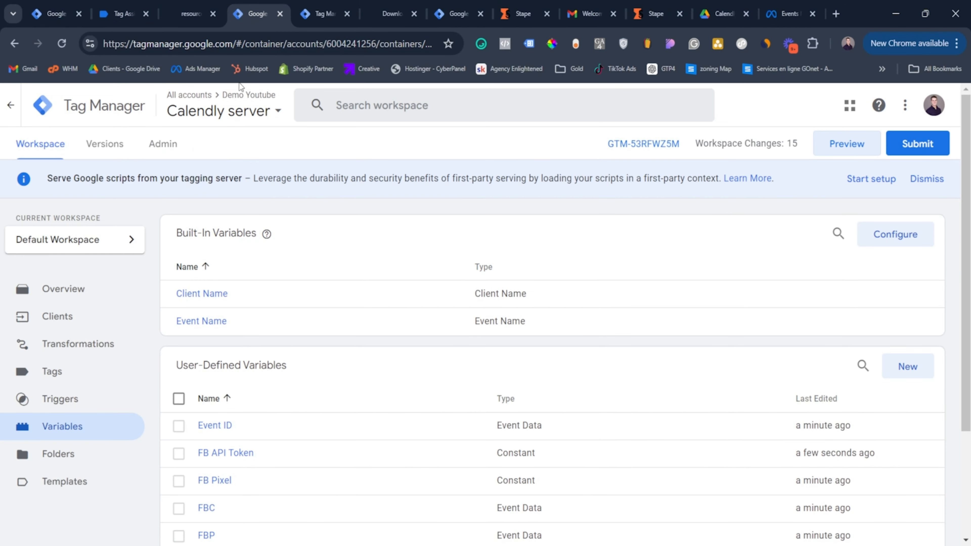